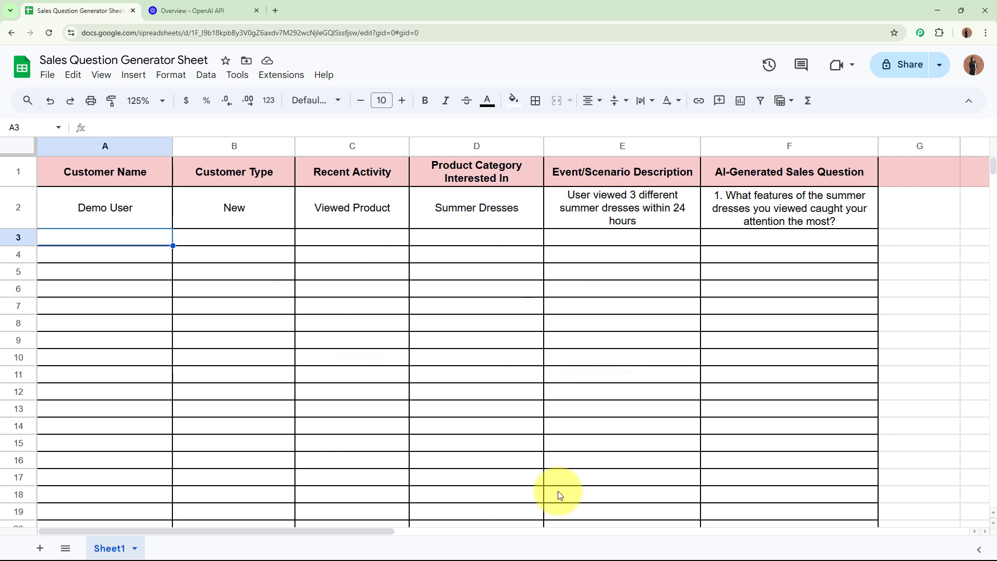
Examine the Demo User entry in row 2, the OpenAI API overview page and the full list of sales questions in F2.
left_click_drag(132, 217, 635, 221)
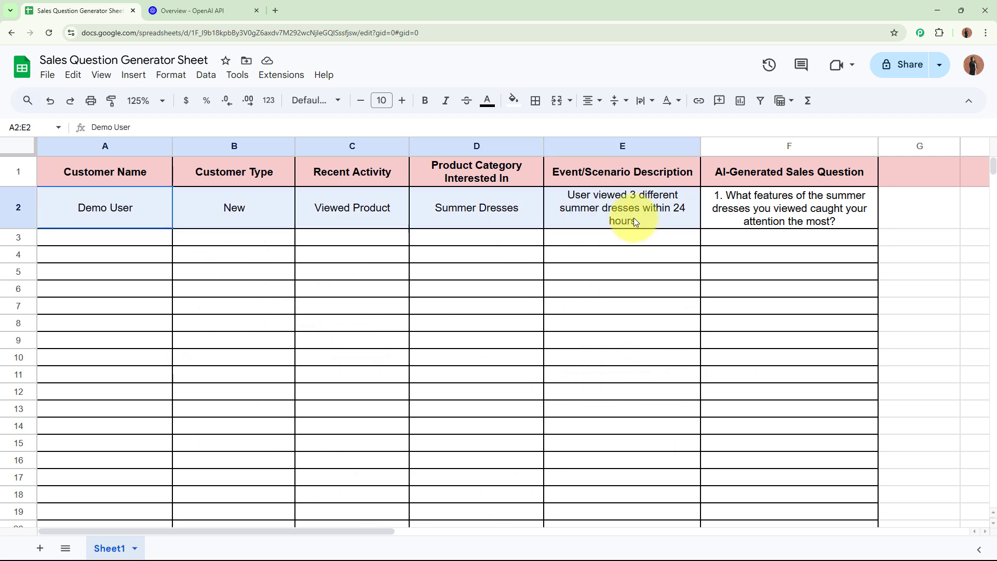
left_click(578, 363)
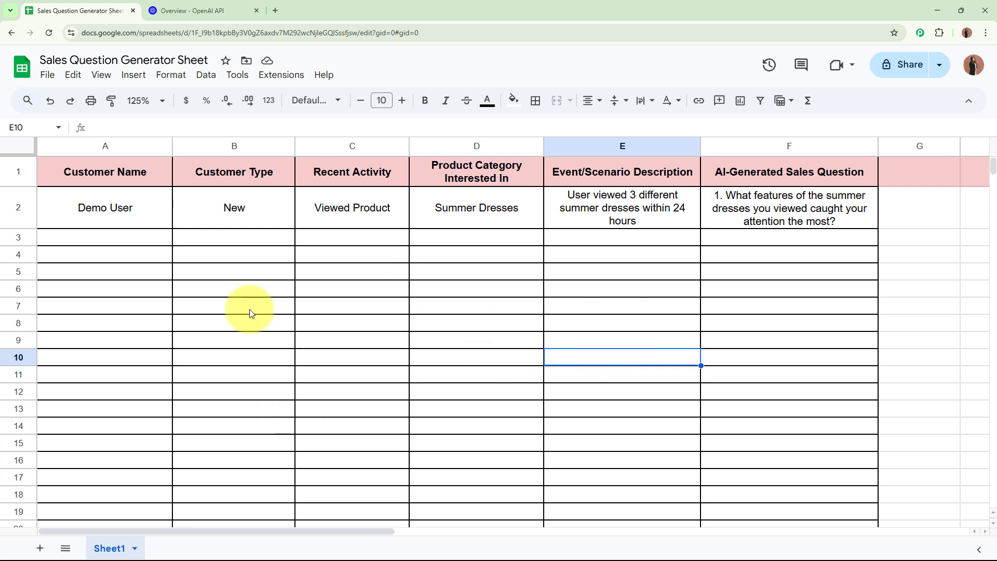
left_click(189, 11)
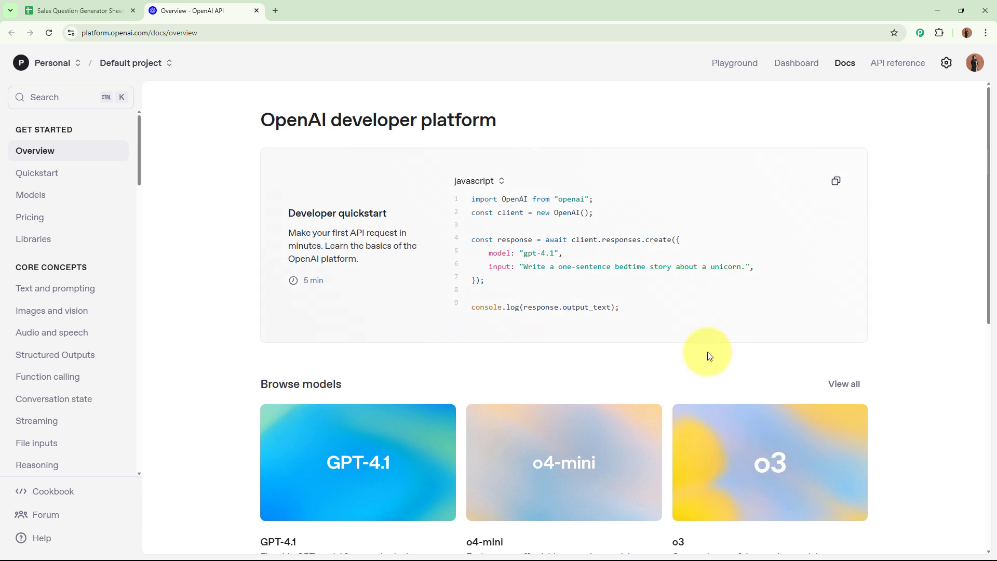
left_click(98, 10)
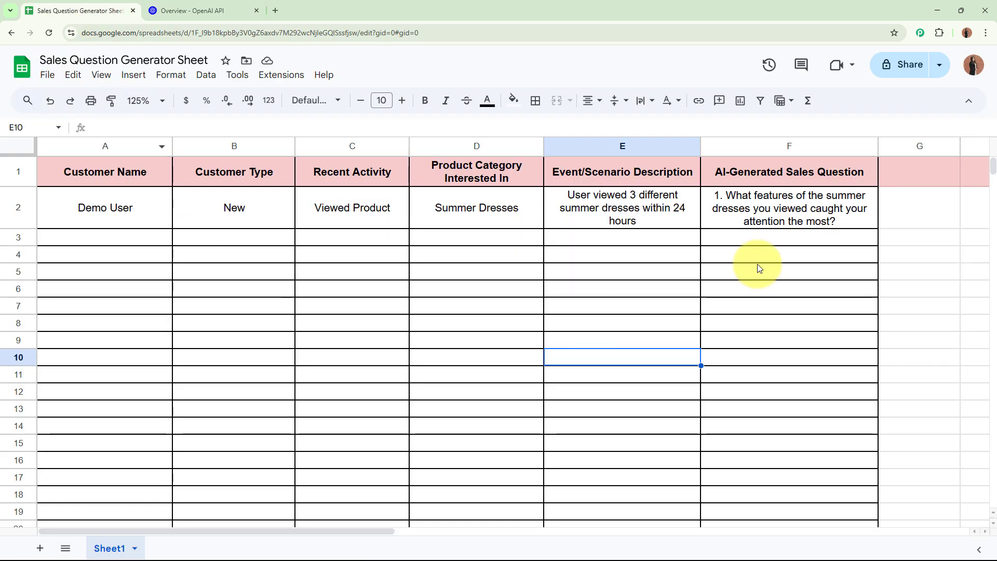
left_click(757, 216)
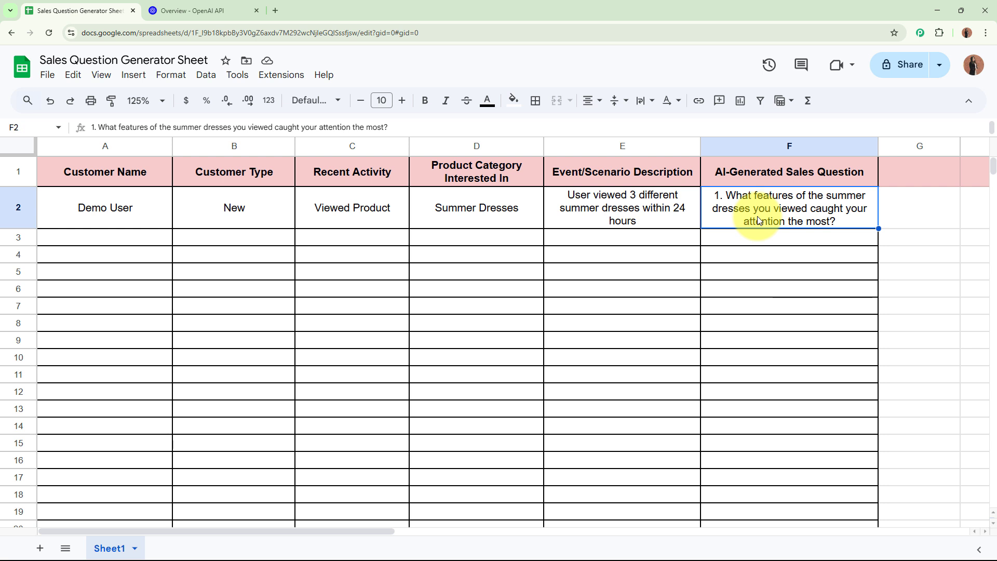
double_click(774, 210)
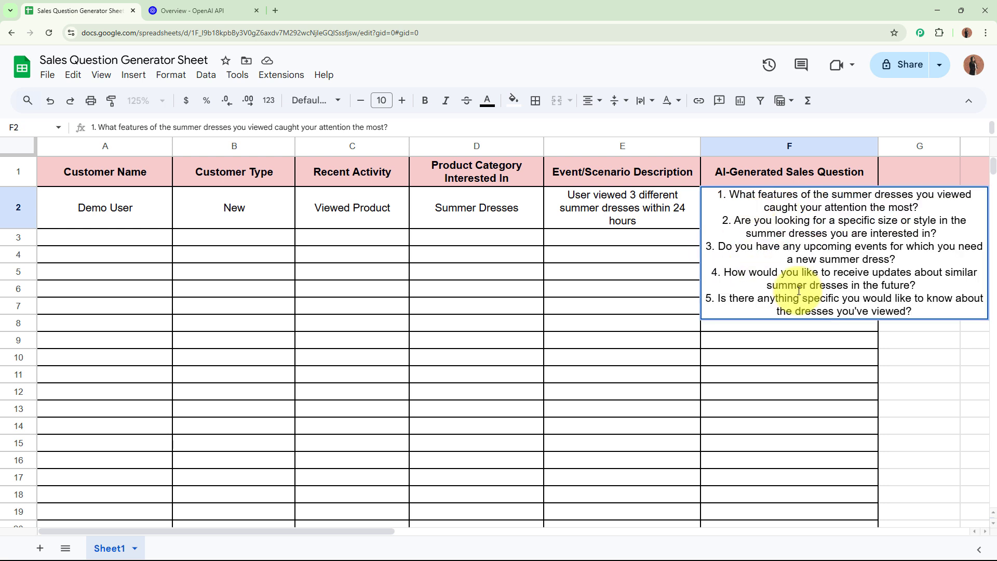
left_click_drag(782, 246, 707, 311)
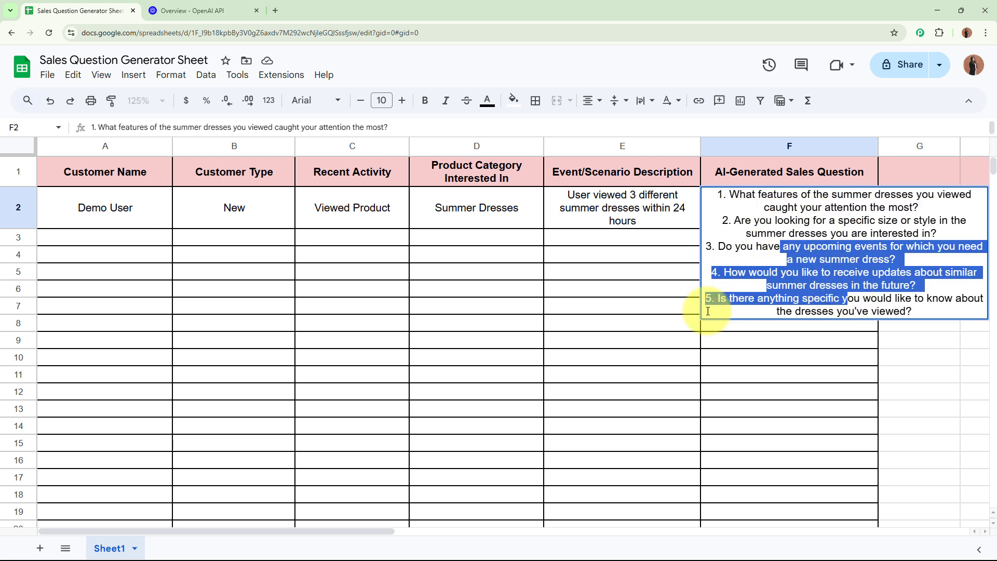
left_click(632, 341)
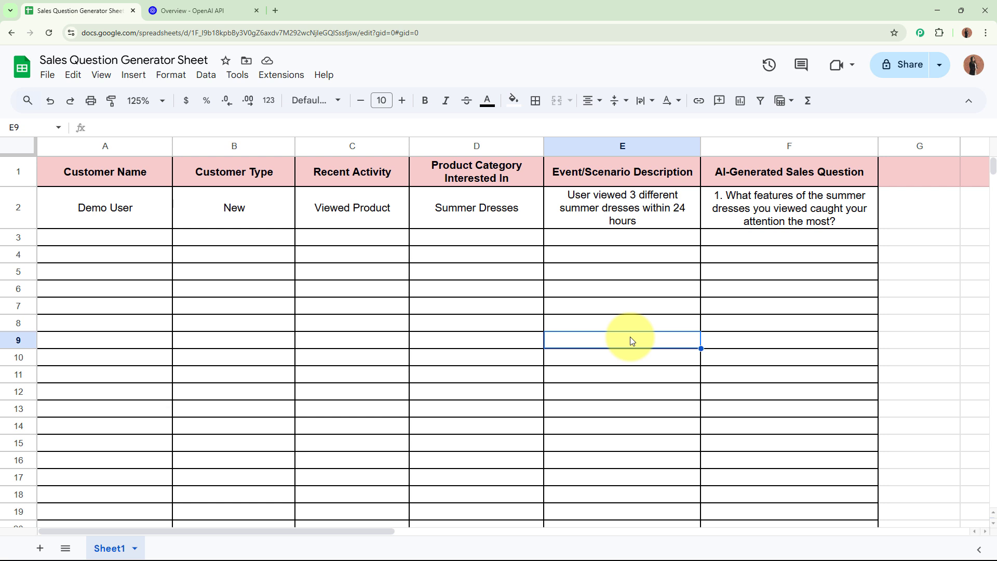
left_click_drag(85, 240, 630, 227)
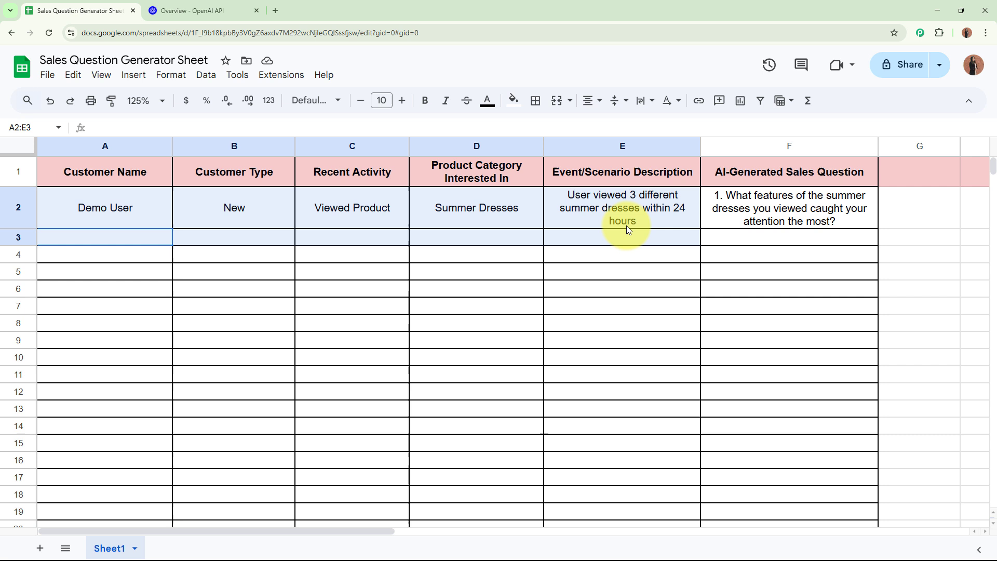
left_click(639, 270)
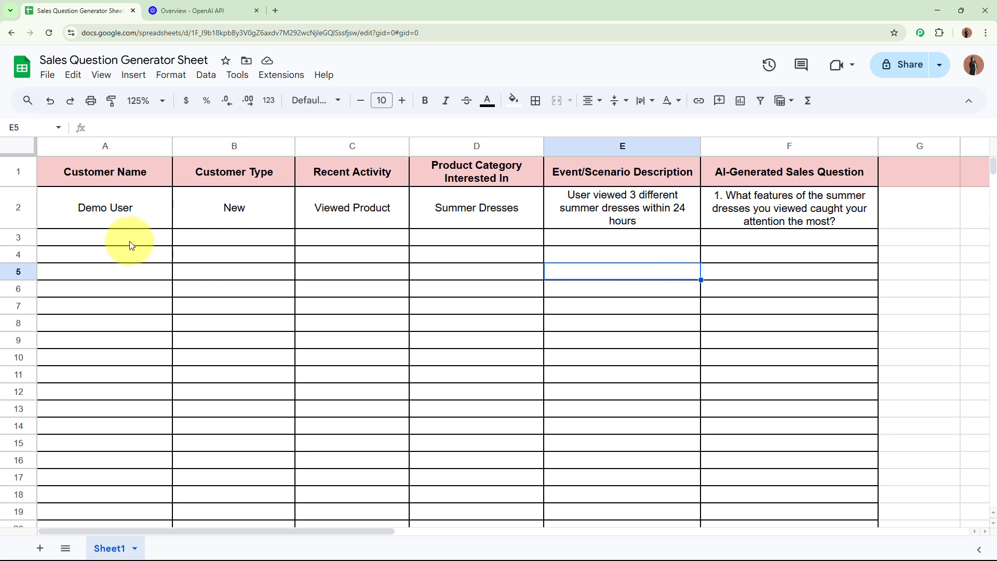
left_click_drag(129, 241, 606, 244)
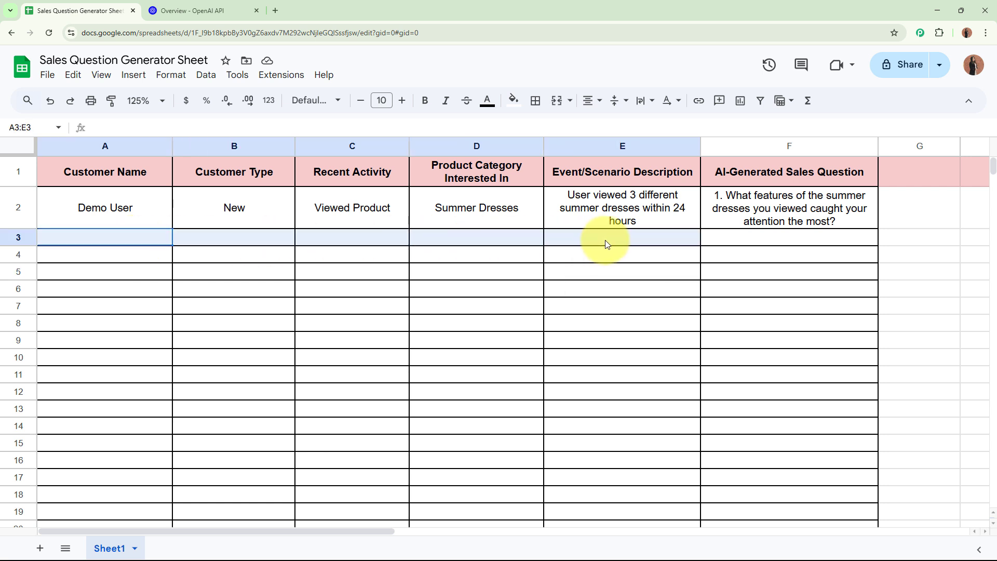
left_click(589, 327)
left_click(145, 238)
left_click(263, 232)
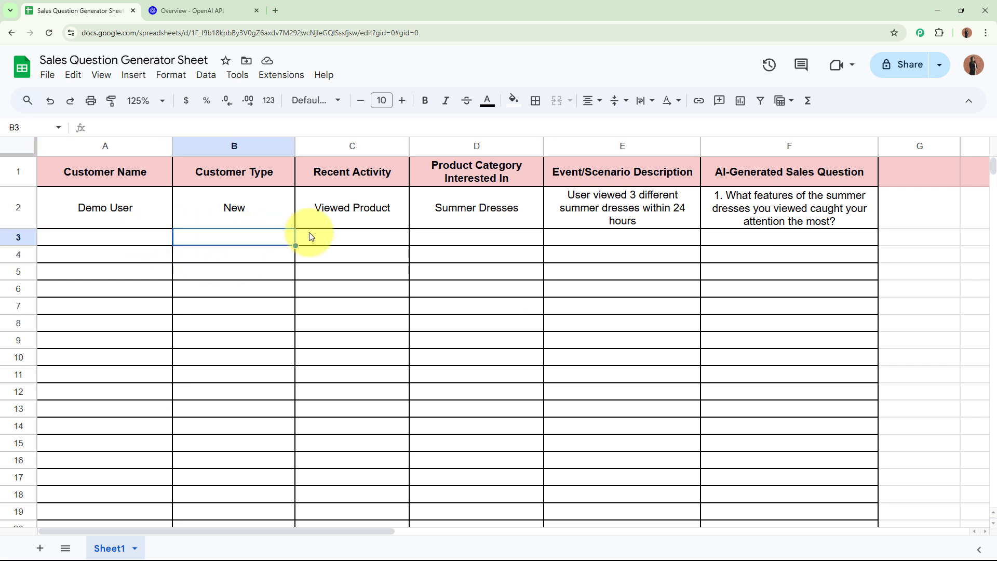
left_click(353, 236)
left_click(494, 241)
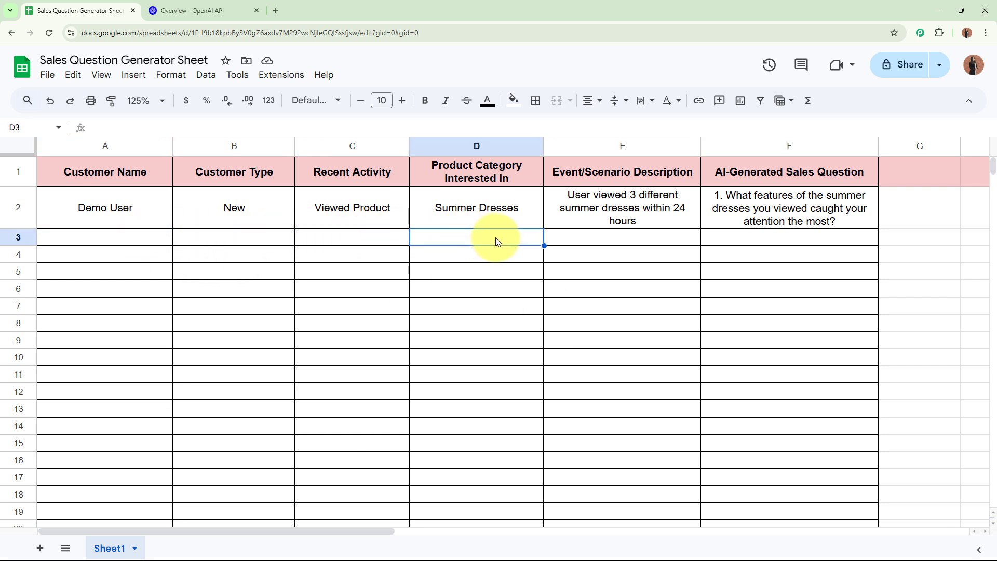
left_click(634, 235)
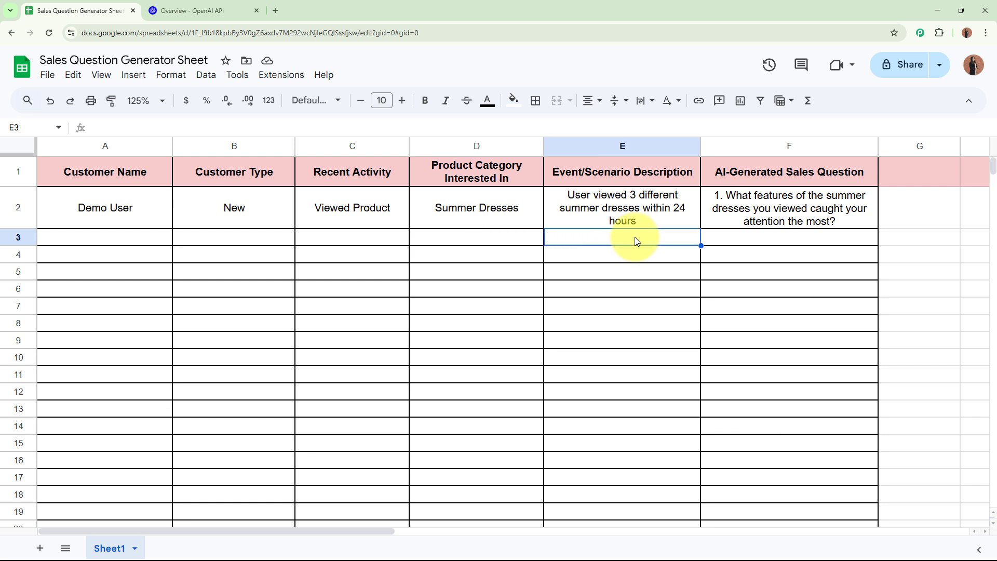
Fill A3:E3 with Dummy Account, VIP, Made Purchase, Handbags and "User recently bought a handbag from the premium collection".
left_click(45, 240)
left_click(594, 238, "shift")
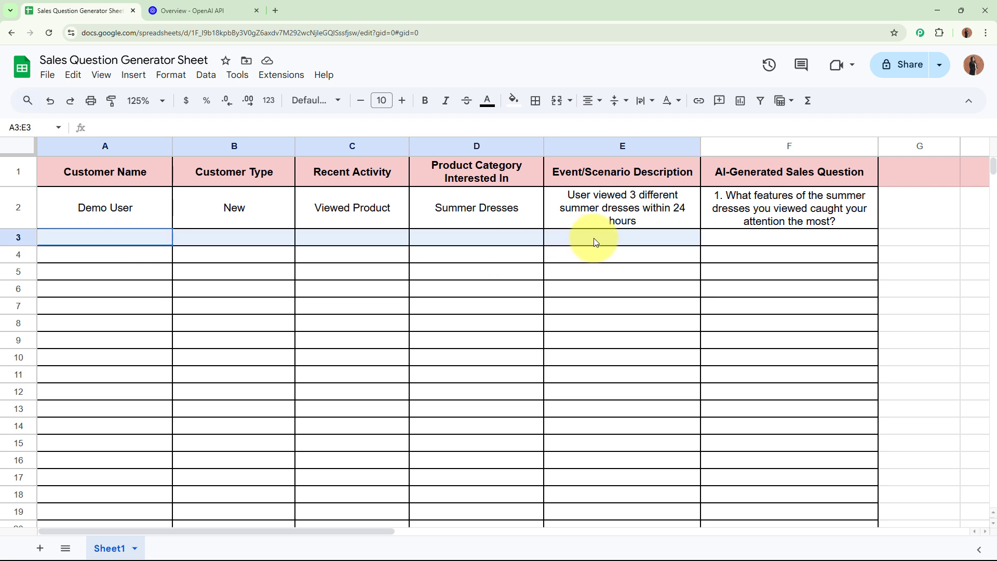
left_click(569, 314)
key("ctrl+z")
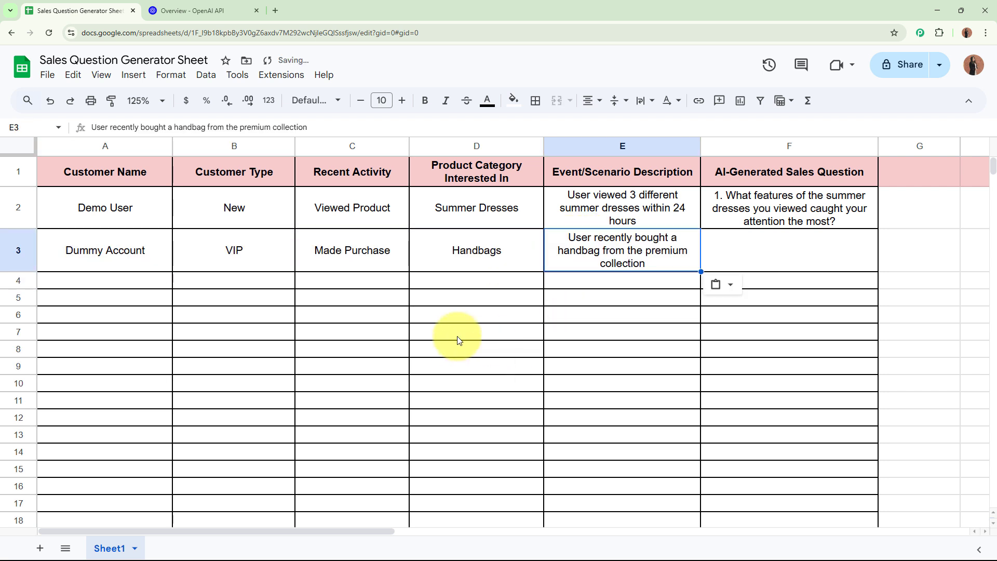
Review the customer name, type, recent activity, product category and scenario description entered in row 3.
left_click(456, 334)
left_click(124, 269)
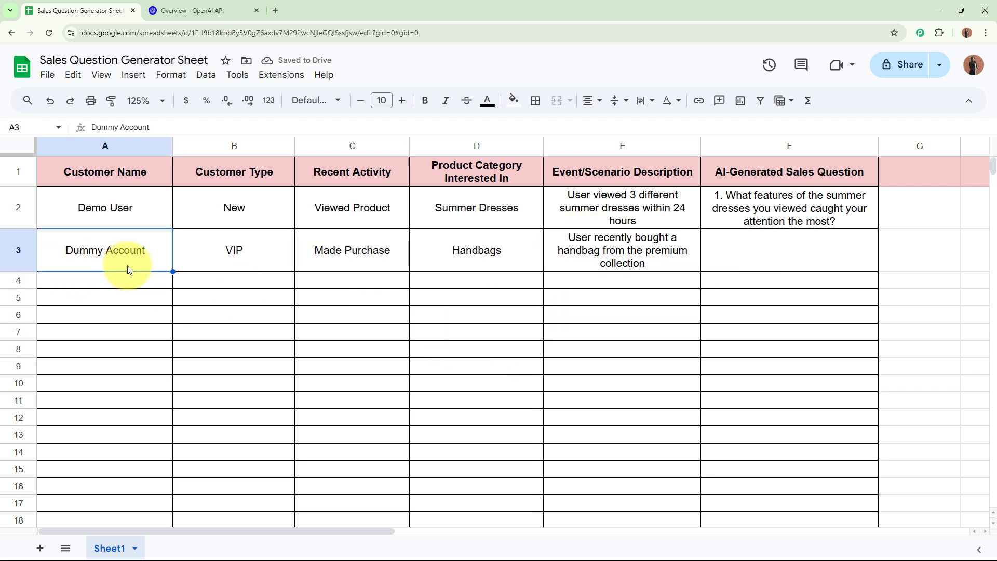
left_click(256, 260)
left_click(373, 269)
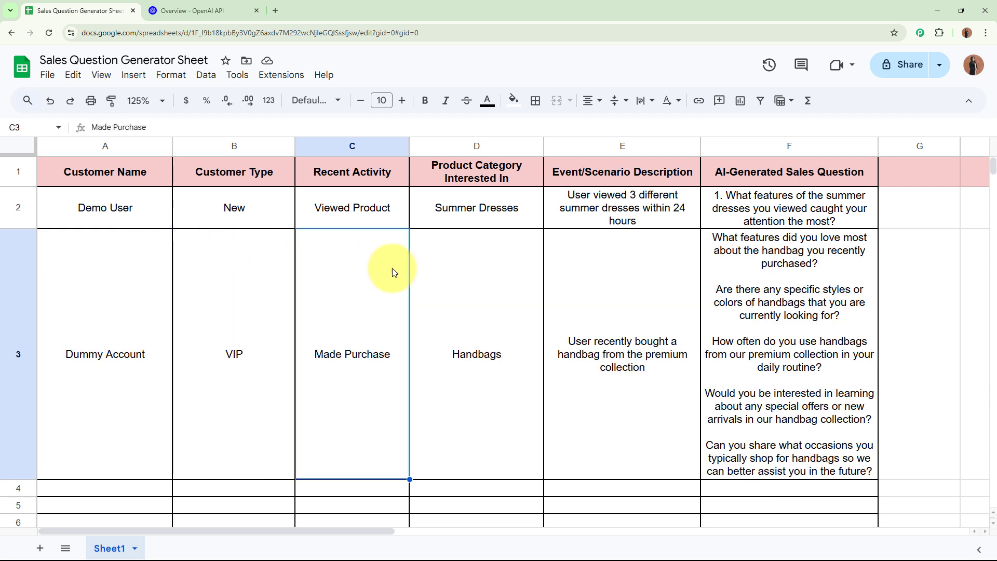
left_click(457, 285)
left_click(625, 277)
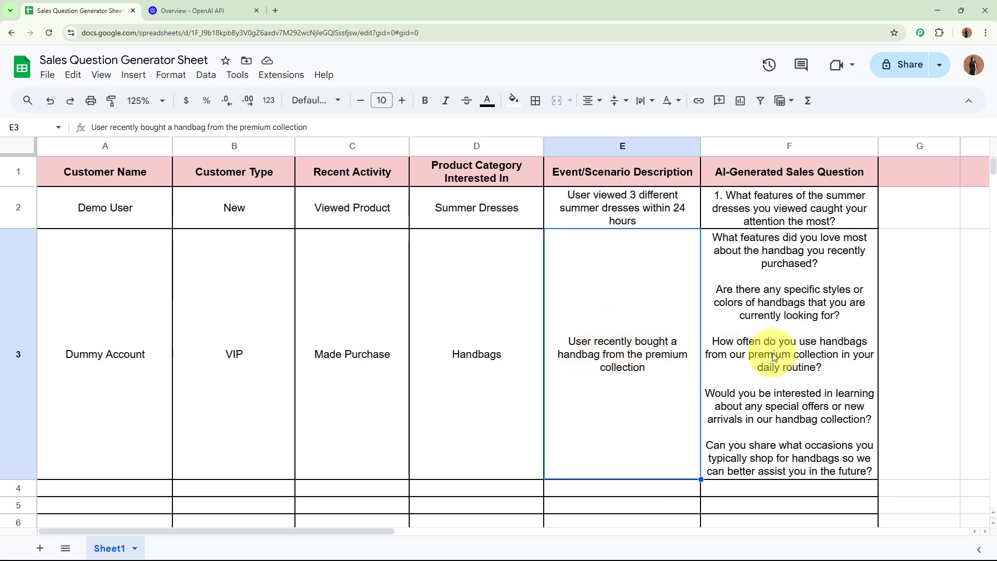
Read through the AI-generated sales questions for the handbag customer in F3.
left_click(717, 239)
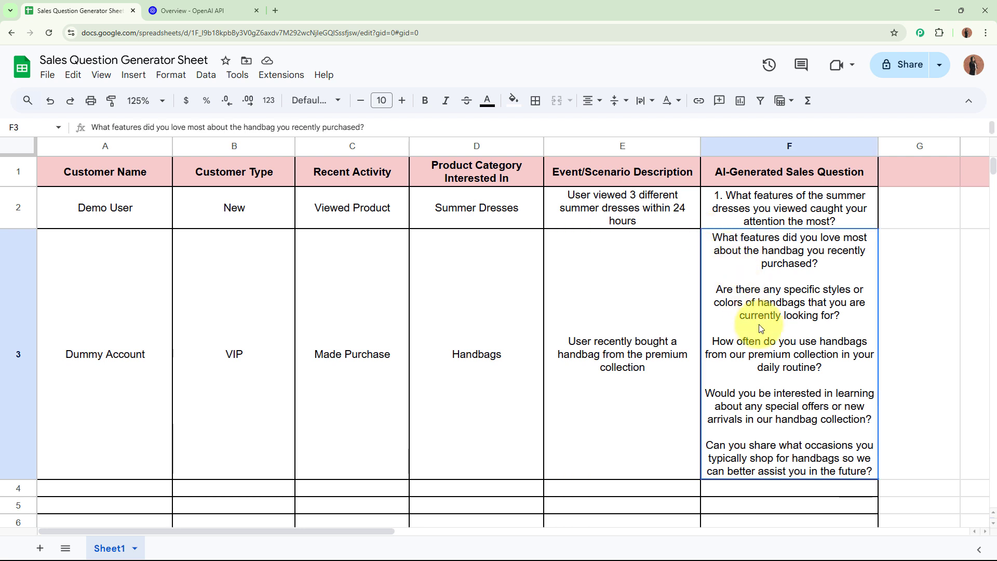
double_click(760, 327)
left_click_drag(706, 237, 973, 478)
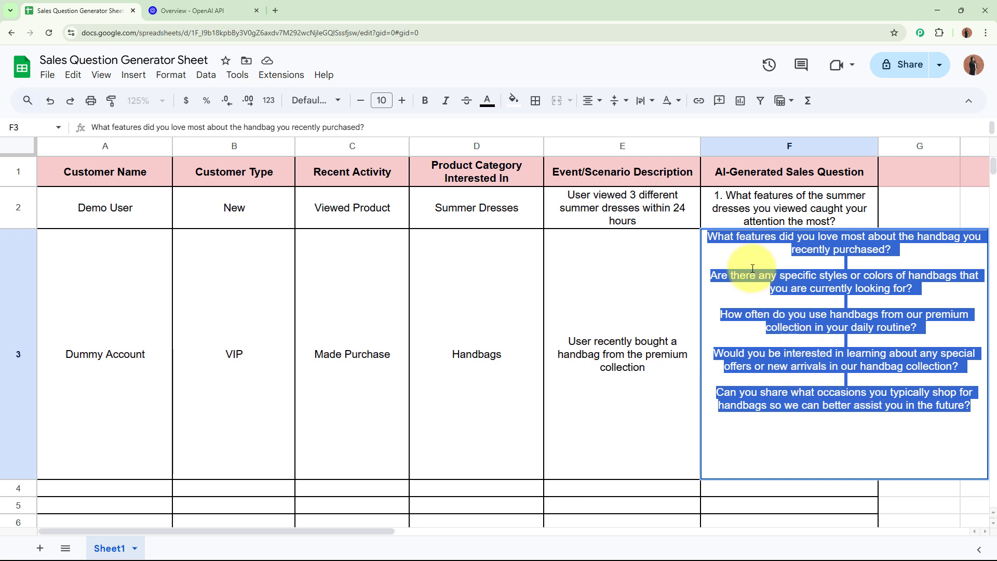
left_click(710, 237)
left_click_drag(709, 237, 973, 249)
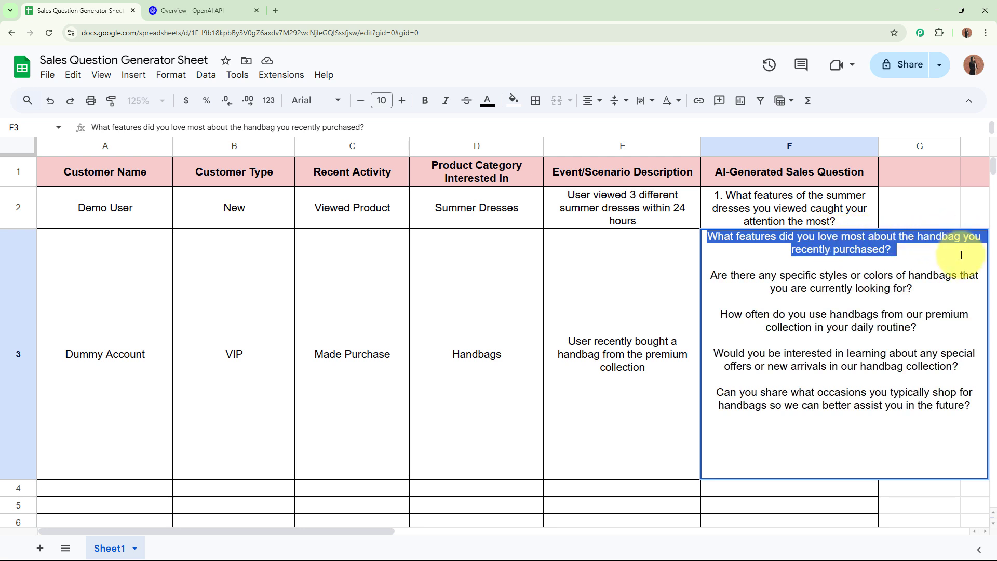
left_click(710, 275)
left_click_drag(711, 276, 963, 291)
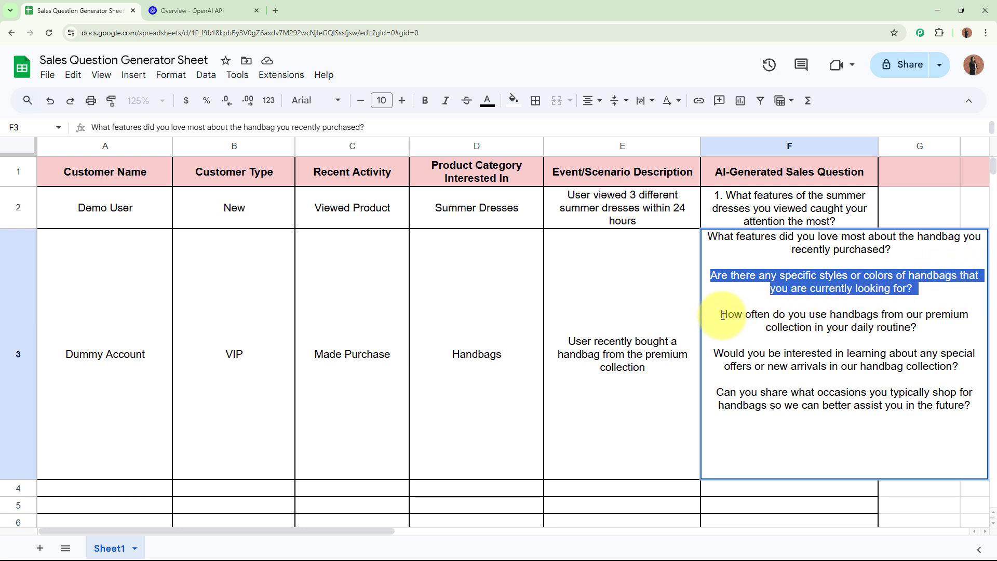
left_click_drag(722, 314, 961, 407)
left_click(963, 409)
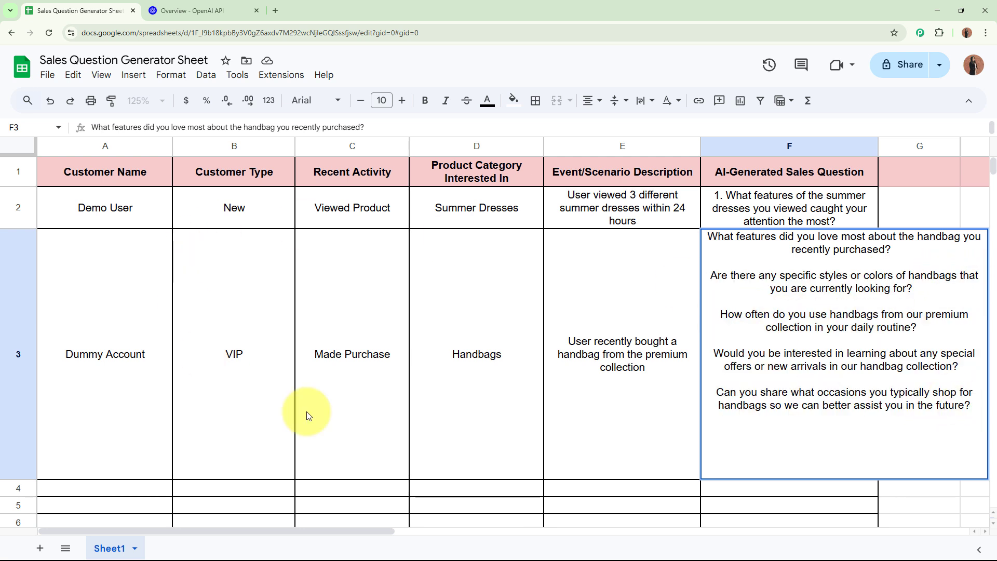
Shrink row 3 to slightly less than the height of row 2.
left_click(62, 449)
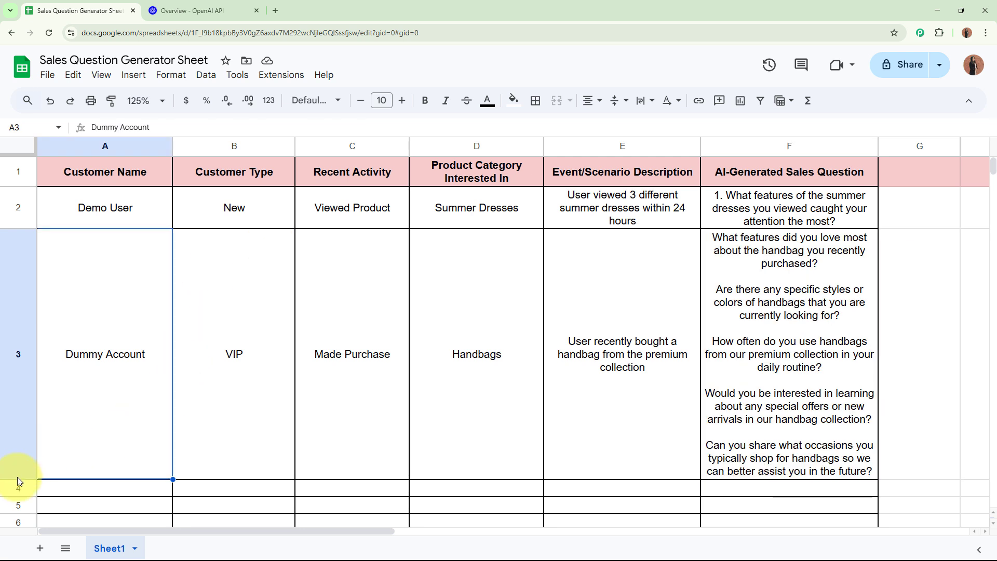
left_click_drag(18, 478, 58, 264)
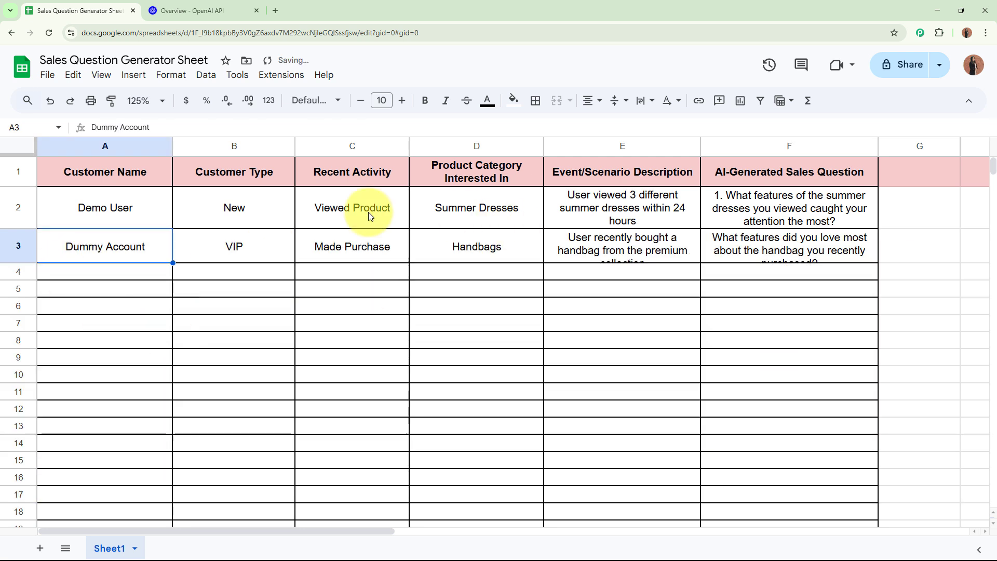
double_click(730, 244)
left_click(596, 344)
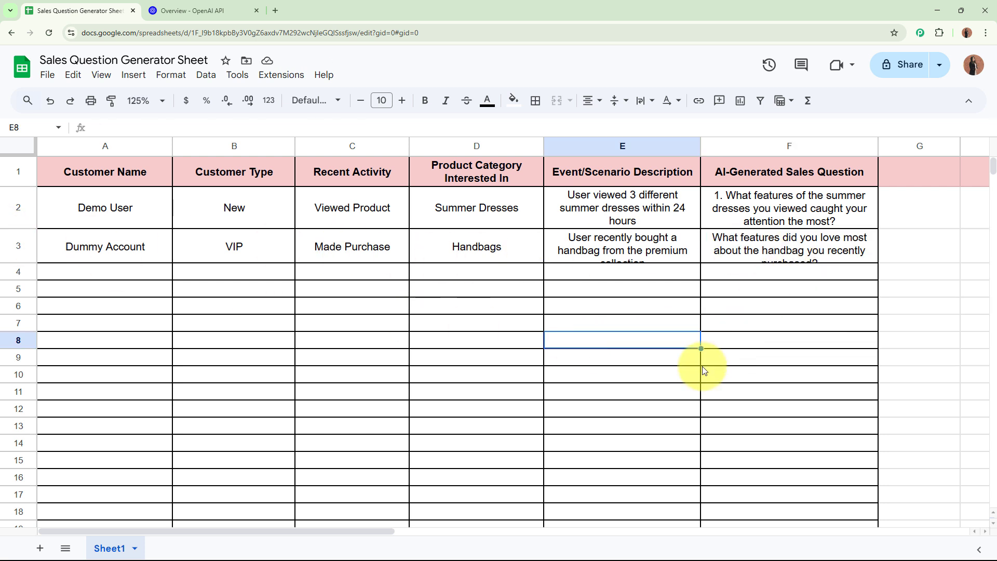
left_click(274, 10)
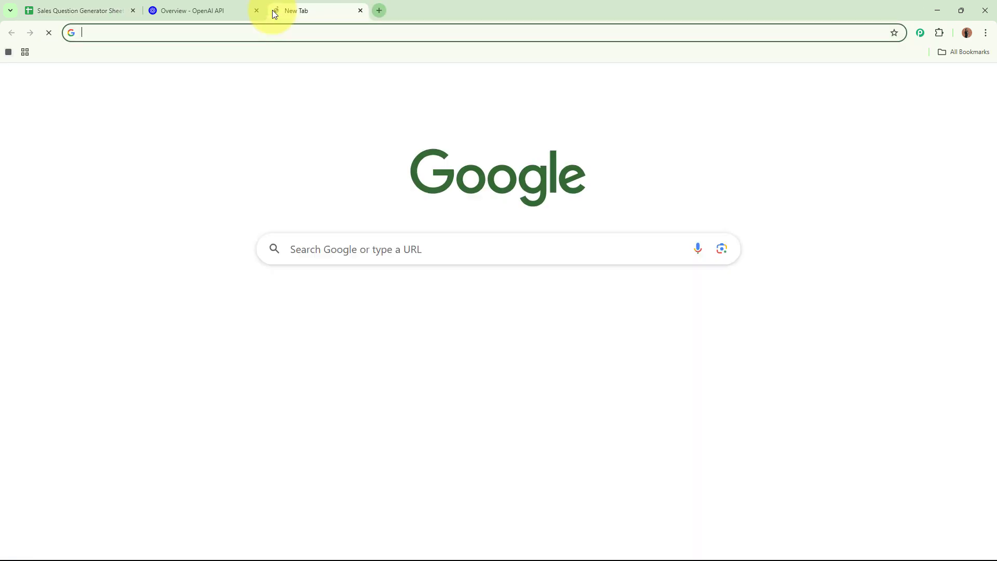
type("www.p")
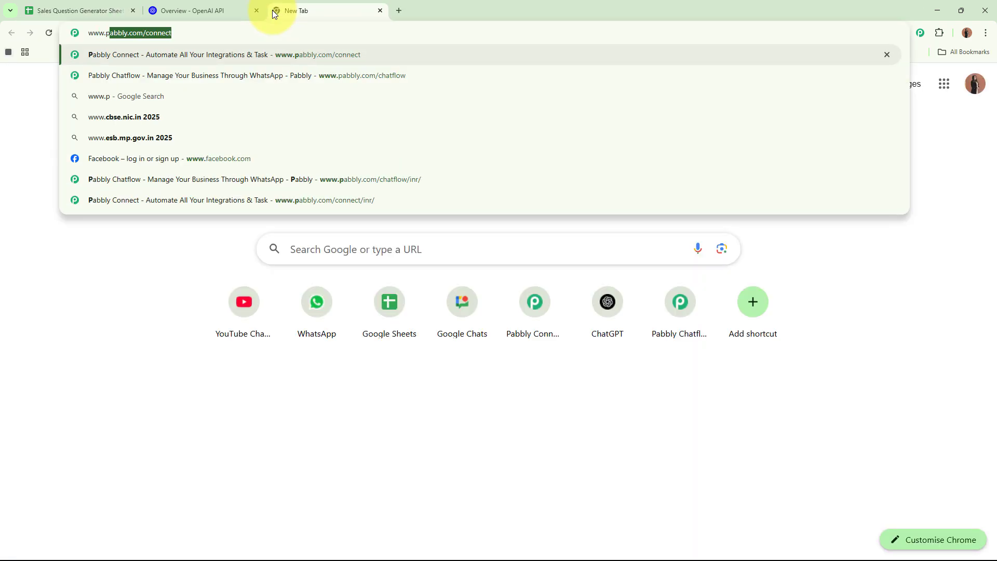
type("abbly.co")
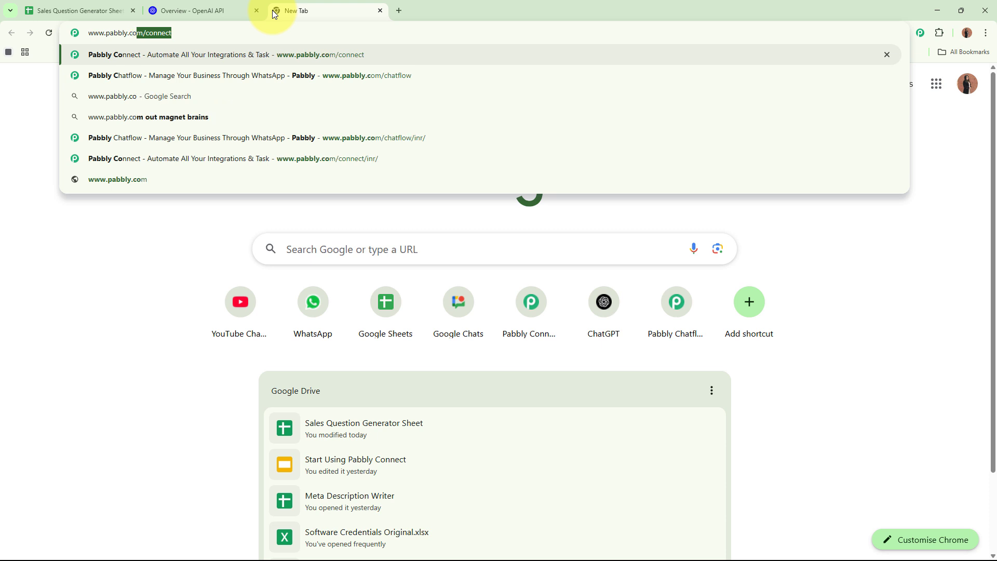
type("m/conne")
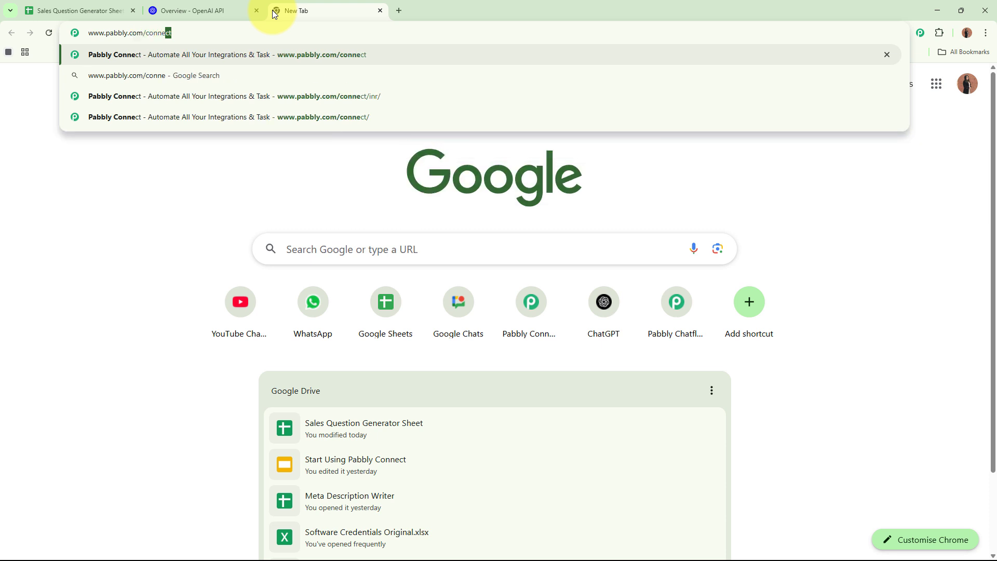
type("ct")
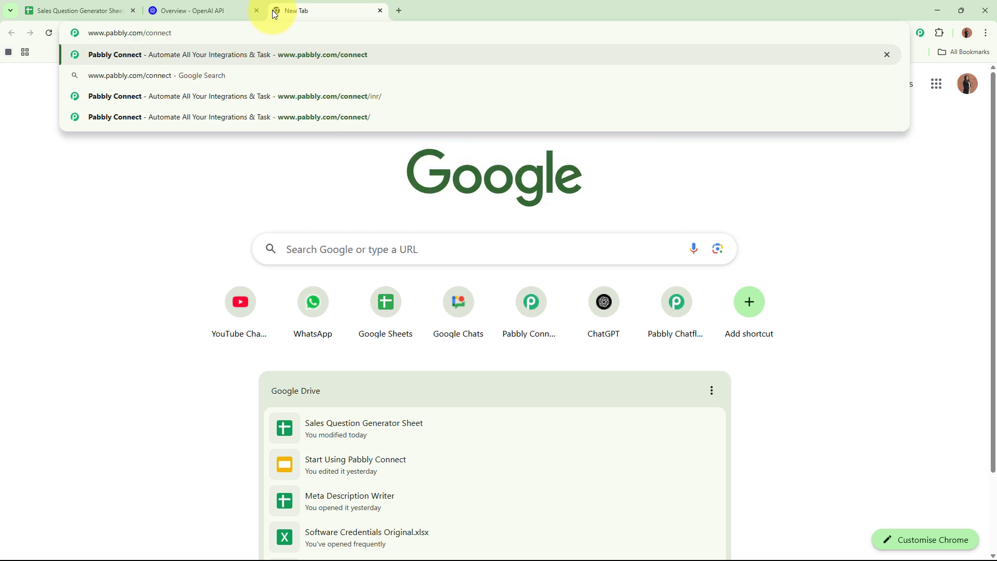
key("Return")
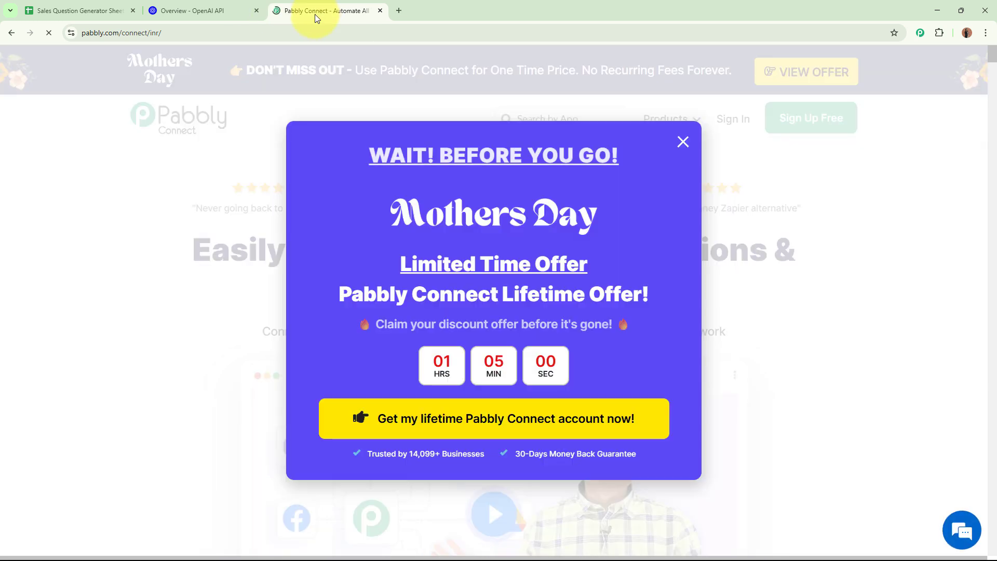
Move the Pabbly Connect tab ahead of the other browser tabs and dismiss the Mothers Day offer popup.
left_click_drag(314, 14, 89, 13)
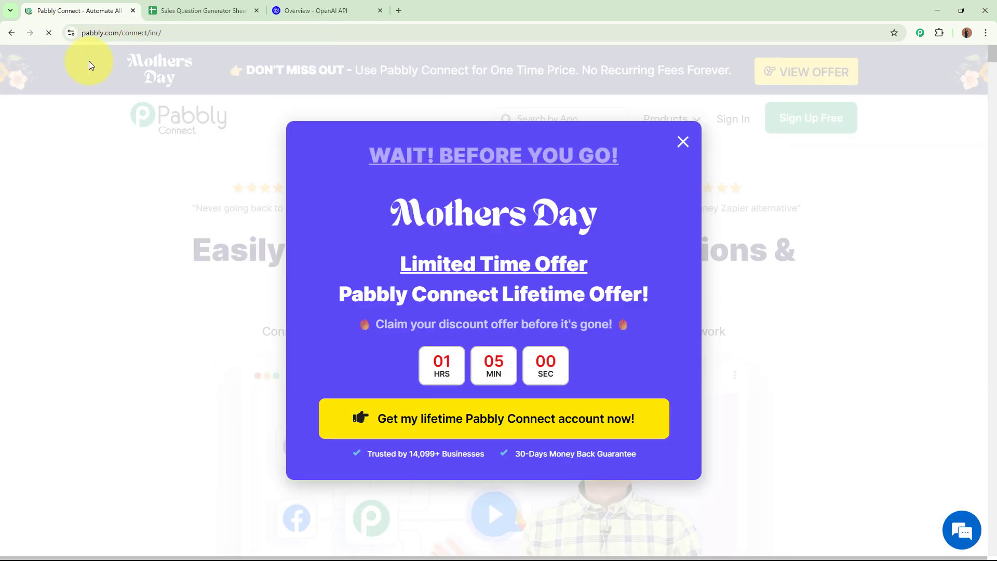
left_click(681, 142)
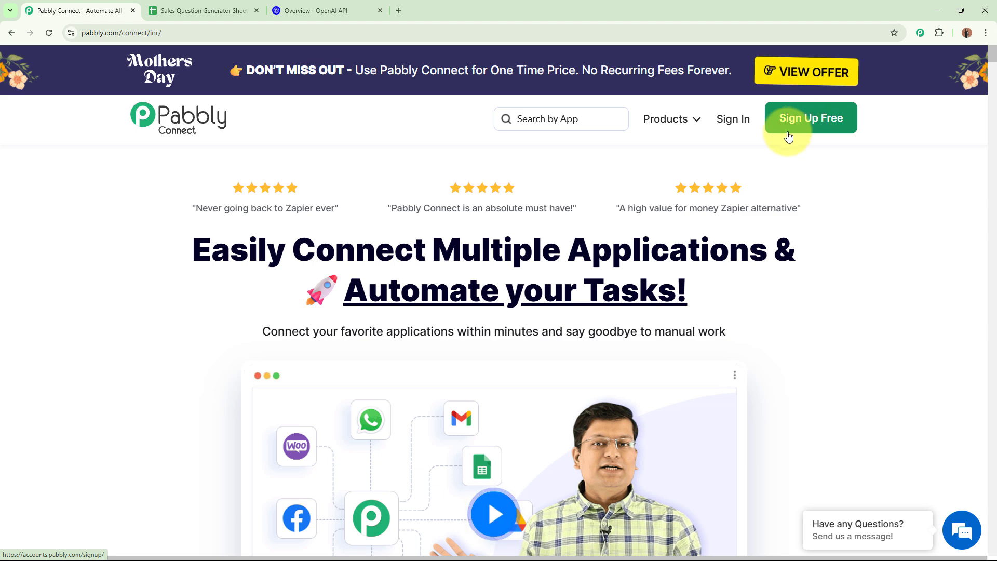
Sign in to the Pabbly account and open the Pabbly Connect dashboard from the list of Pabbly apps.
left_click(733, 120)
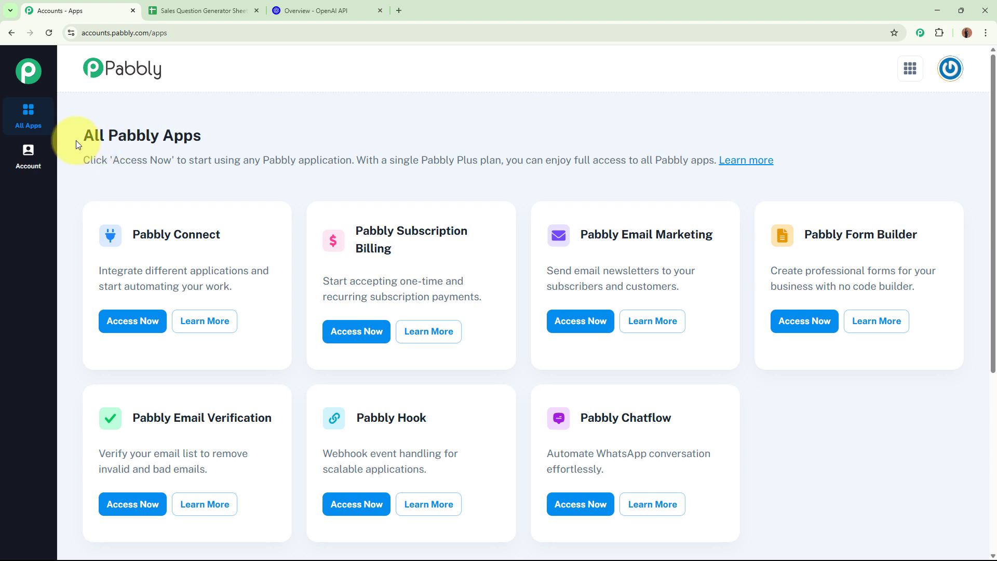
left_click_drag(77, 139, 254, 136)
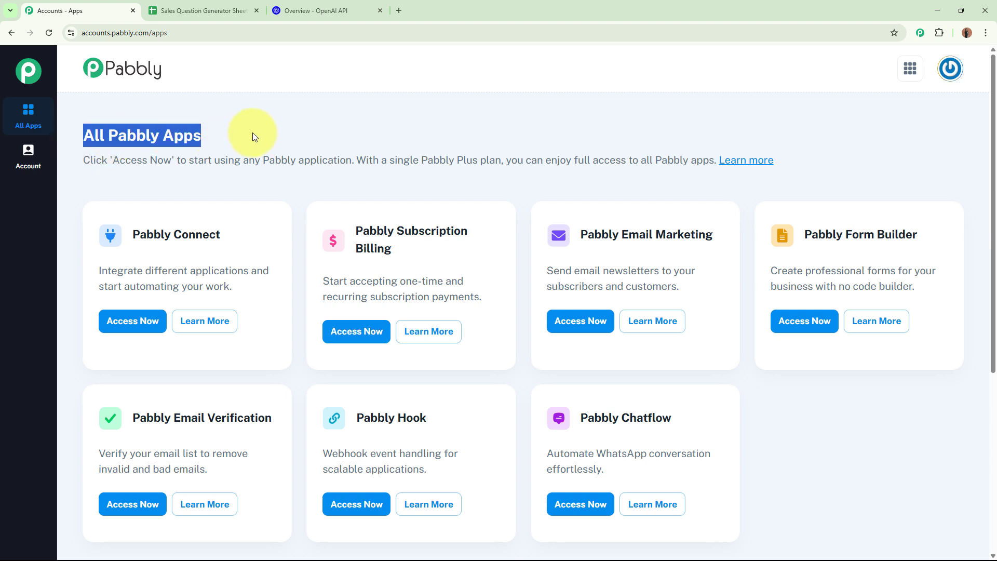
left_click(434, 124)
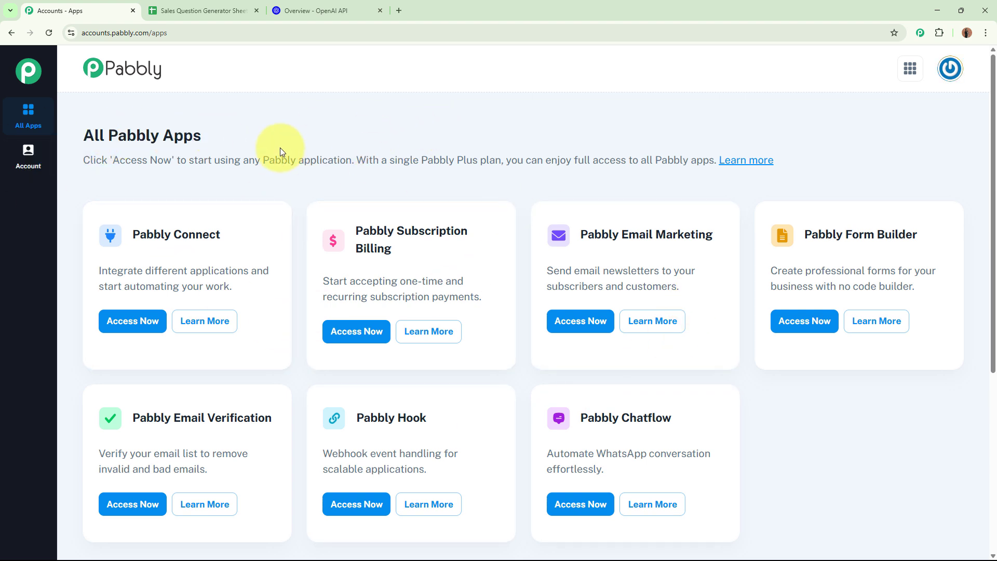
left_click_drag(130, 232, 246, 220)
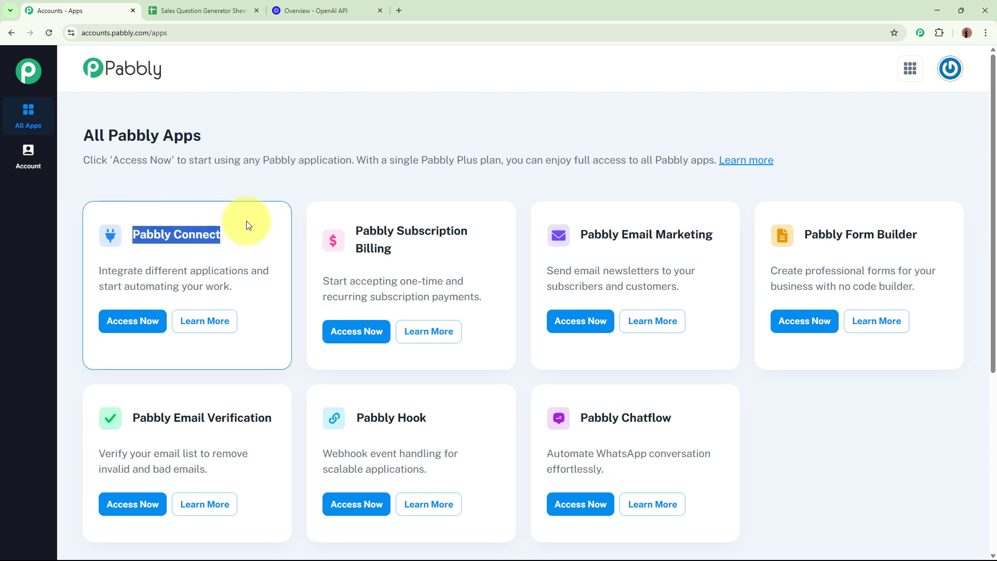
left_click(247, 224)
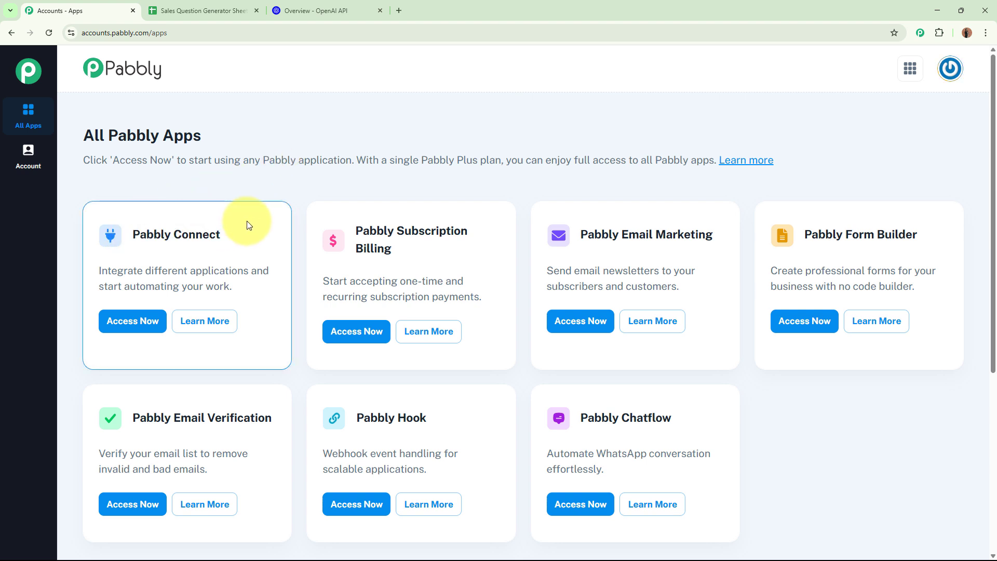
left_click(130, 319)
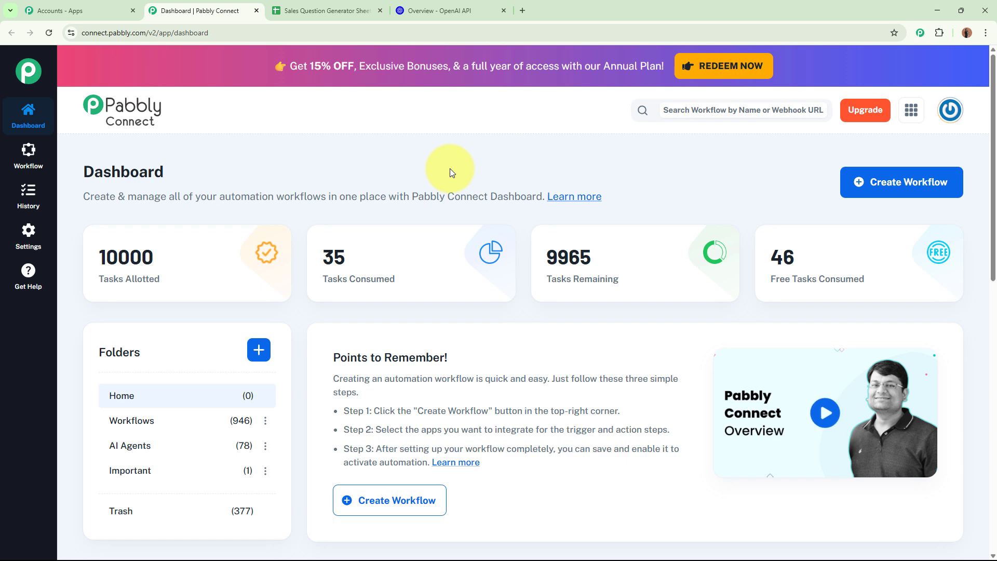
Start a new workflow and name it "AI Agent to Generate Dynamic Sales Questions".
left_click(935, 176)
left_click_drag(414, 263, 263, 267)
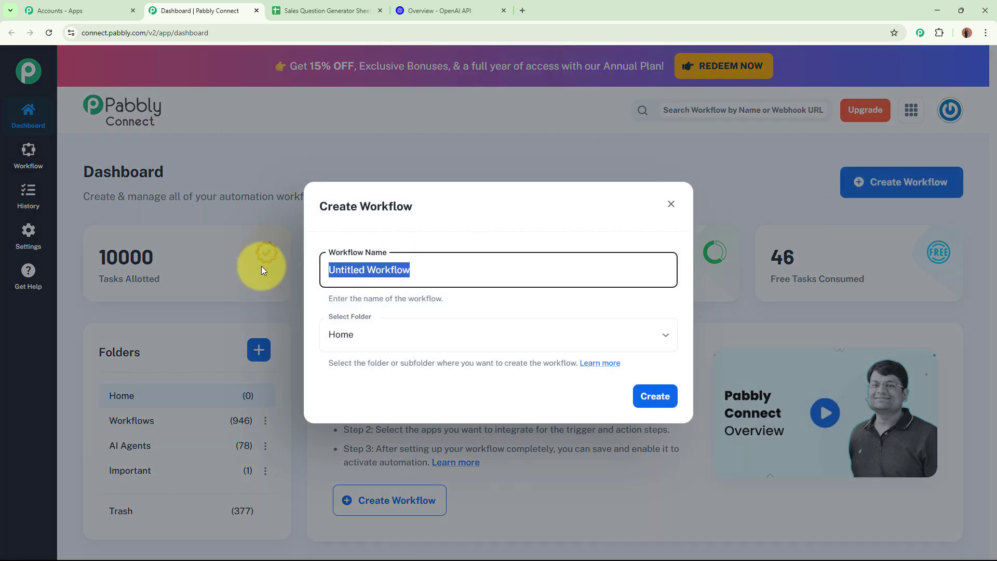
key("BackSpace")
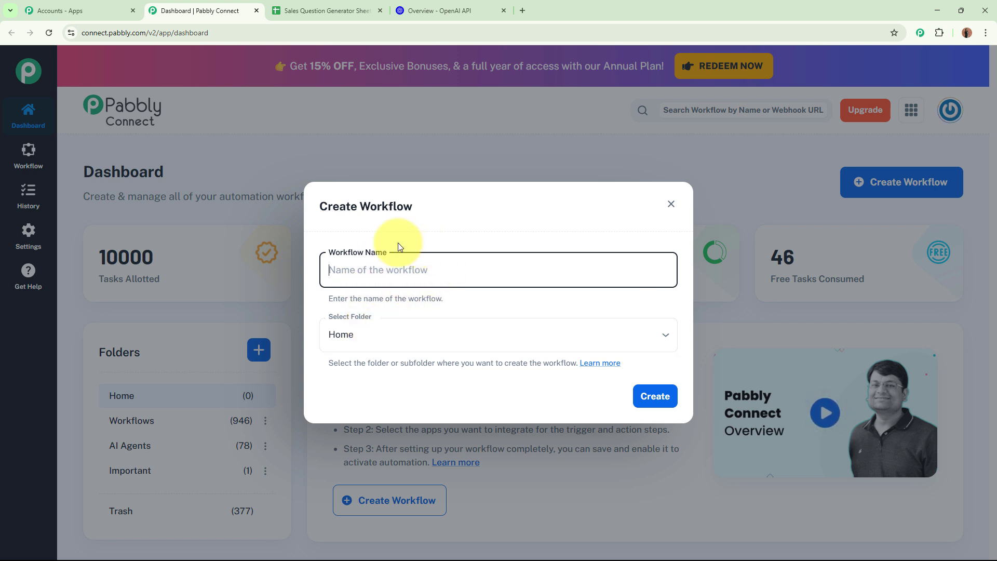
type("AI Agent to Generate Dynamic Sales Questions")
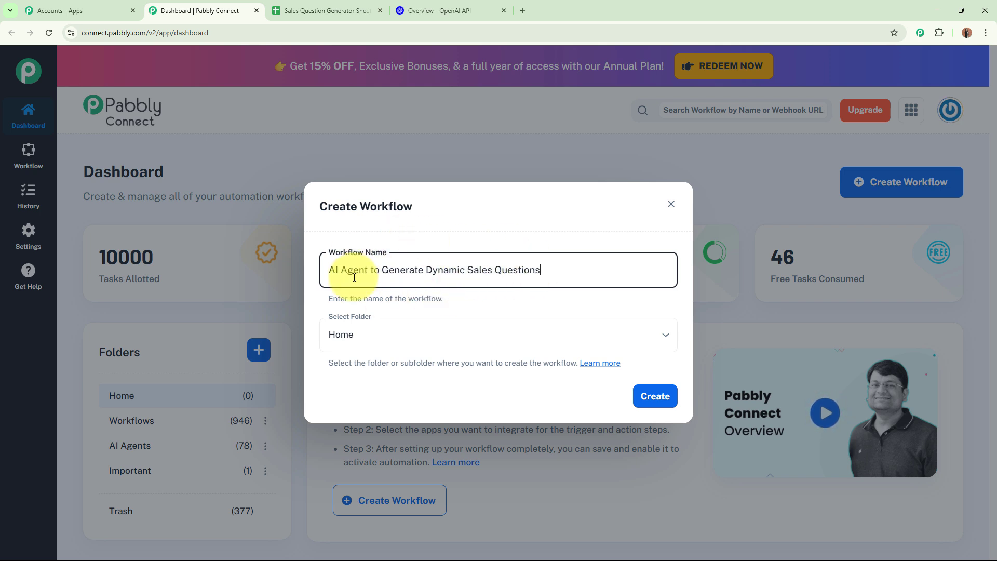
left_click(499, 306)
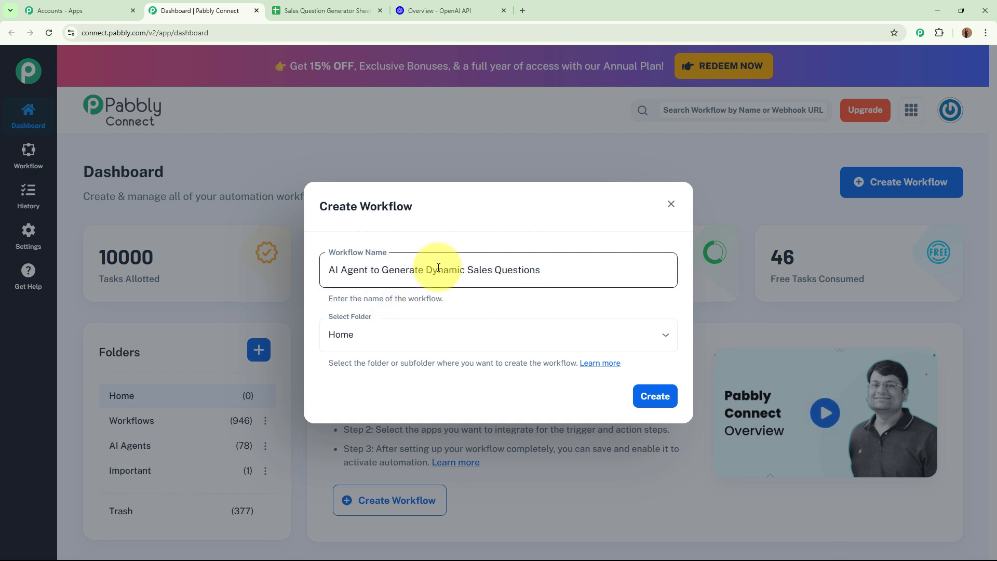
Assign the new workflow to the AI Agents folder and create it.
left_click(441, 339)
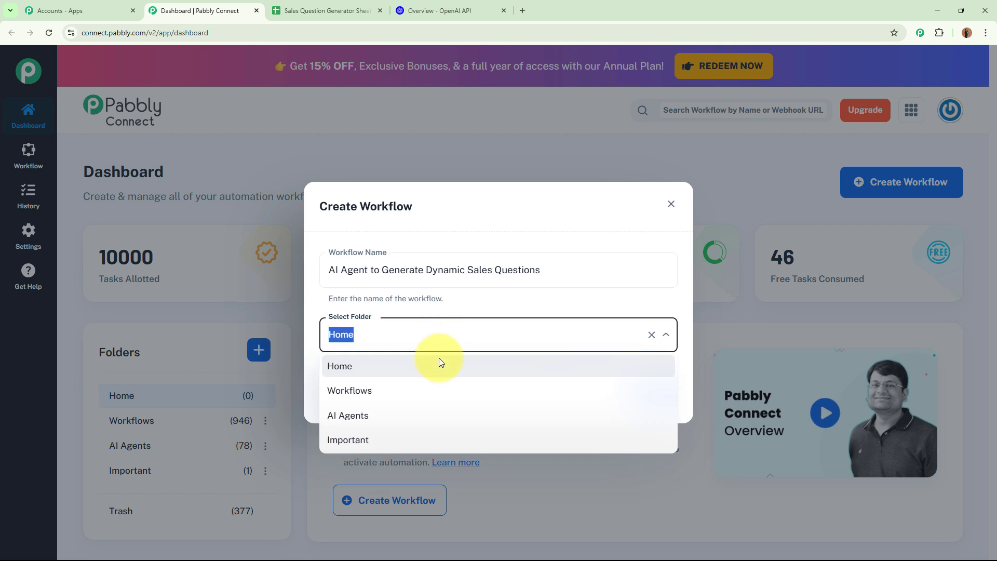
left_click(364, 417)
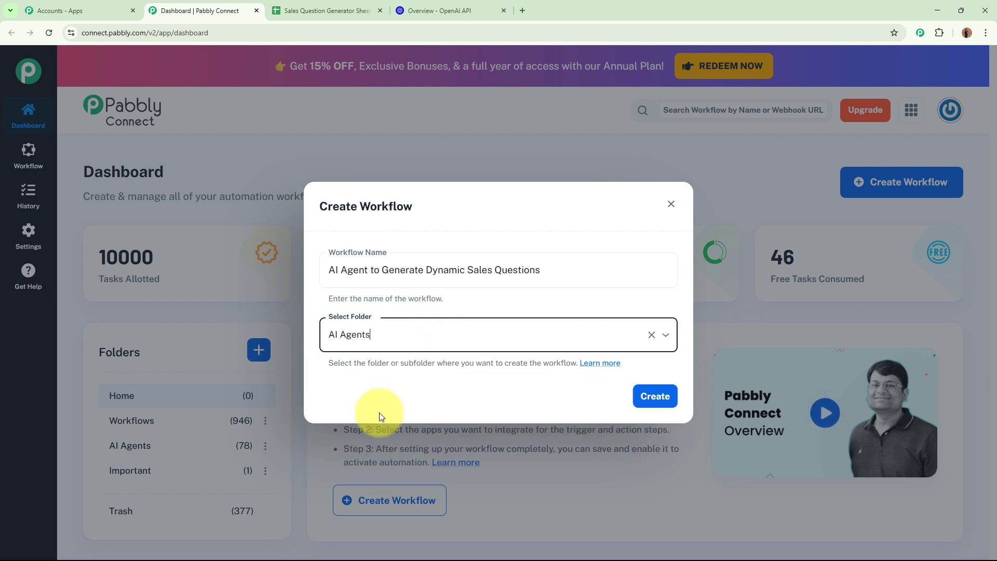
left_click(359, 384)
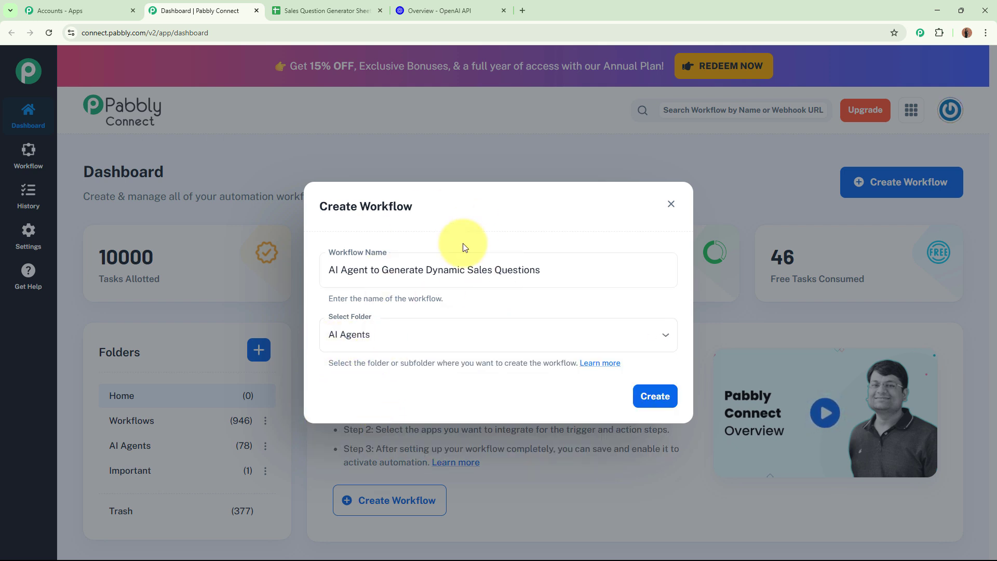
left_click(506, 279)
left_click_drag(541, 271, 358, 271)
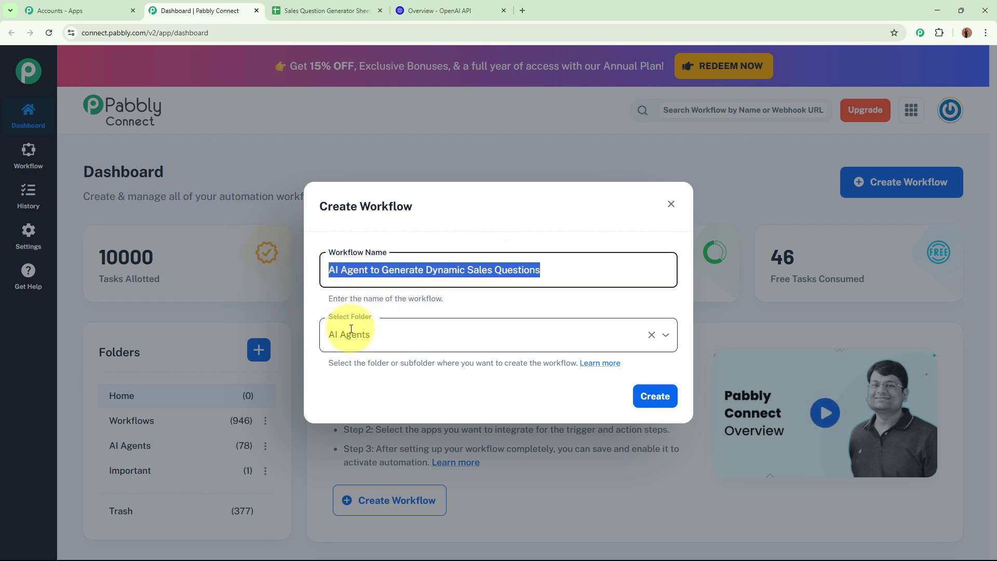
left_click(671, 404)
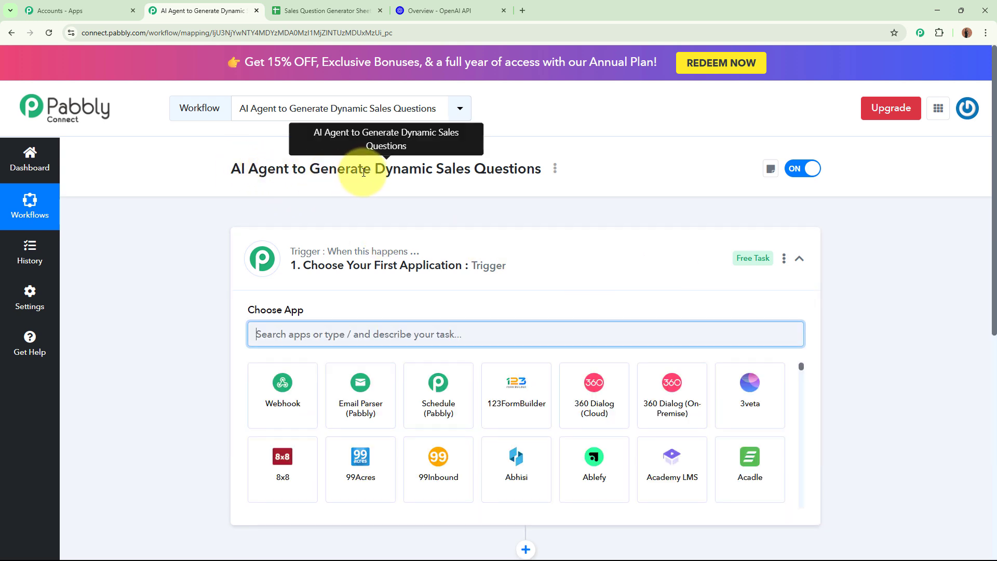
Choose Google Sheets as the app for the workflow's trigger step.
left_click(622, 260)
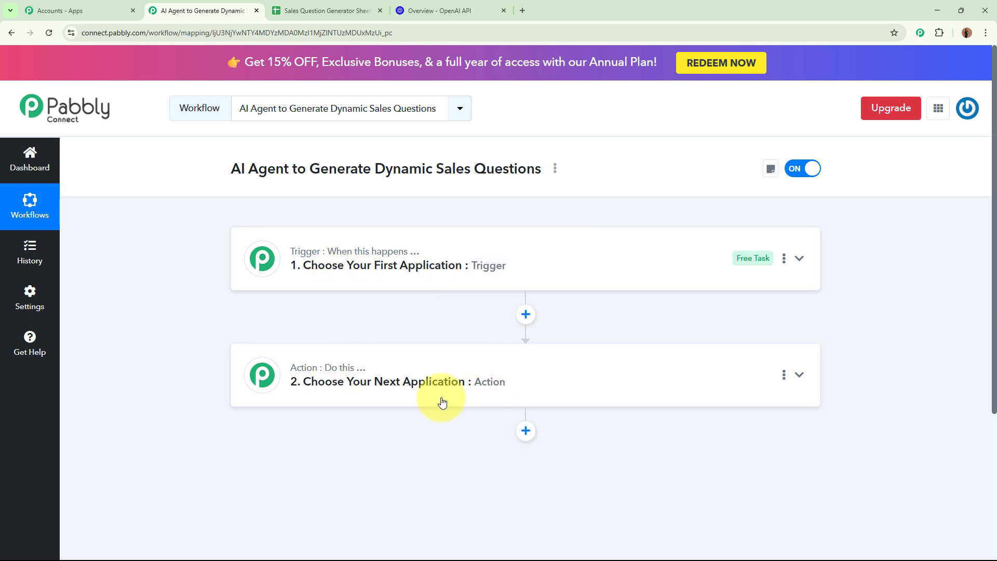
mouse_move(319, 252)
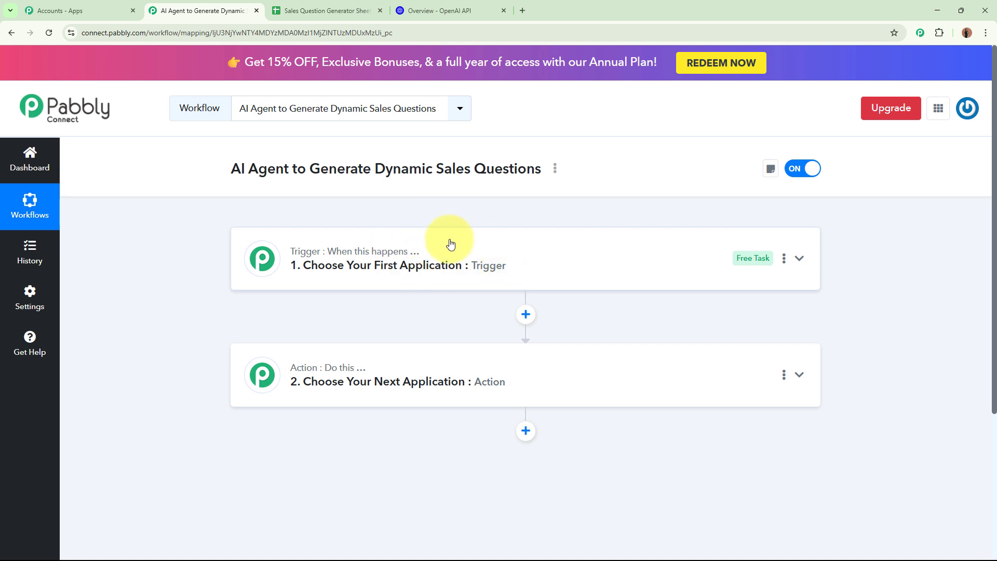
left_click(597, 272)
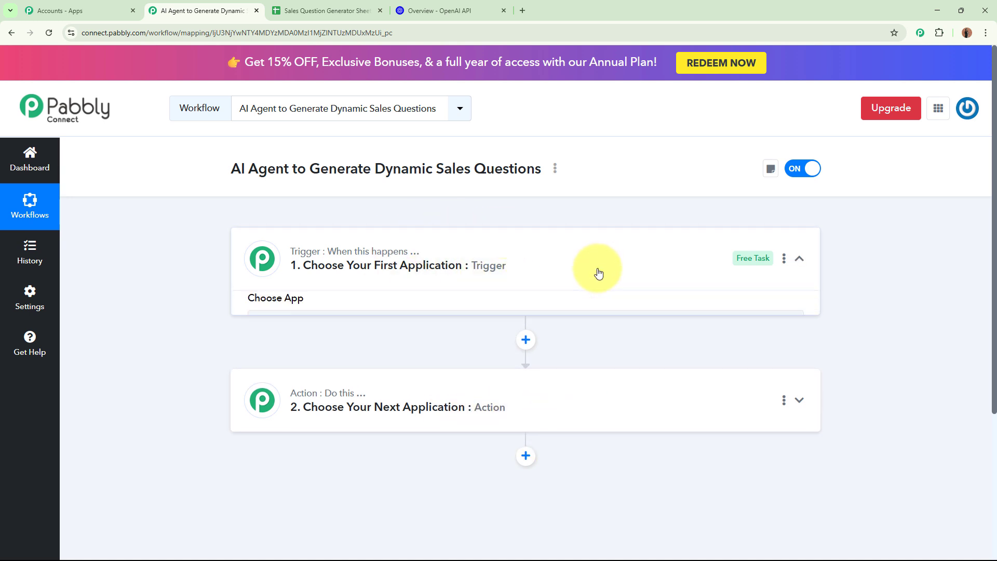
type("G")
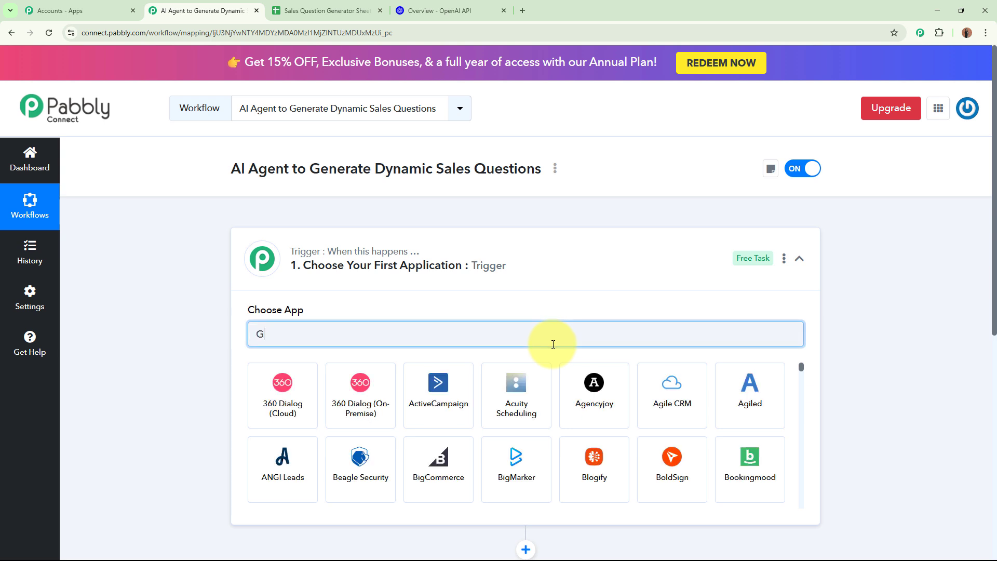
type("oogle Sheets")
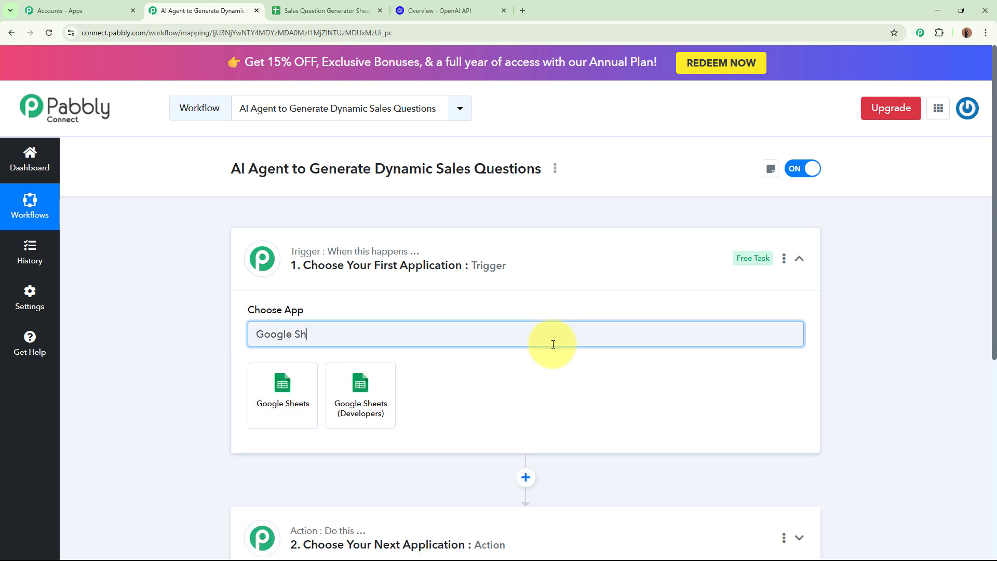
left_click(275, 374)
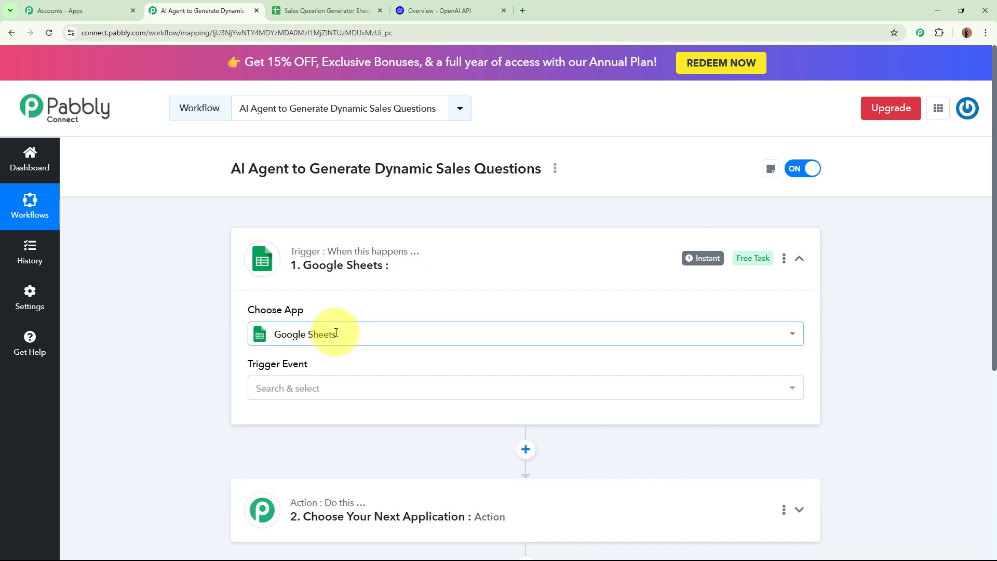
Switch to the Sales Question Generator Sheet and review the customer details in row 3, from Customer Name to Event/Scenario Description.
left_click(328, 10)
left_click_drag(102, 249, 592, 259)
left_click(583, 333)
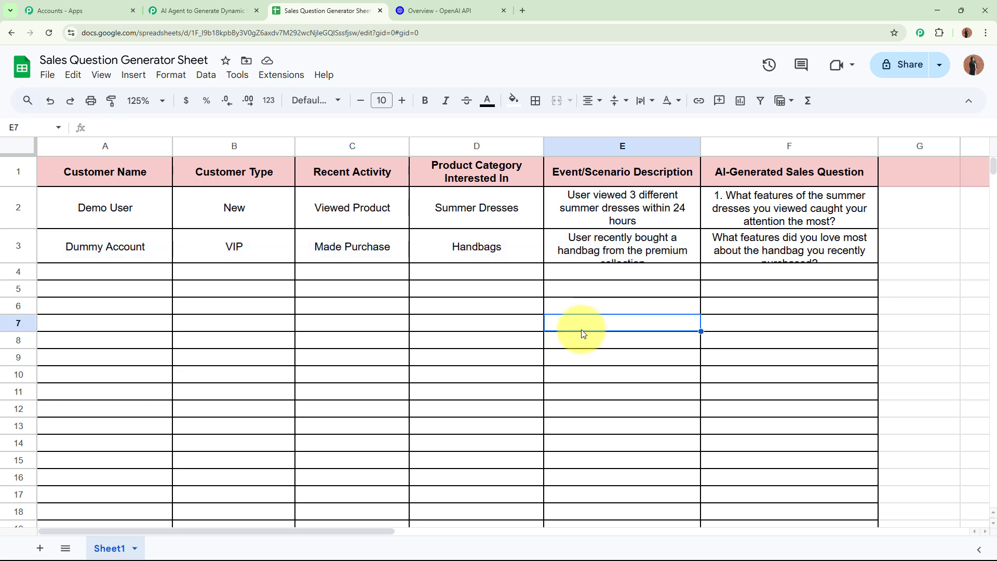
left_click_drag(111, 251, 592, 250)
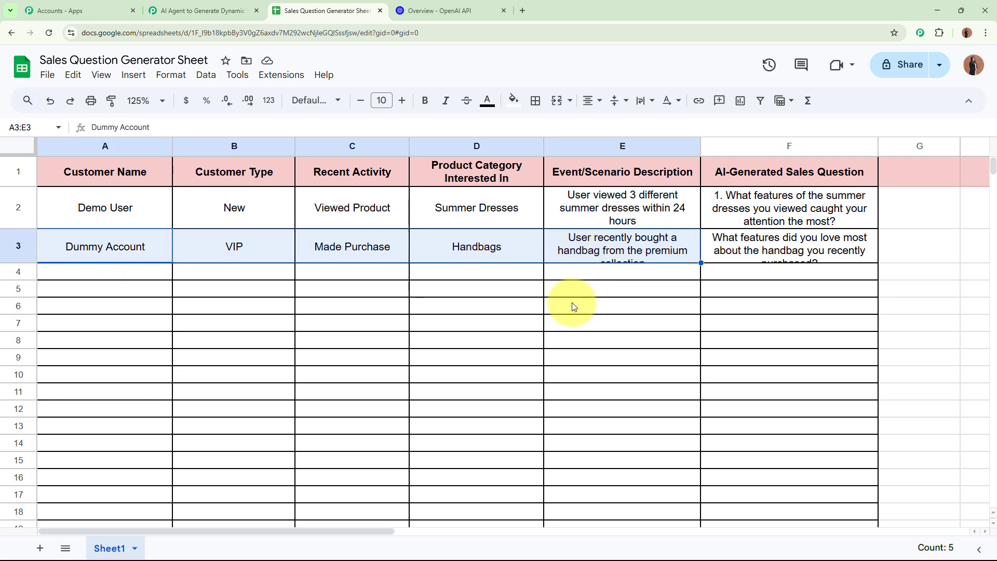
left_click(571, 306)
Return to the Pabbly Connect workflow and set the Google Sheets trigger event to New or Updated Spreadsheet Row.
left_click(186, 8)
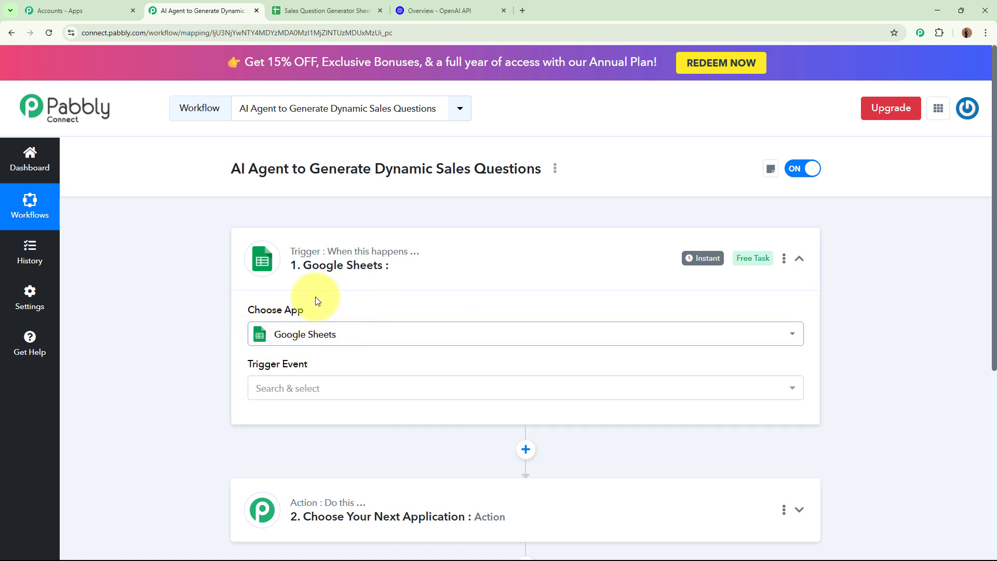
left_click_drag(237, 307, 315, 310)
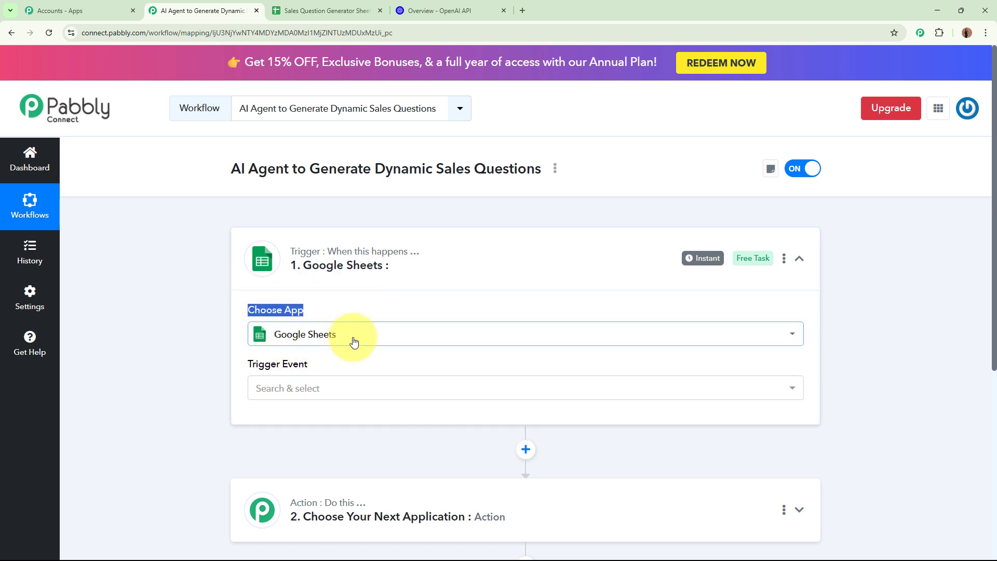
left_click_drag(251, 365, 325, 365)
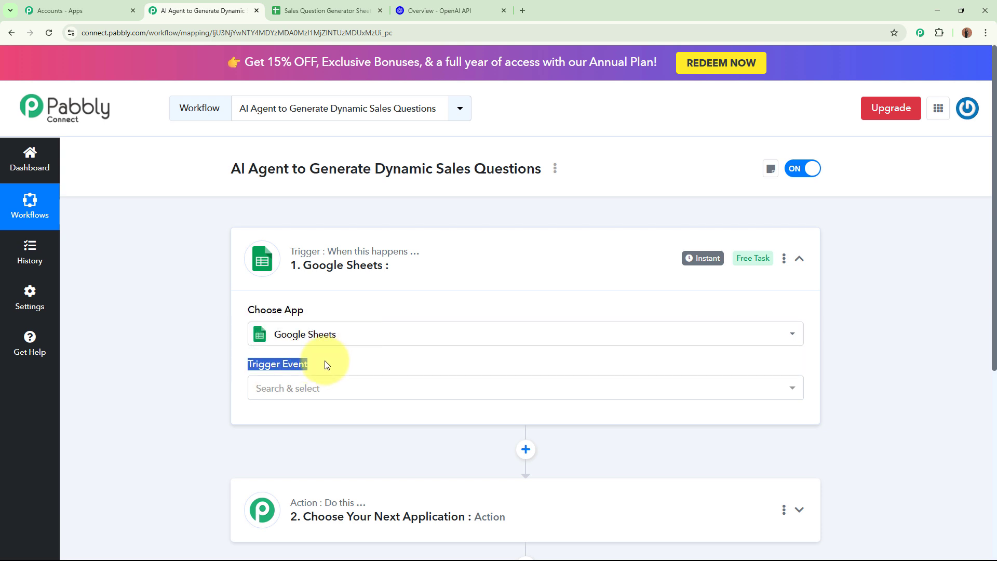
left_click(310, 391)
left_click(308, 467)
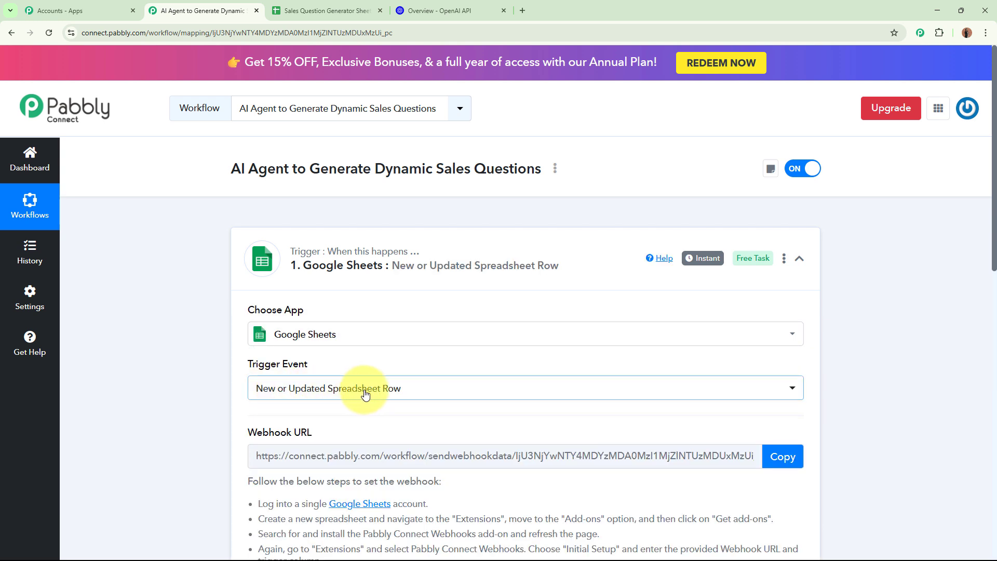
Review the webhook setup instructions for the Google Sheets trigger and copy its webhook URL.
scroll(189, 410, "down", 5)
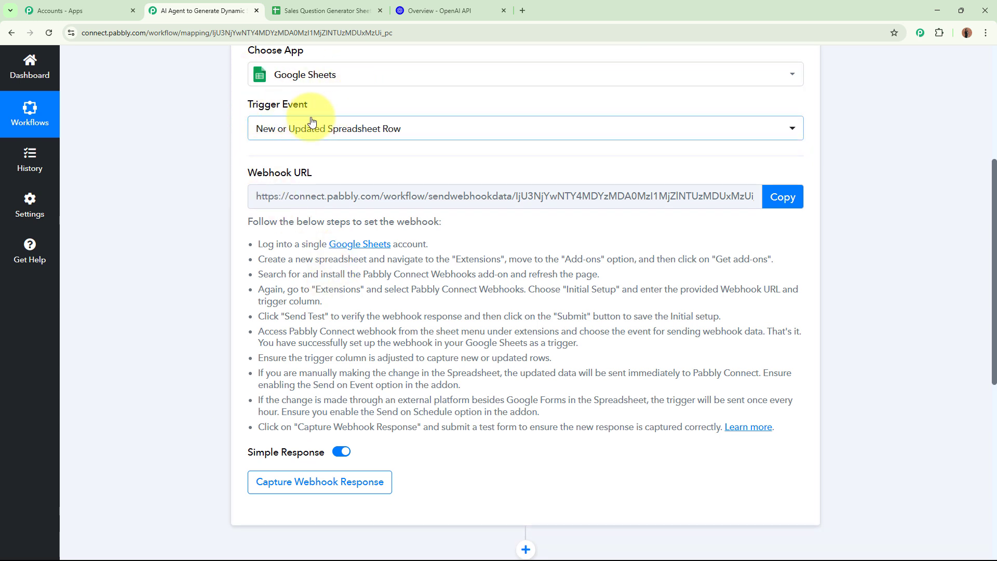
triple_click(285, 176)
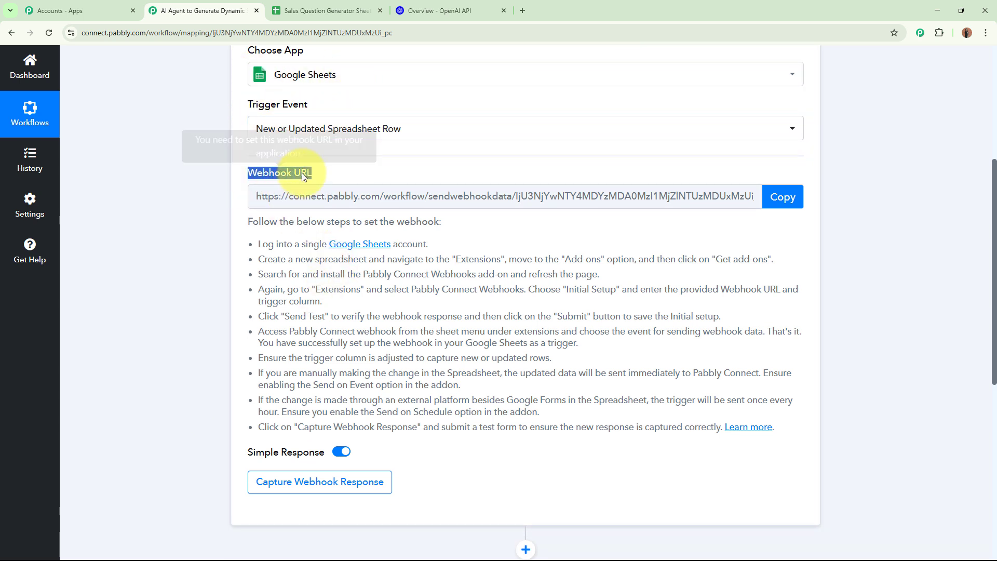
left_click(160, 210)
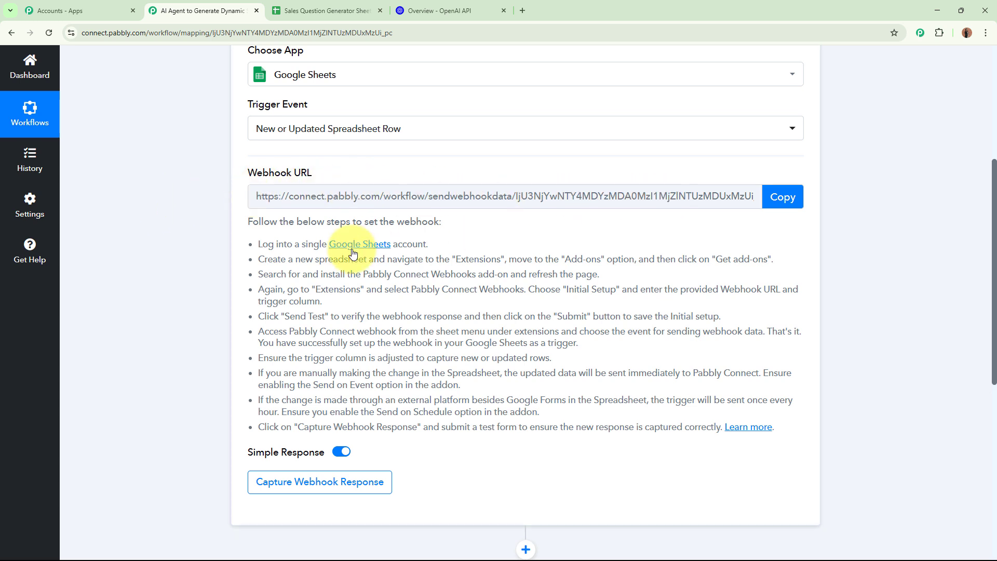
left_click_drag(248, 221, 727, 423)
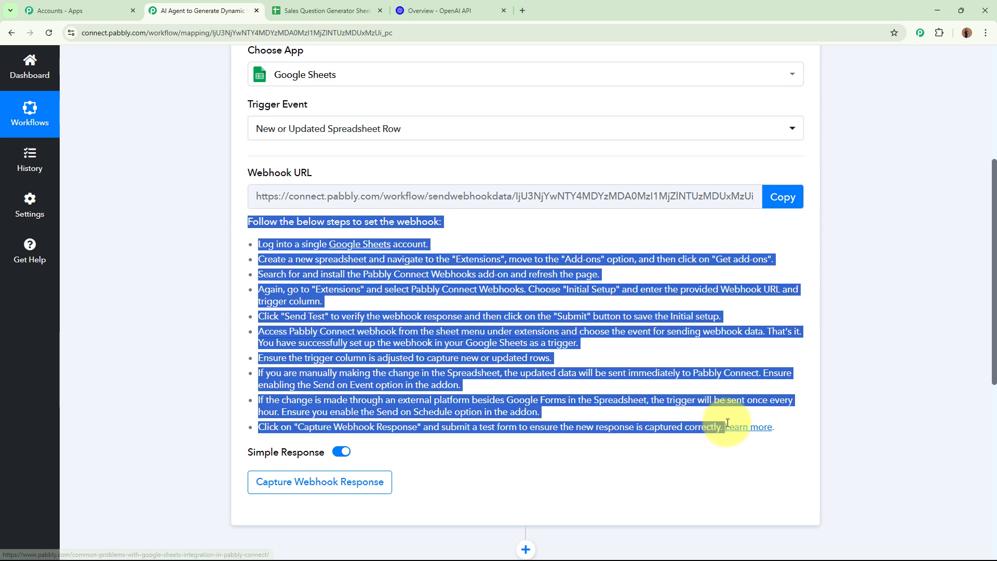
left_click(889, 409)
left_click(783, 197)
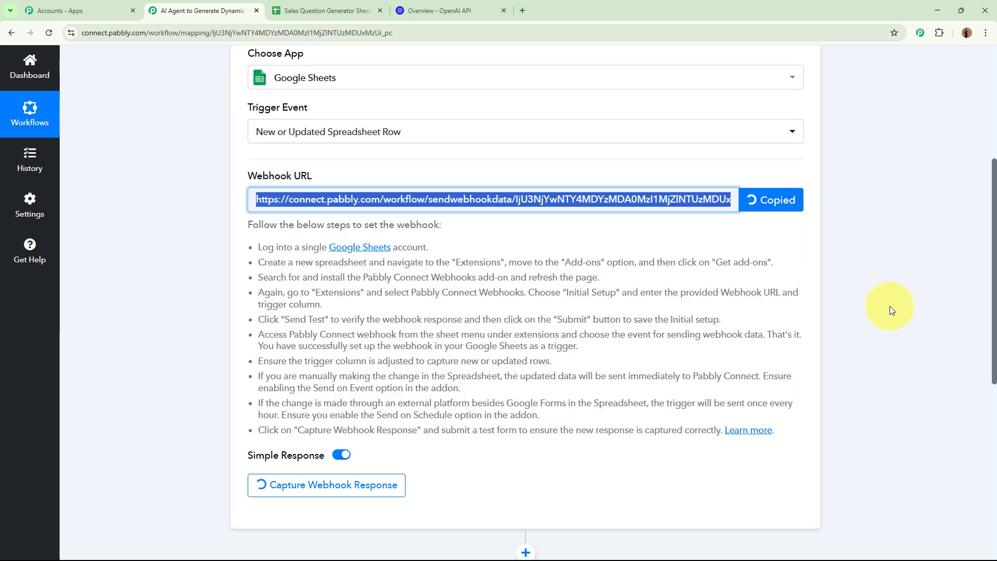
scroll(890, 310, "up", 5)
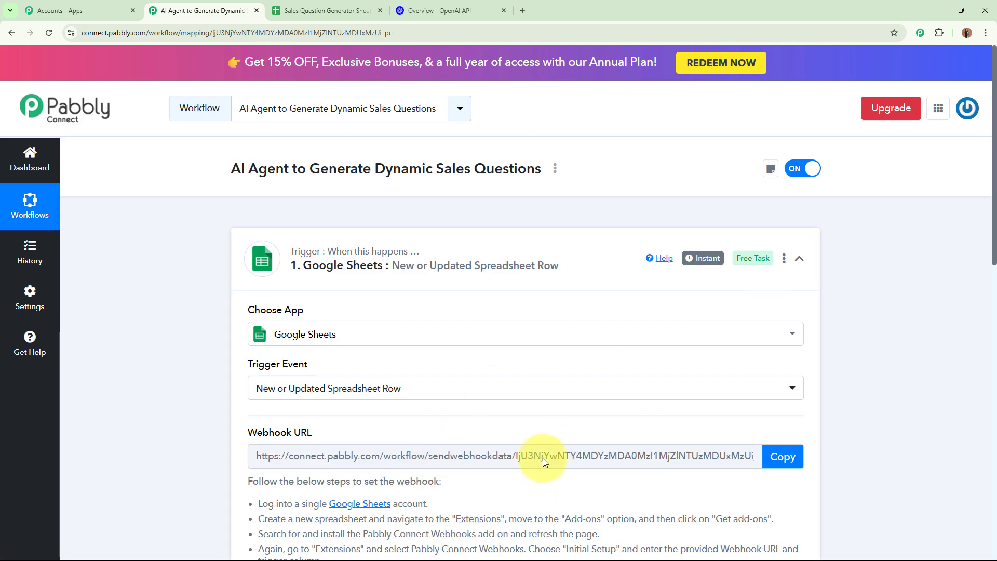
Switch to the Sales Question Generator Sheet and search the Google Workspace Marketplace add-ons for Pabbly Connect Webhooks.
left_click(345, 12)
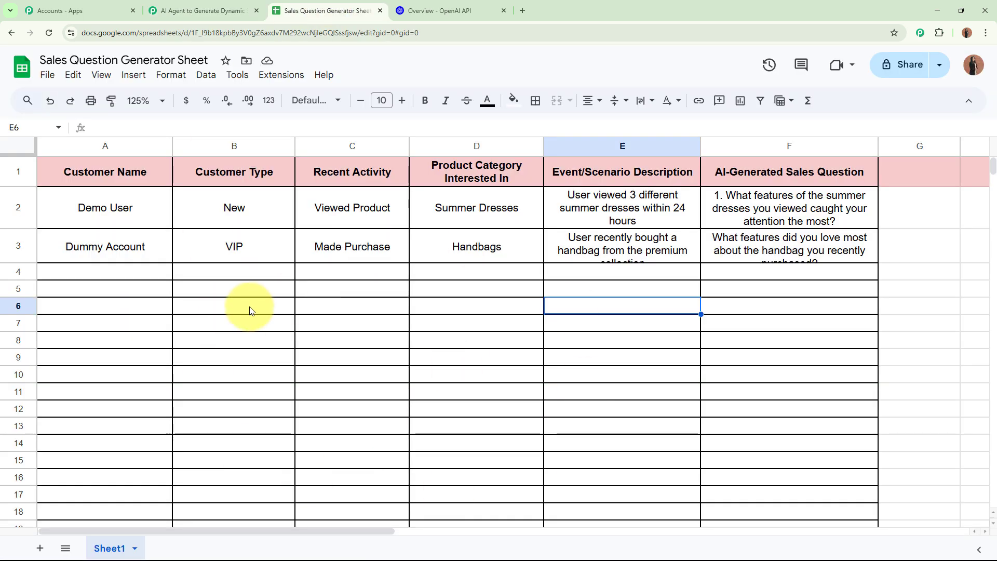
left_click(274, 76)
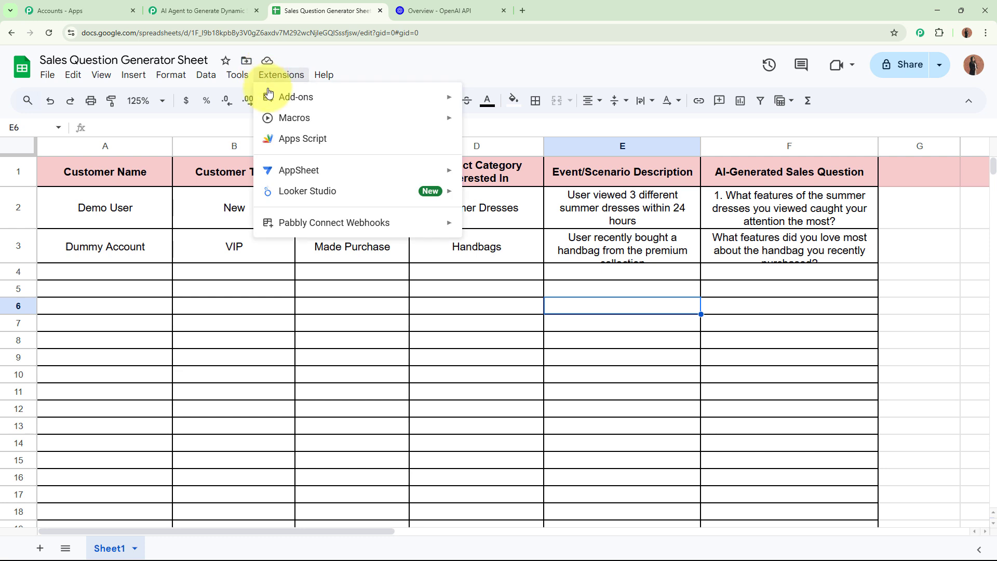
mouse_move(363, 101)
left_click(490, 99)
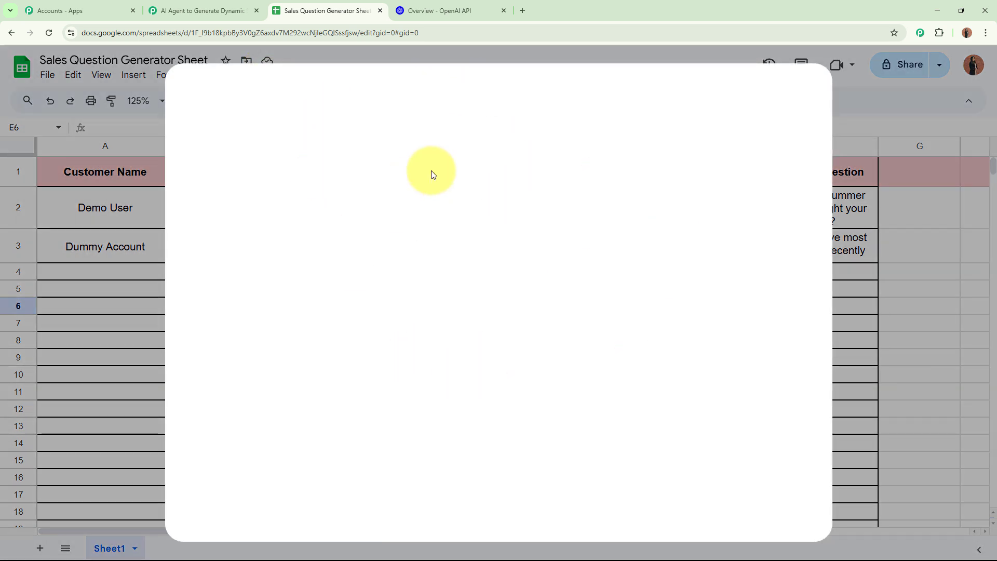
left_click(578, 100)
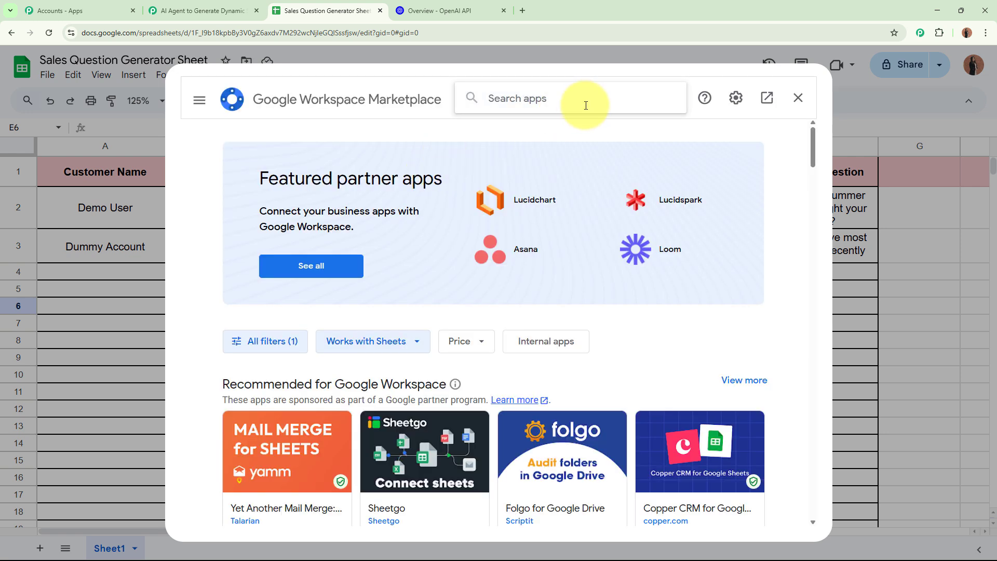
type("Pabbl")
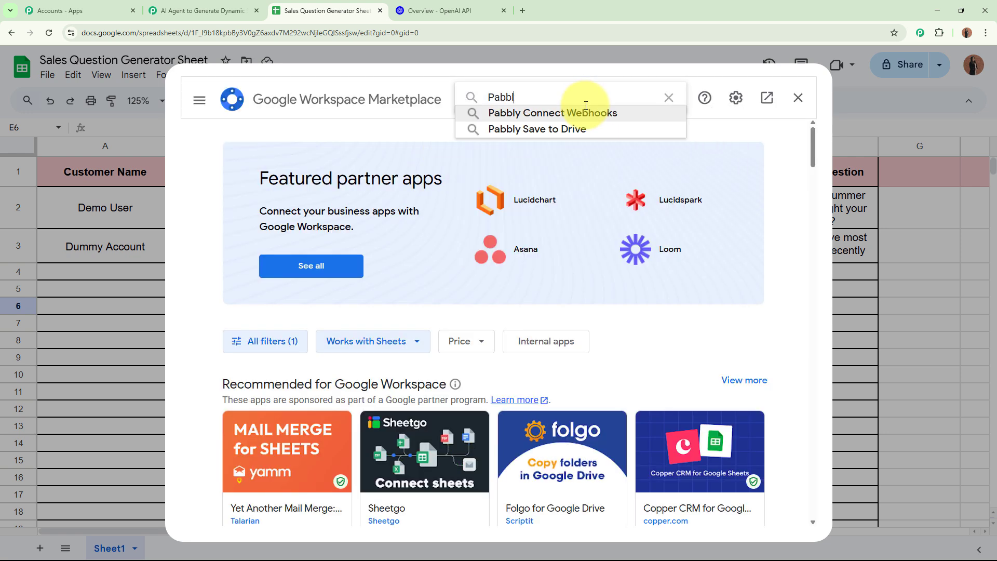
left_click(585, 109)
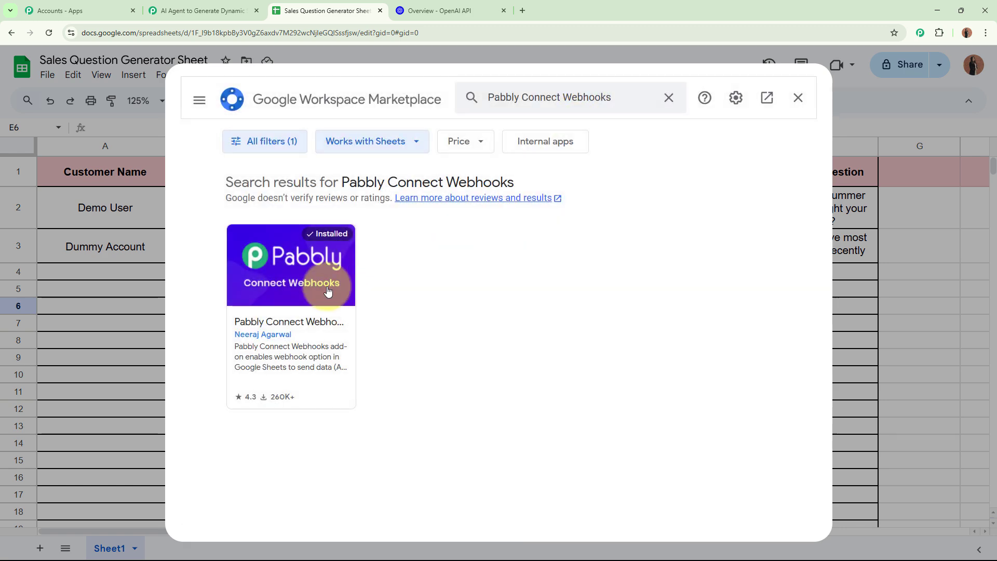
Open the Pabbly Connect Webhooks add-on listing, review its description and close the Marketplace.
left_click(291, 310)
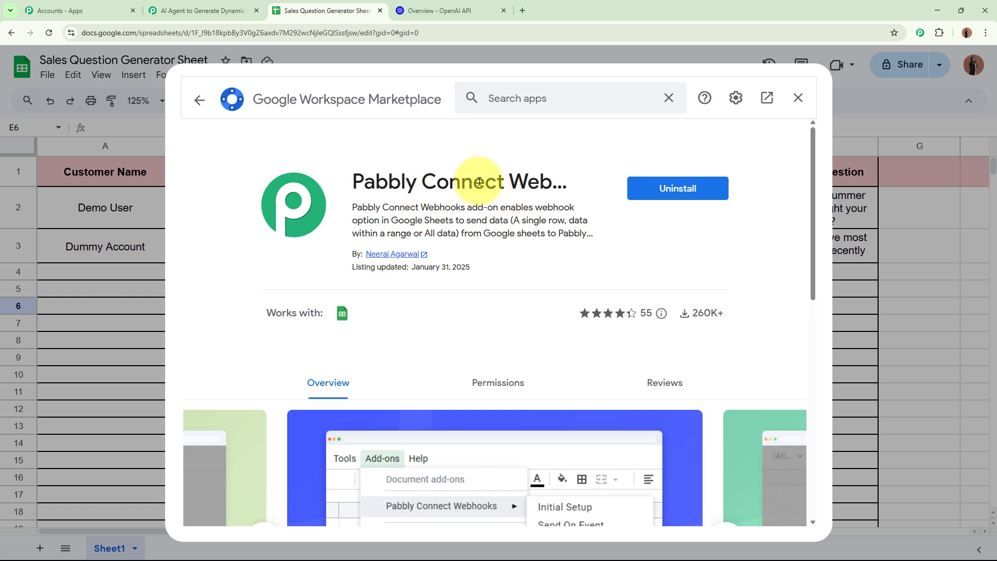
left_click_drag(358, 206, 465, 203)
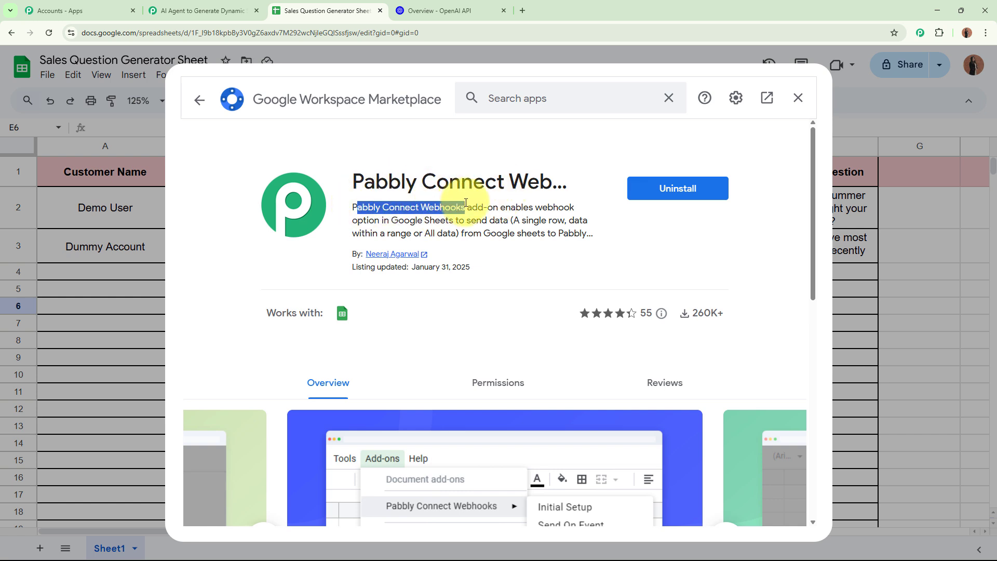
left_click(466, 204)
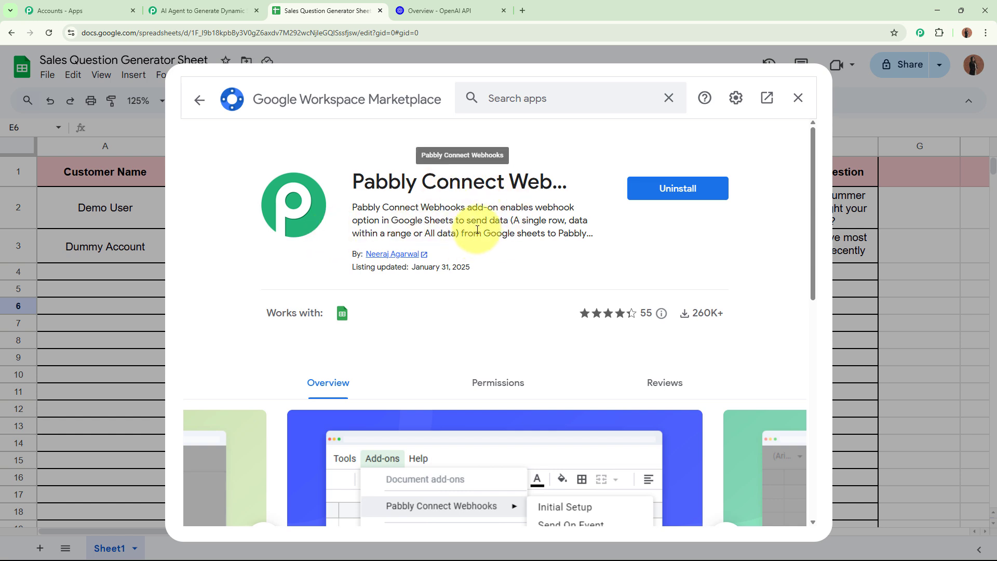
left_click(798, 97)
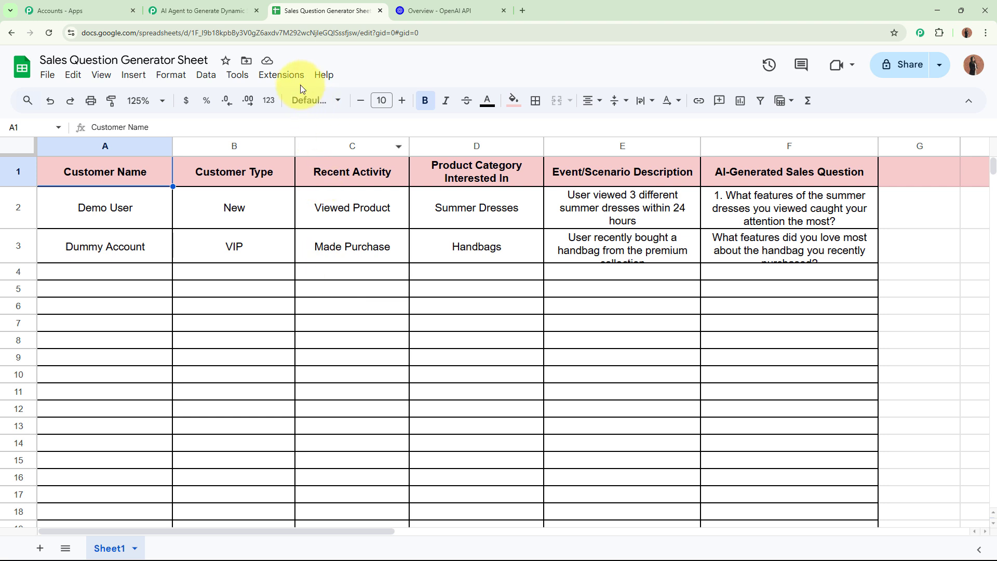
Open the Initial Setup of the Pabbly Connect Webhooks add-on and paste the copied workflow URL as its Webhook URL.
left_click(283, 76)
mouse_move(301, 231)
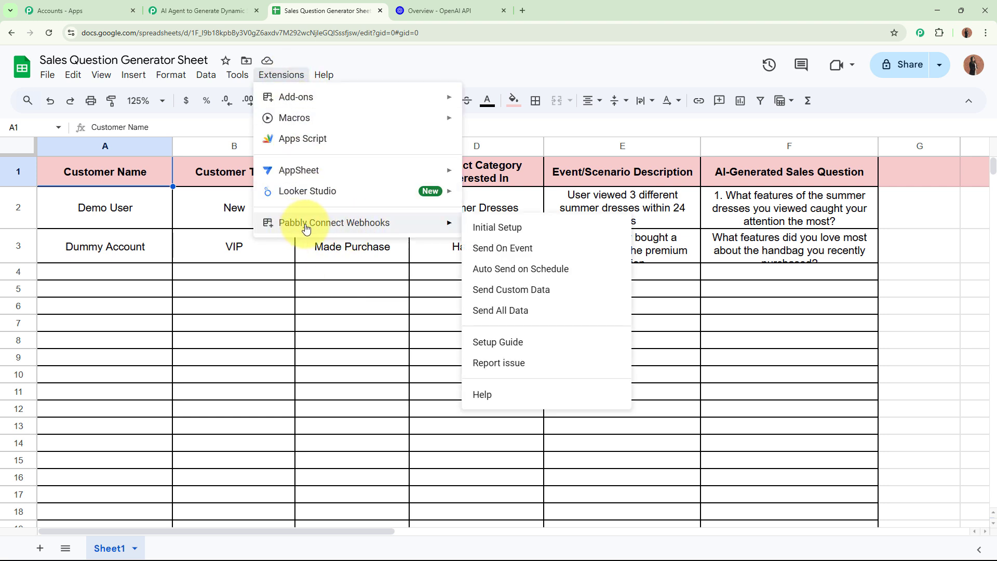
left_click(529, 233)
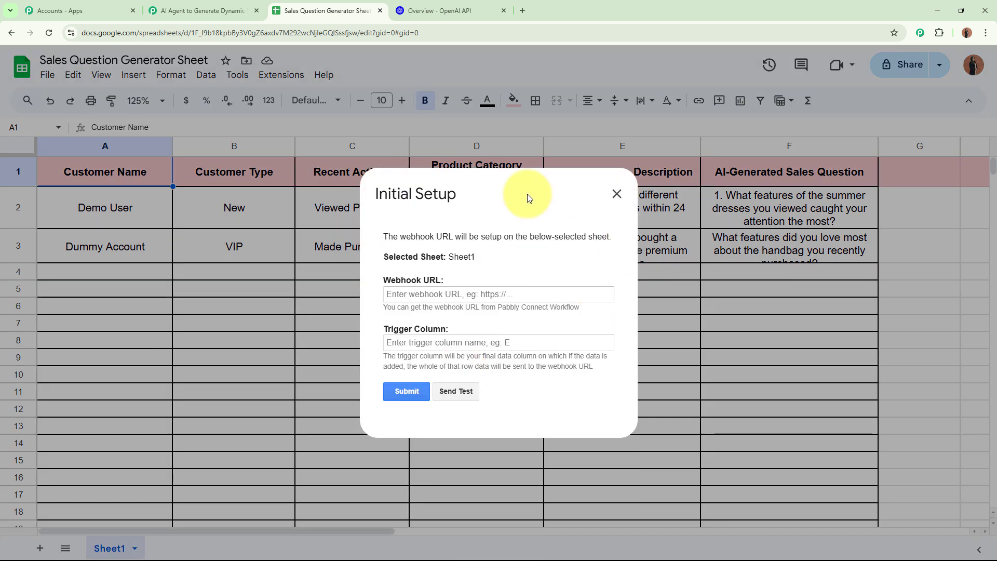
left_click_drag(379, 281, 466, 284)
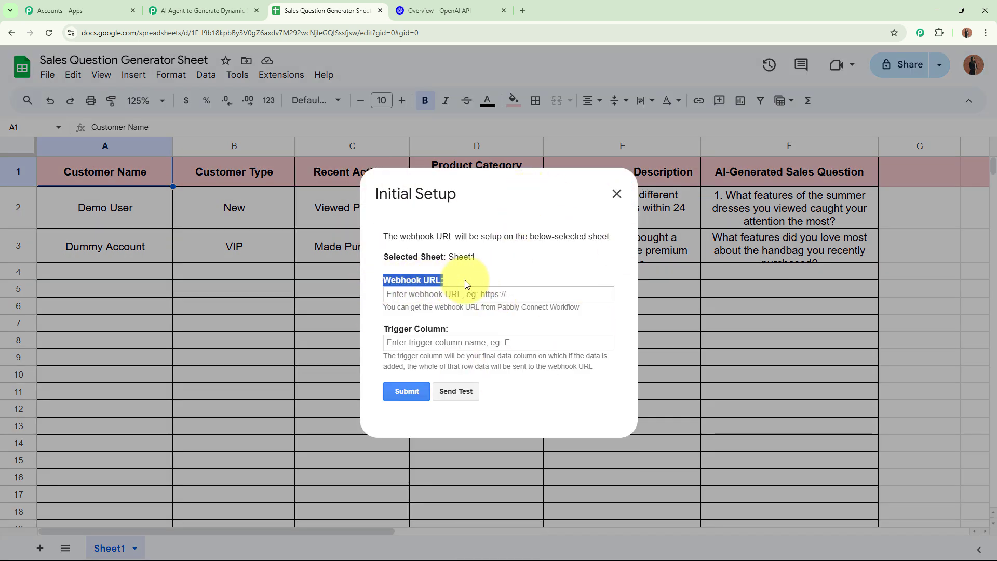
left_click(462, 294)
key("ctrl+v")
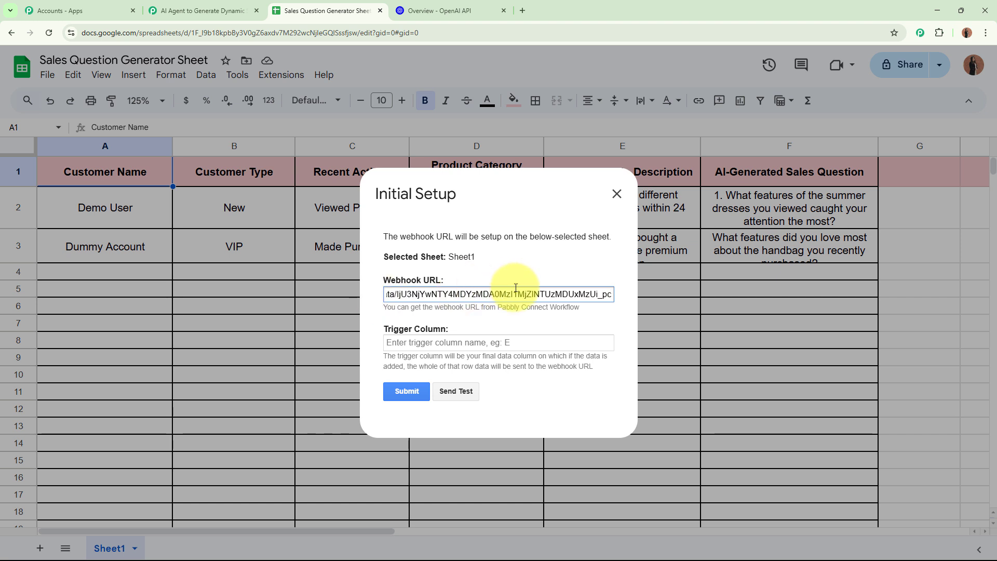
Set the webhook's trigger column to E, submit the initial setup and close the dialog.
left_click_drag(384, 329, 449, 329)
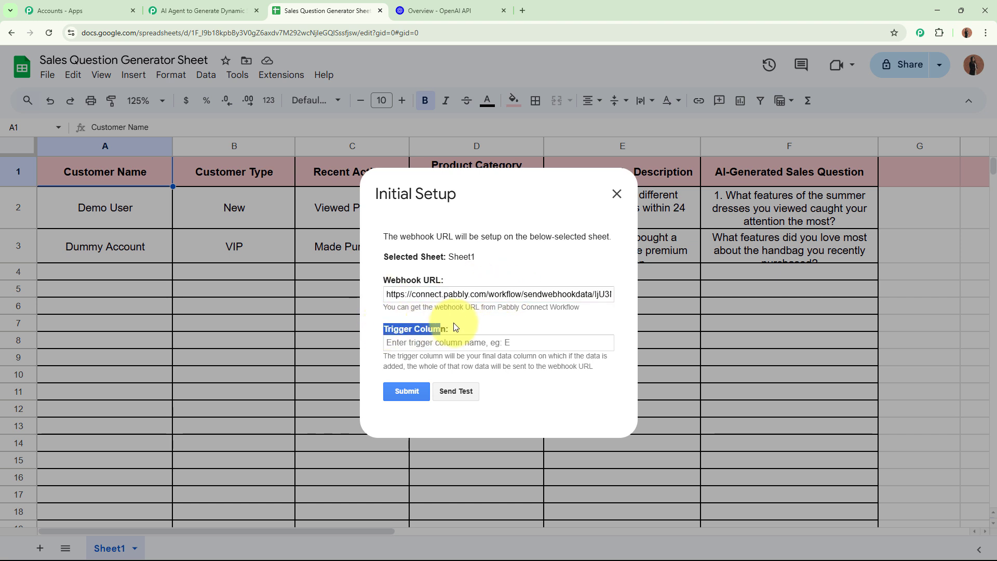
left_click(407, 344)
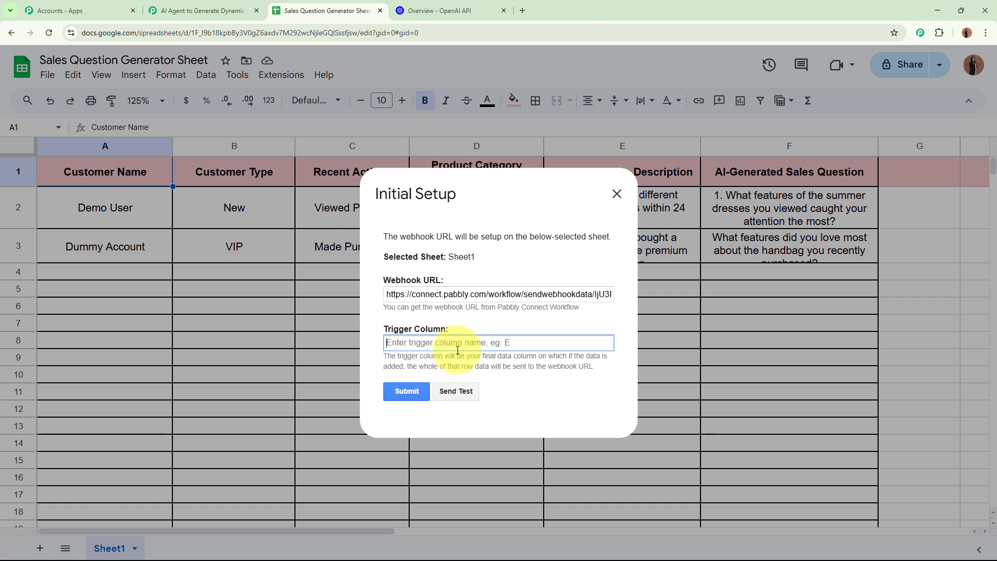
left_click_drag(384, 355, 596, 372)
left_click(594, 372)
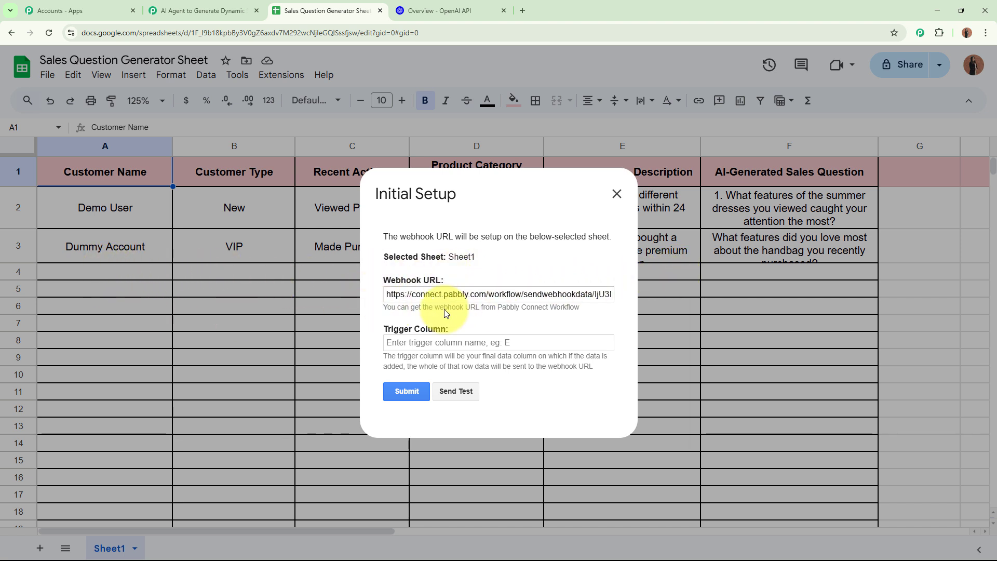
left_click(441, 344)
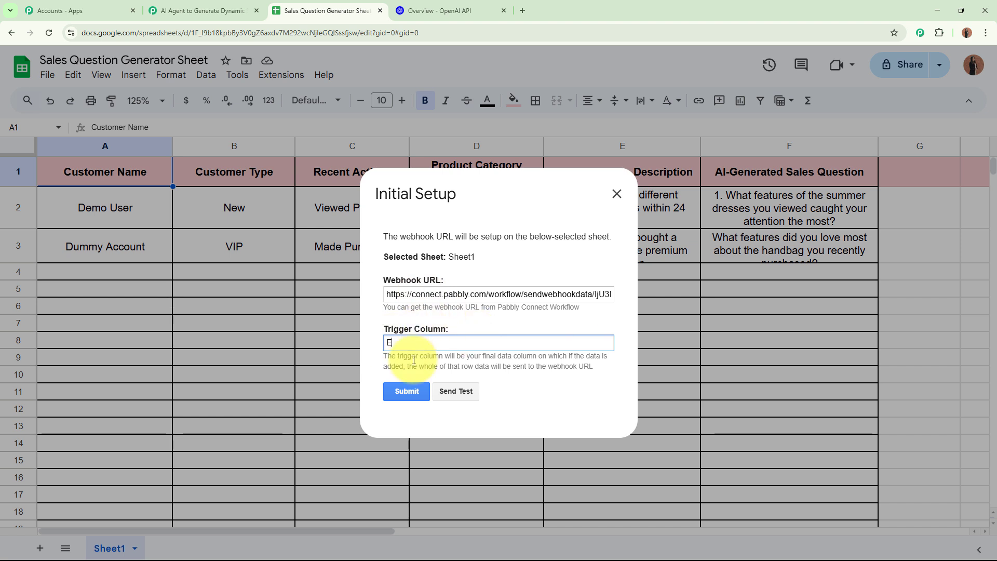
left_click(410, 393)
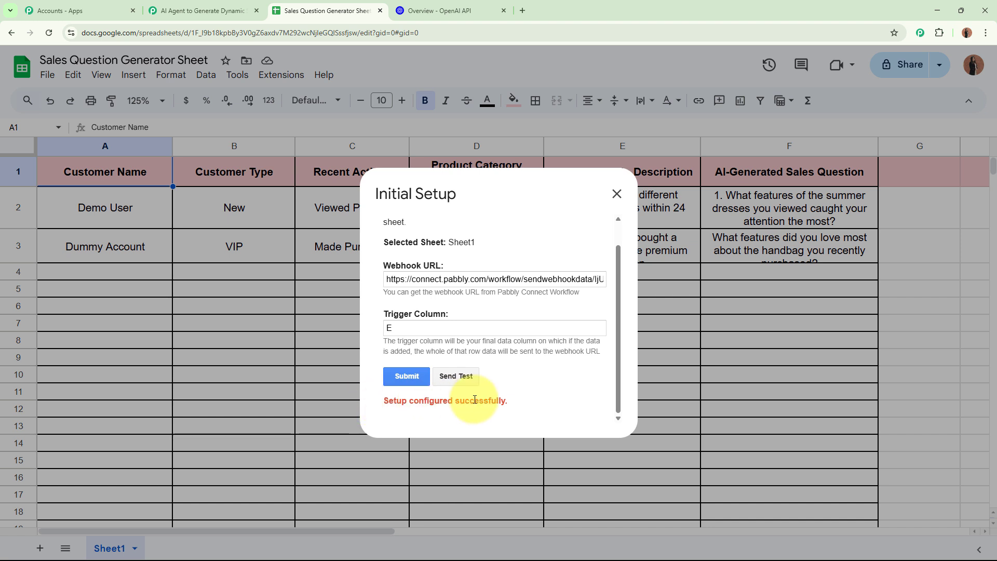
left_click_drag(503, 400, 383, 400)
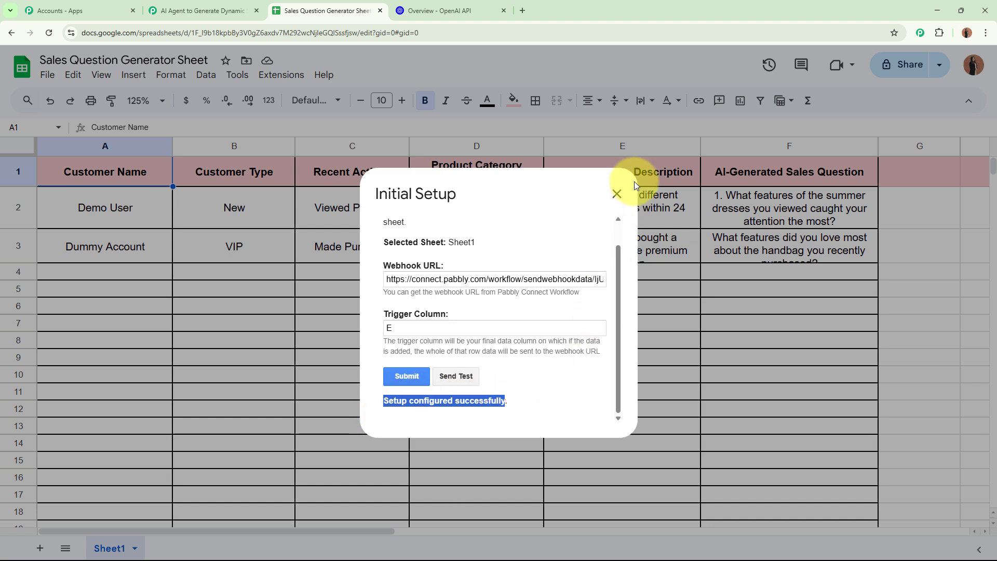
left_click(616, 194)
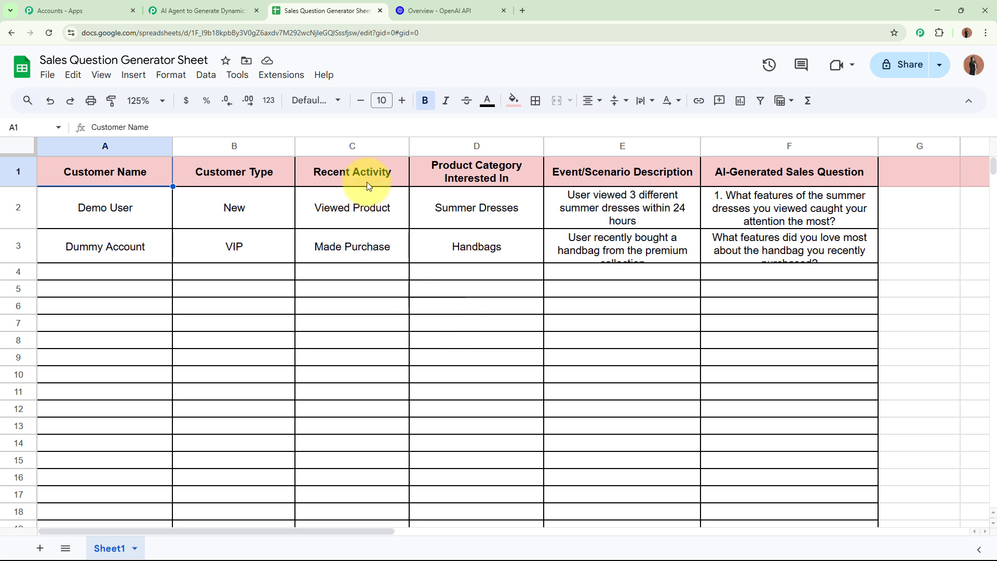
Enable Send On Event for the Pabbly Connect Webhooks add-on and check that the option is ticked.
left_click(281, 75)
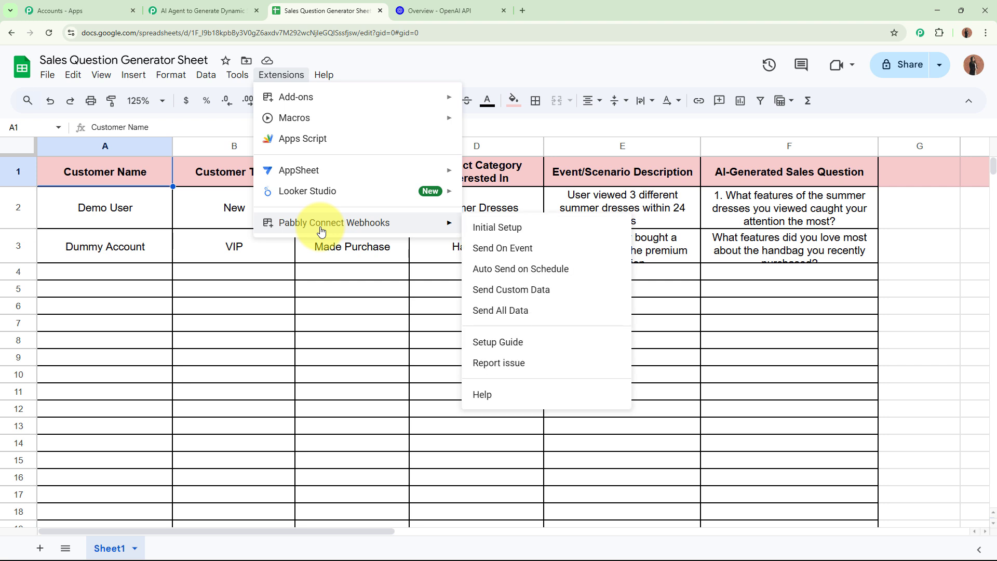
left_click(520, 310)
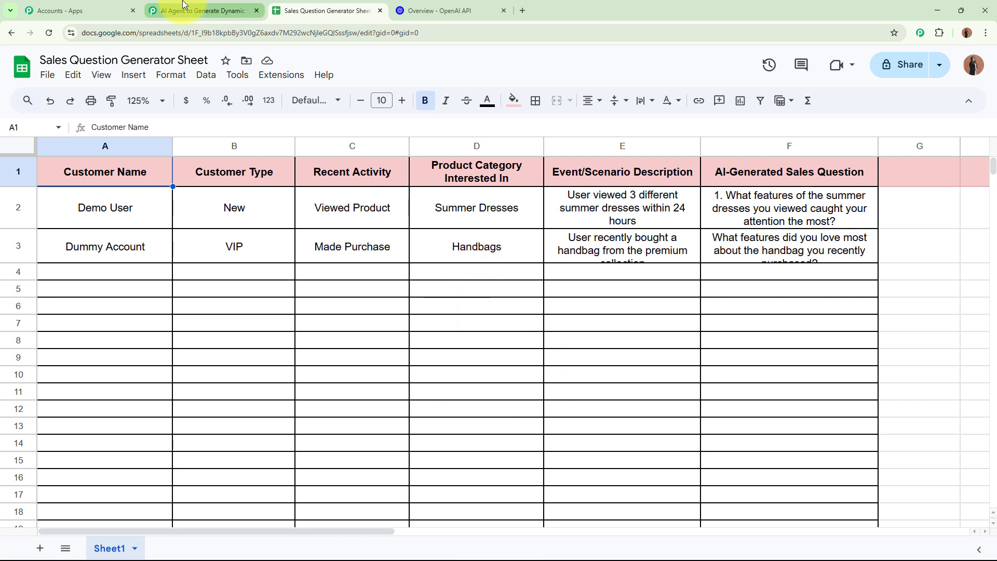
left_click(203, 10)
left_click(327, 11)
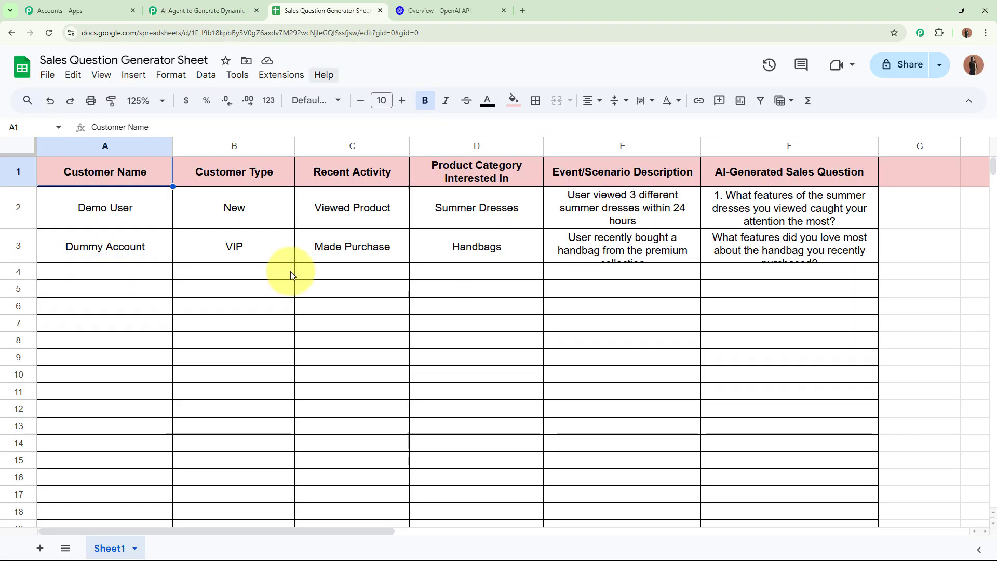
left_click(290, 77)
mouse_move(334, 222)
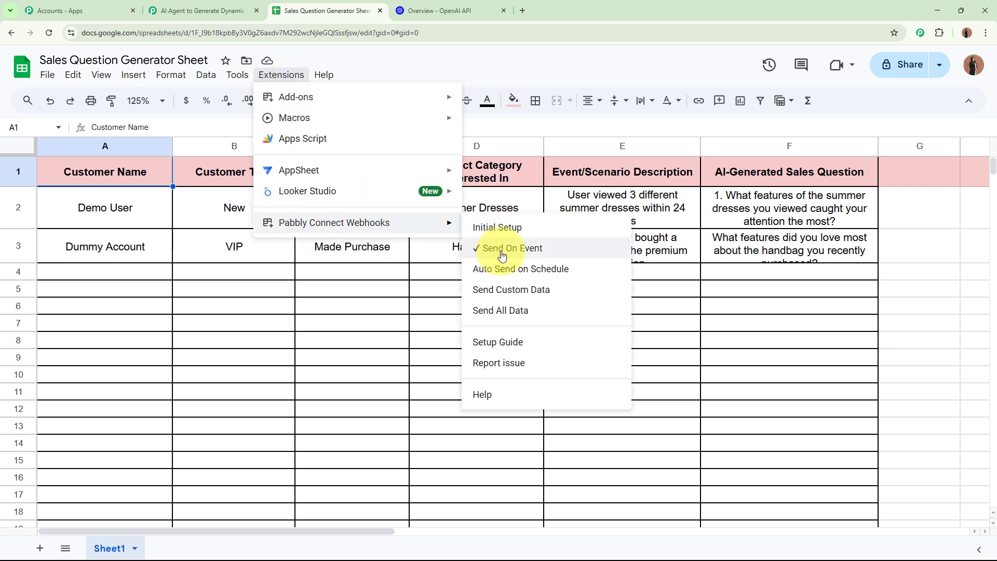
left_click(195, 357)
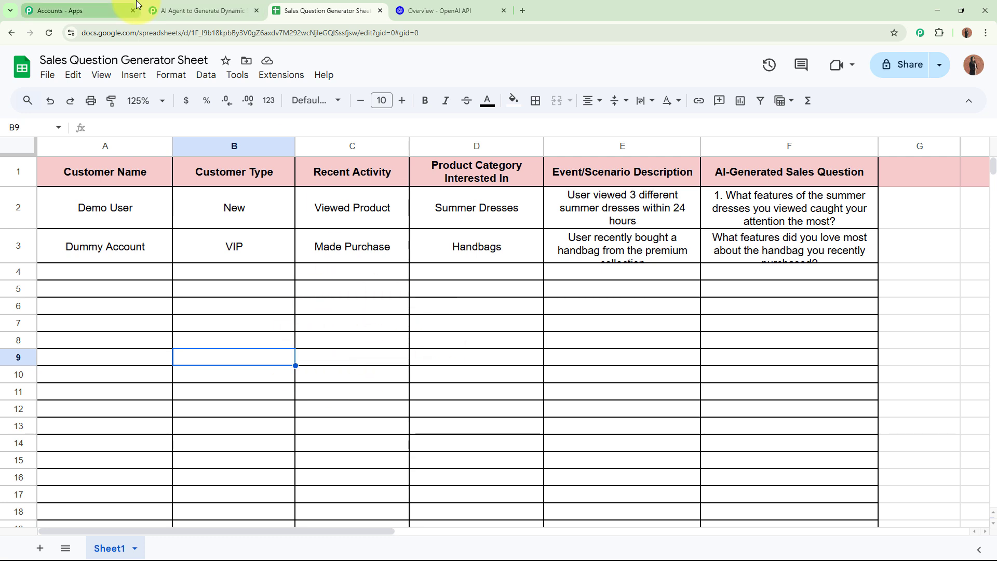
Check the Google Sheets trigger's webhook response status in the Pabbly Connect workflow and locate row 4 of the sheet for test data.
left_click(158, 5)
scroll(145, 281, "down", 9)
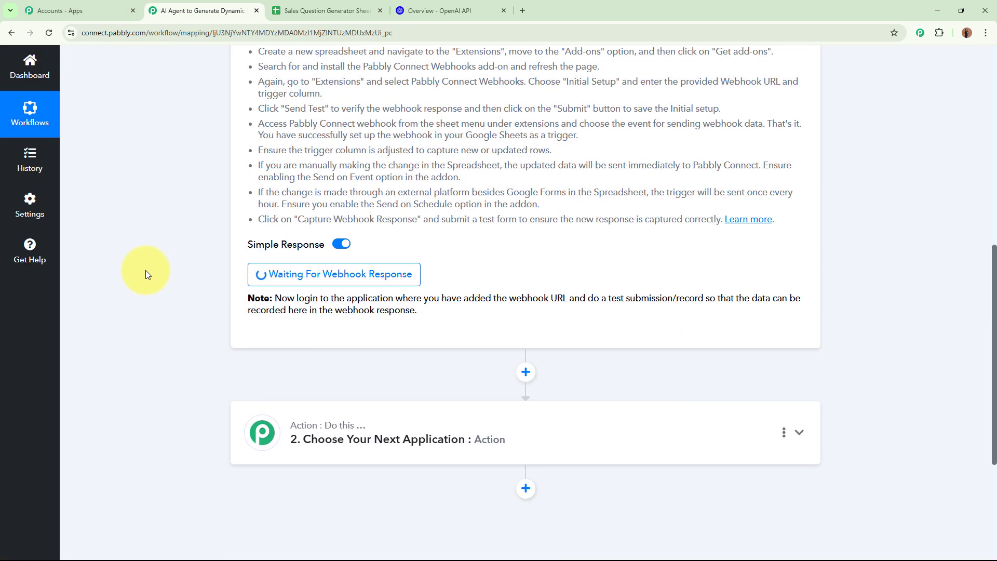
scroll(400, 280, "up", 9)
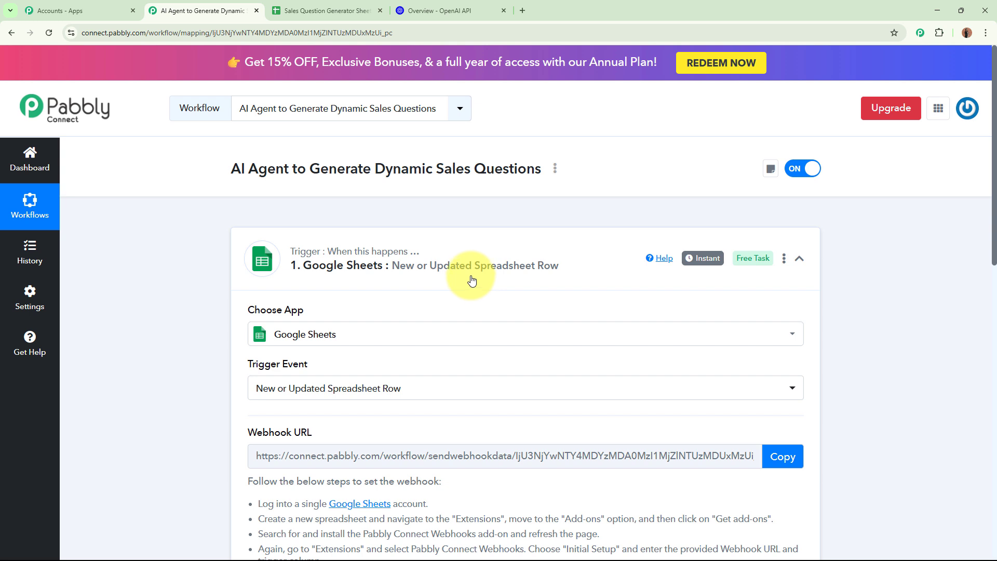
left_click(327, 10)
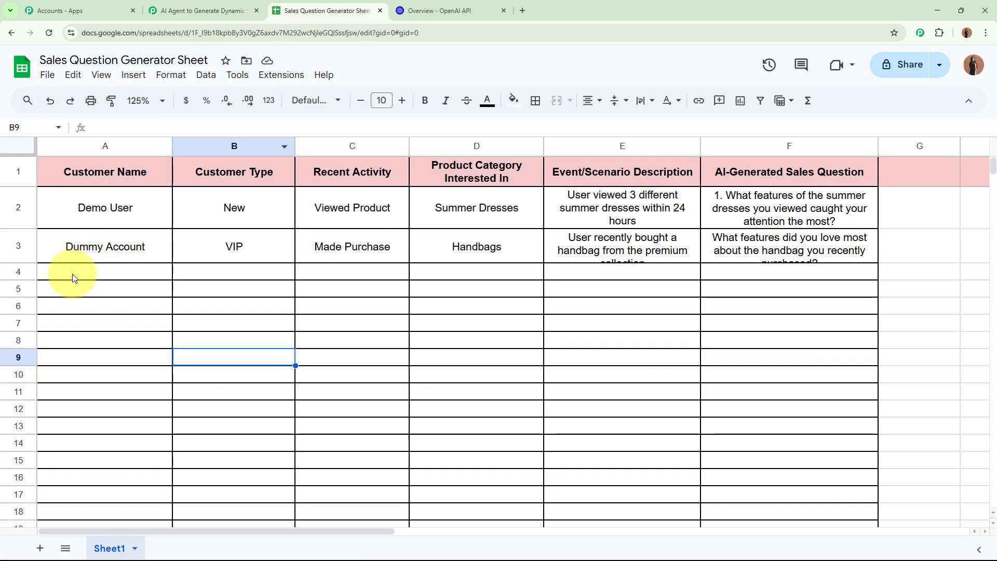
left_click_drag(73, 272, 622, 282)
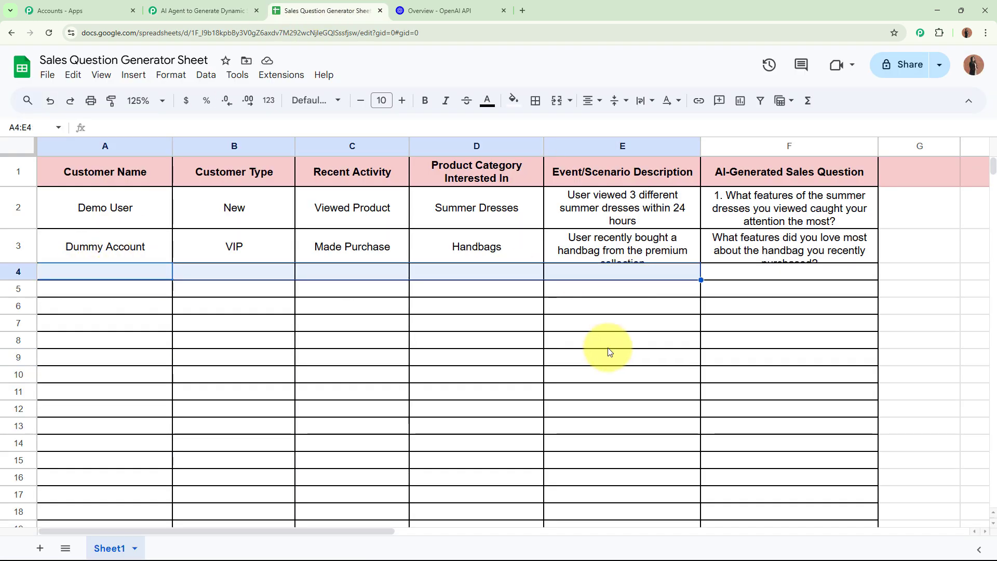
left_click(195, 11)
scroll(244, 285, "down", 7)
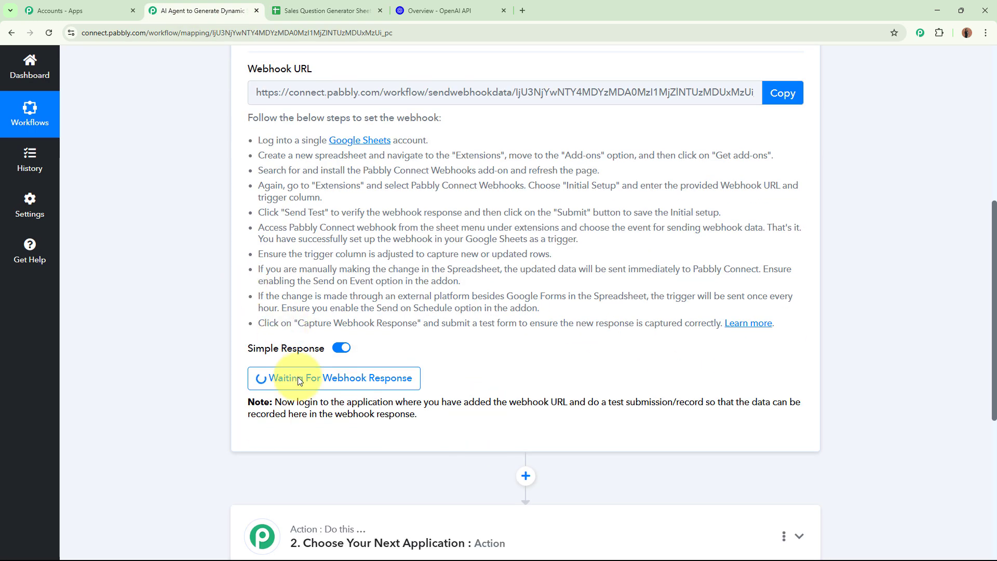
scroll(468, 381, "up", 7)
Fill row 4 of the sheet with Test User, Returning, Abandoned Cart, Sneakers and "User added 2 sneakers to cart but didn't complete purchase".
left_click(348, 5)
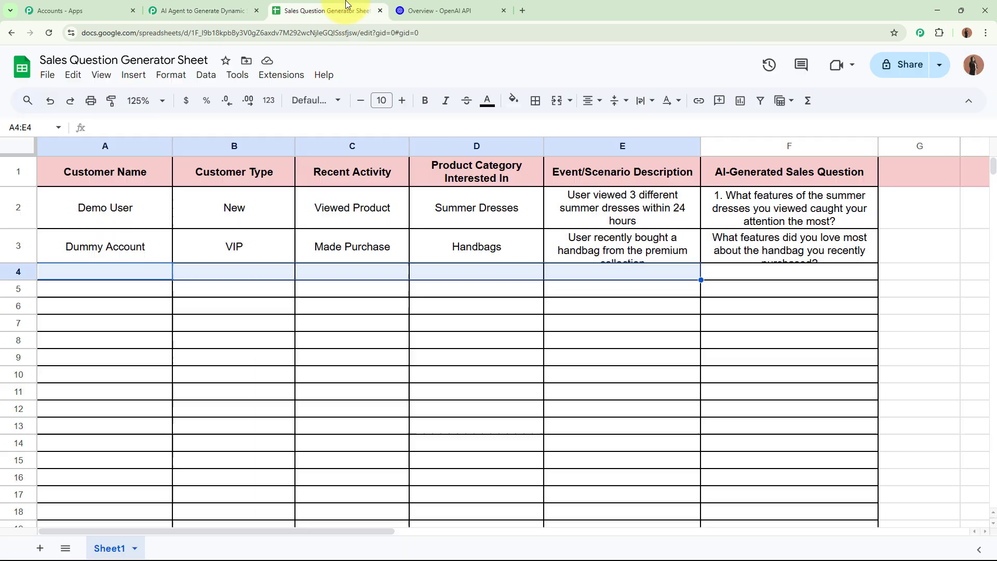
left_click_drag(113, 269, 545, 274)
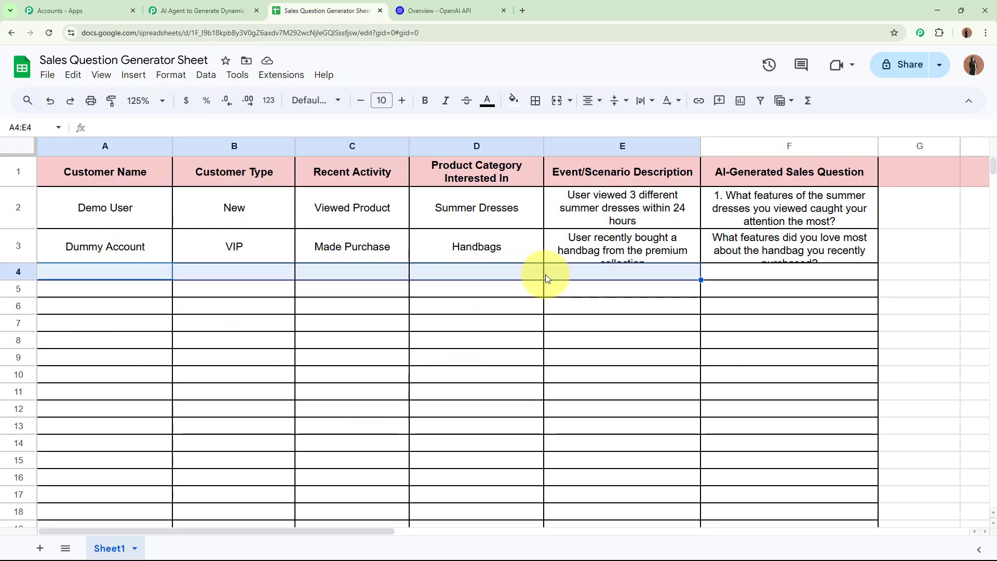
left_click(134, 172)
left_click(223, 170)
left_click(367, 176)
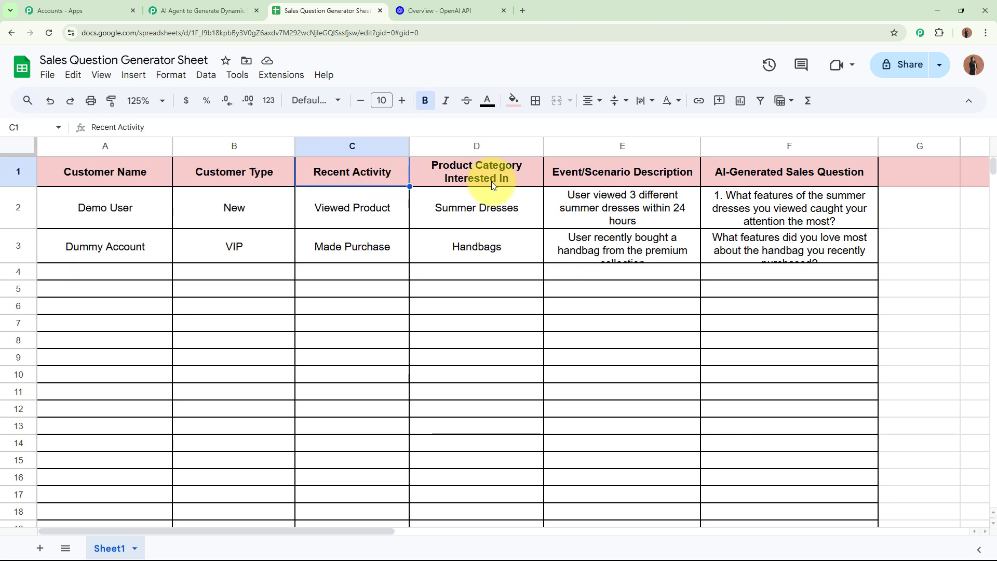
left_click(491, 181)
left_click(640, 180)
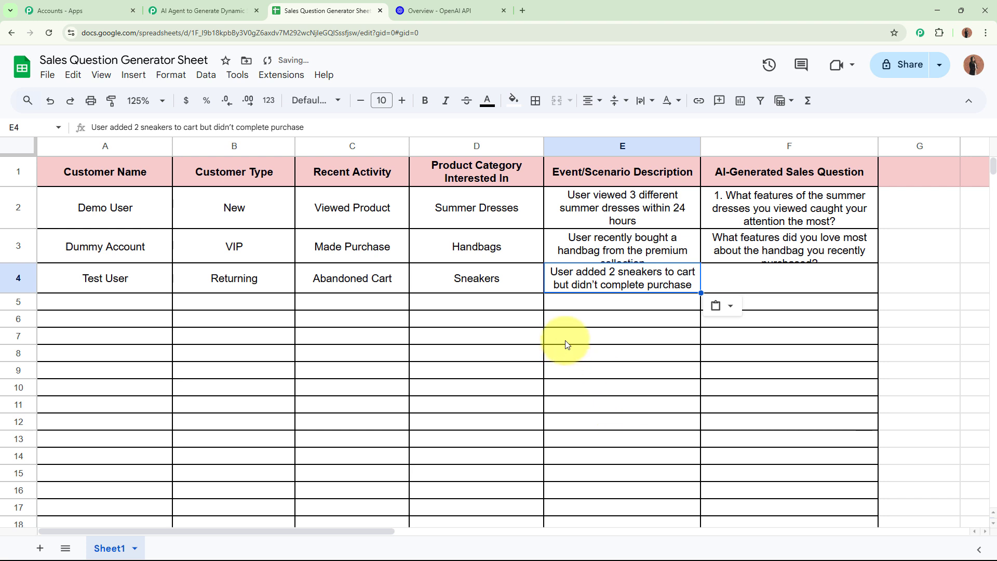
Review the row 4 entries in the sheet, from customer name and type through recent activity, product category and event description.
left_click(116, 279)
left_click(225, 280)
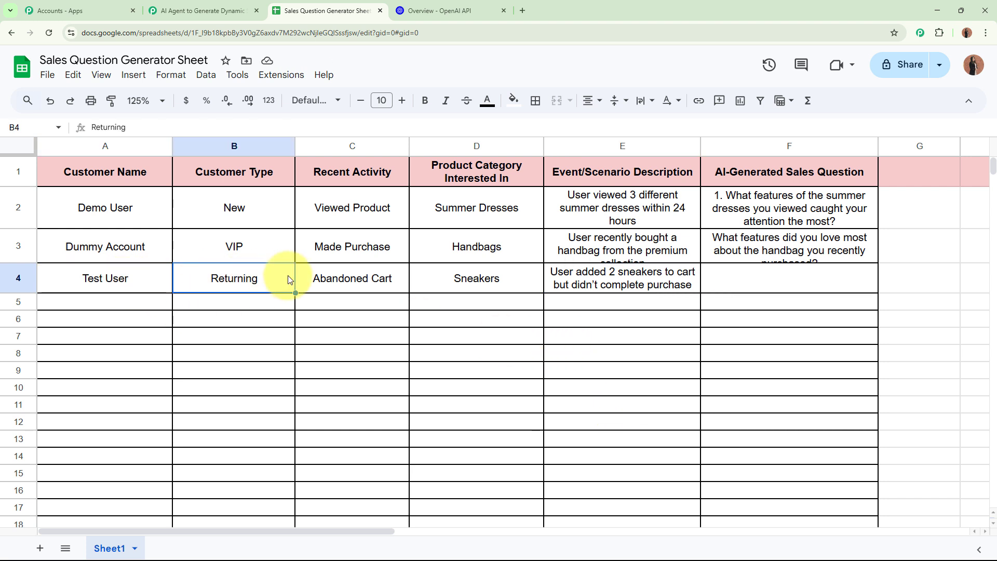
left_click(351, 278)
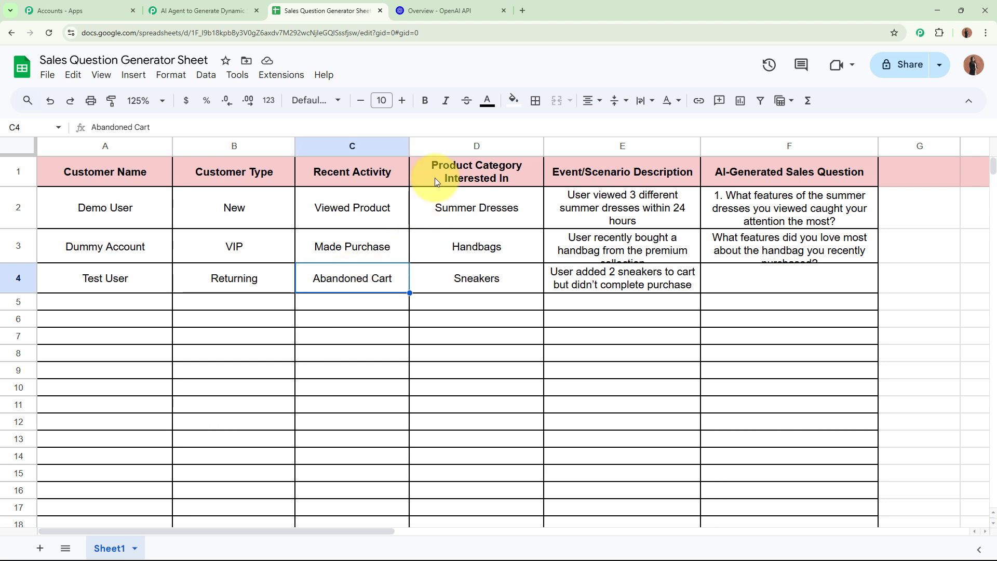
left_click(440, 290)
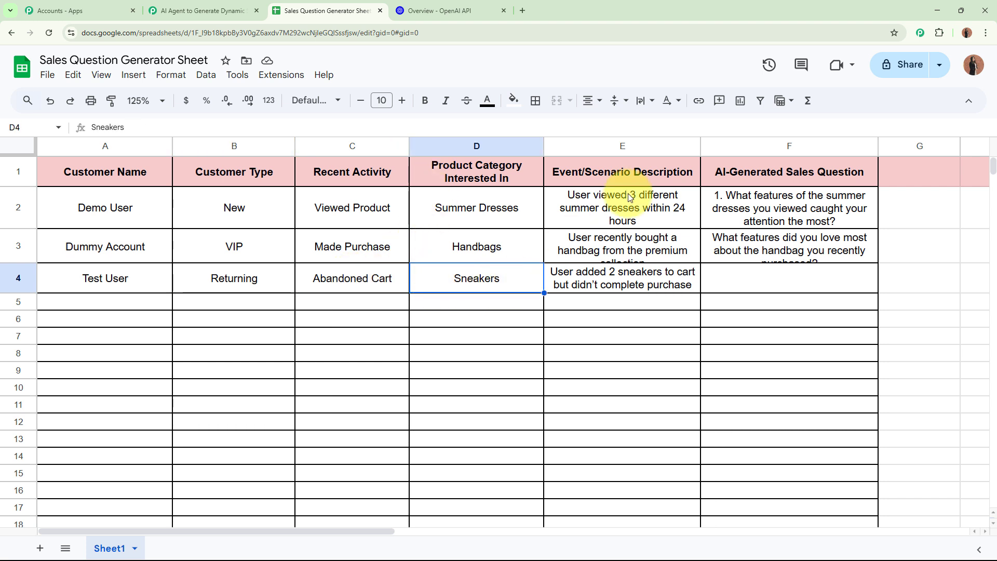
left_click(622, 277)
double_click(622, 277)
left_click_drag(552, 270, 790, 271)
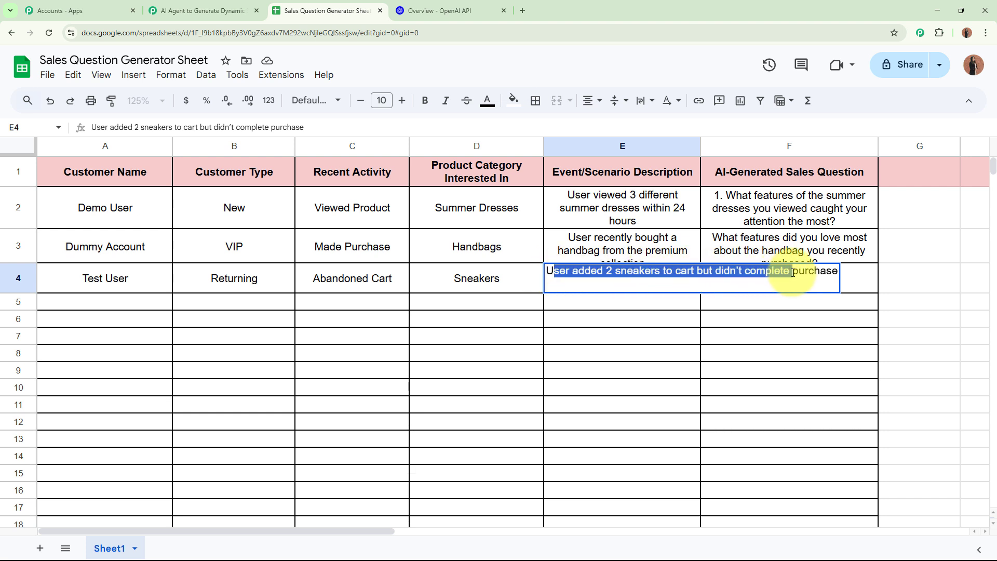
left_click(621, 359)
left_click_drag(78, 265, 613, 312)
left_click(612, 312)
Check the Google Sheets trigger's received response in the Pabbly Connect workflow against the row 4 customer data, and collapse the trigger.
left_click(203, 11)
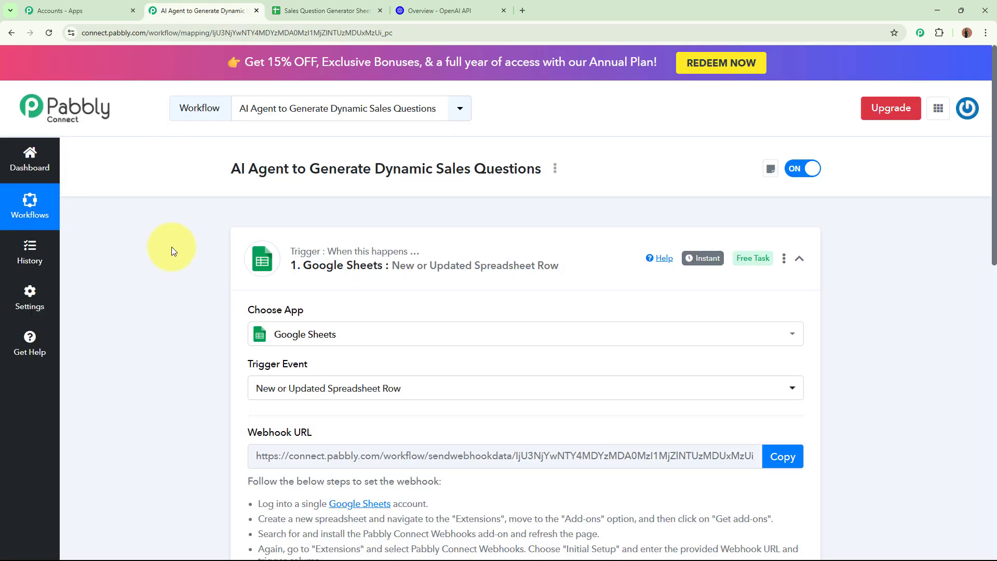
scroll(166, 322, "down", 9)
scroll(164, 318, "down", 5)
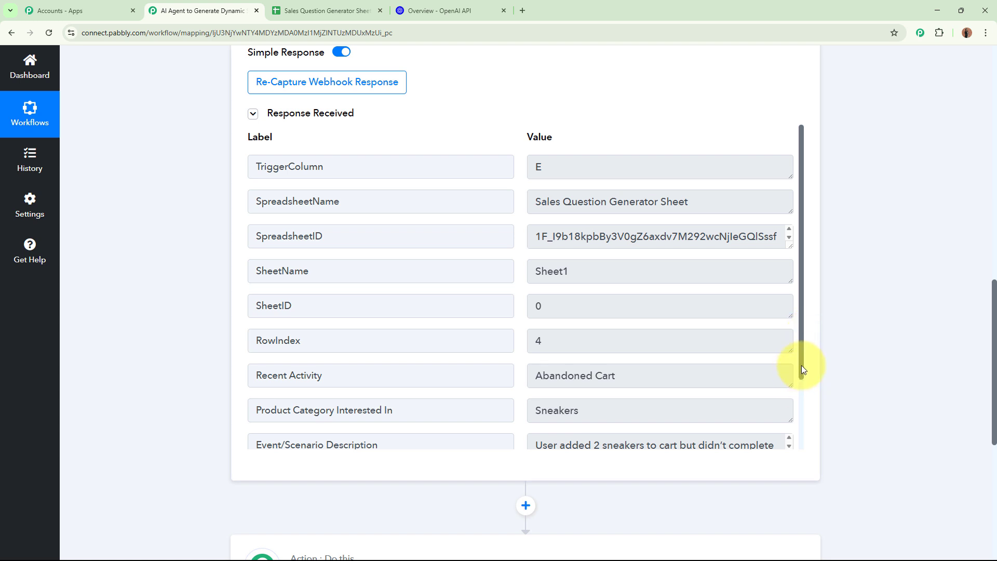
left_click_drag(802, 369, 803, 429)
left_click_drag(644, 287, 477, 285)
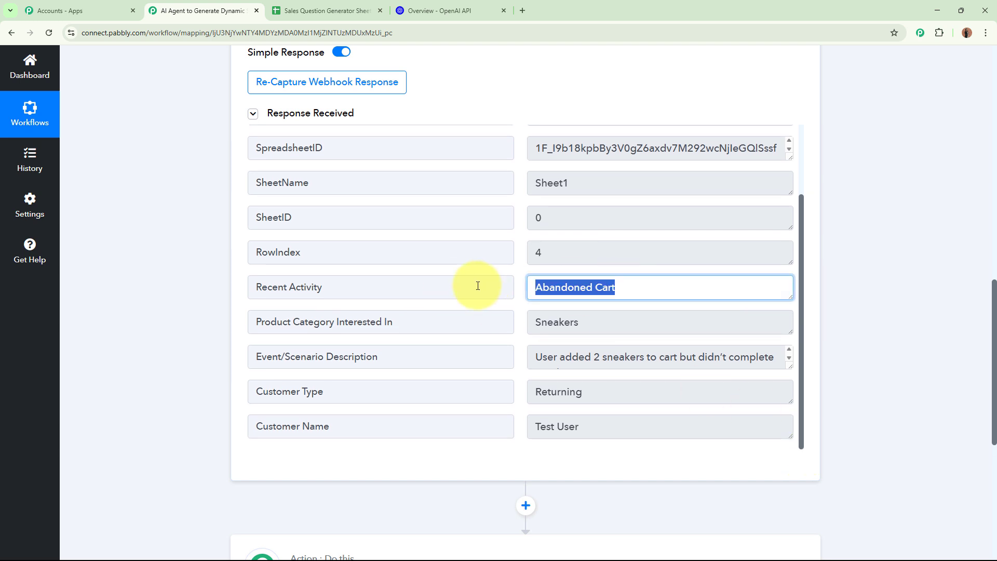
left_click_drag(584, 322, 485, 334)
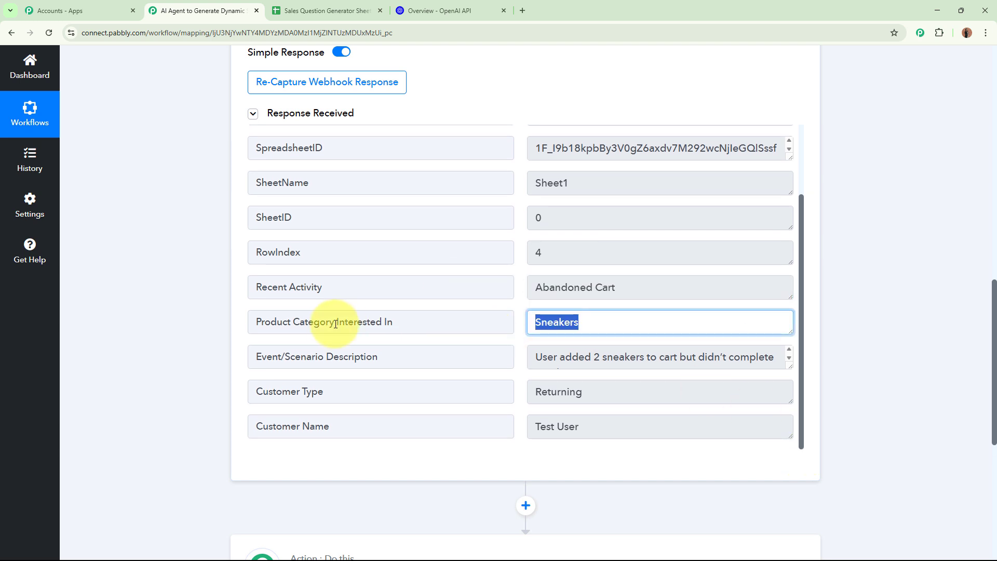
left_click_drag(540, 356, 722, 364)
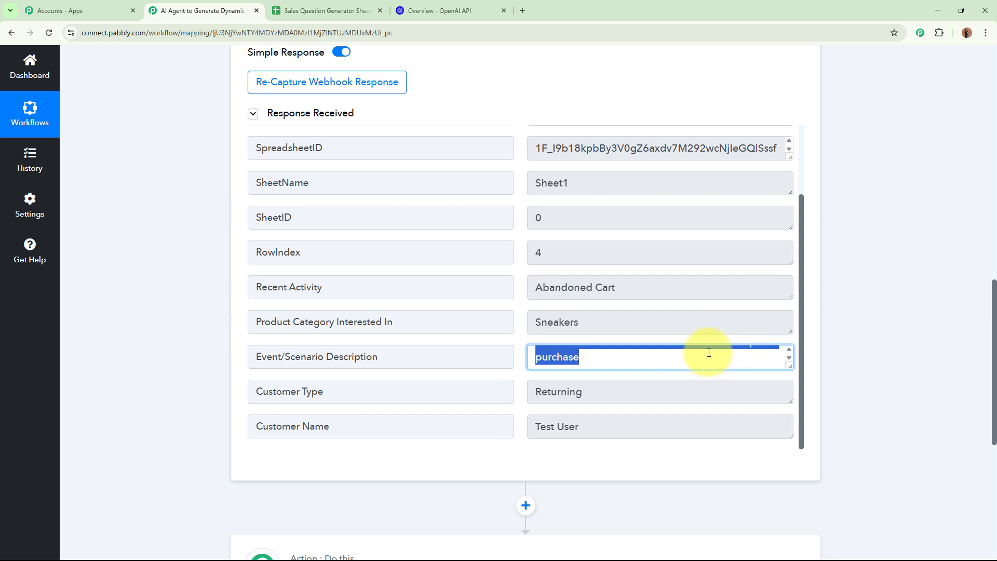
left_click_drag(605, 390, 501, 400)
left_click_drag(597, 427, 507, 428)
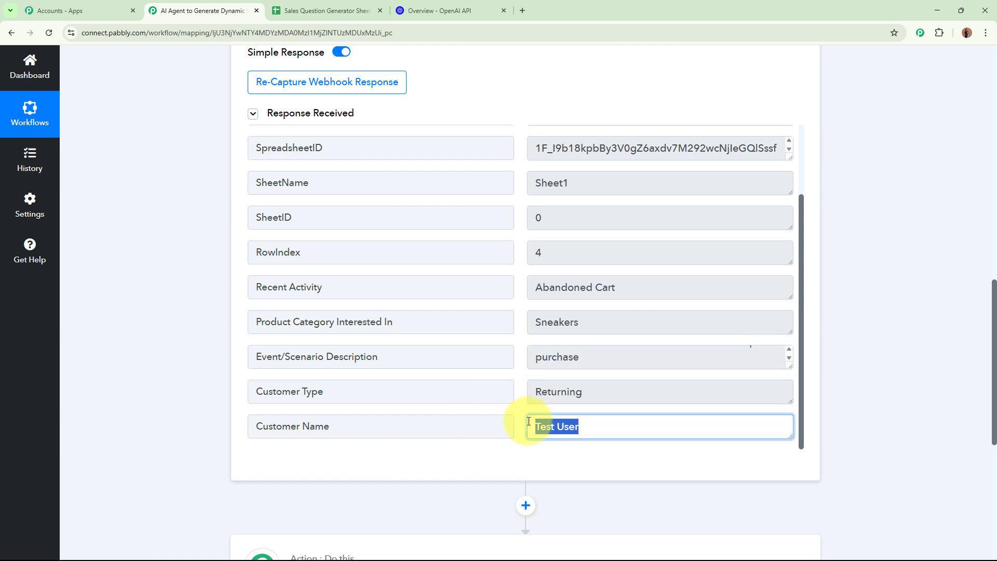
scroll(595, 412, "up", 2)
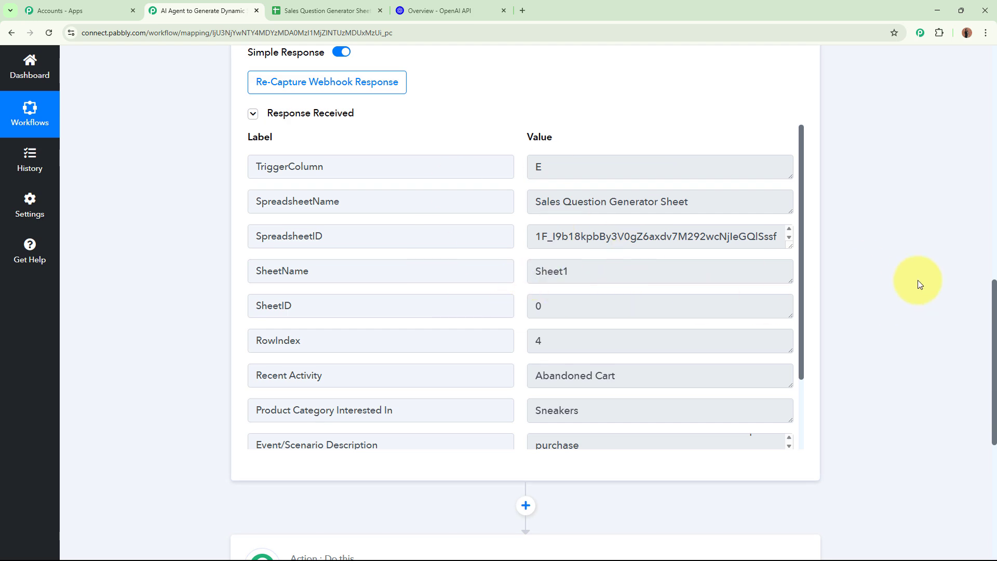
scroll(945, 270, "up", 10)
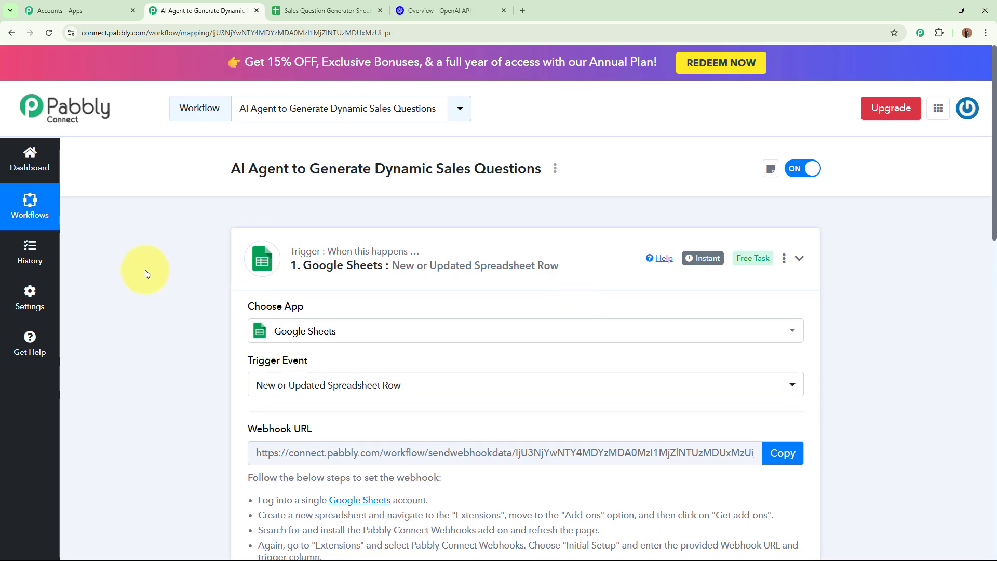
left_click(606, 287)
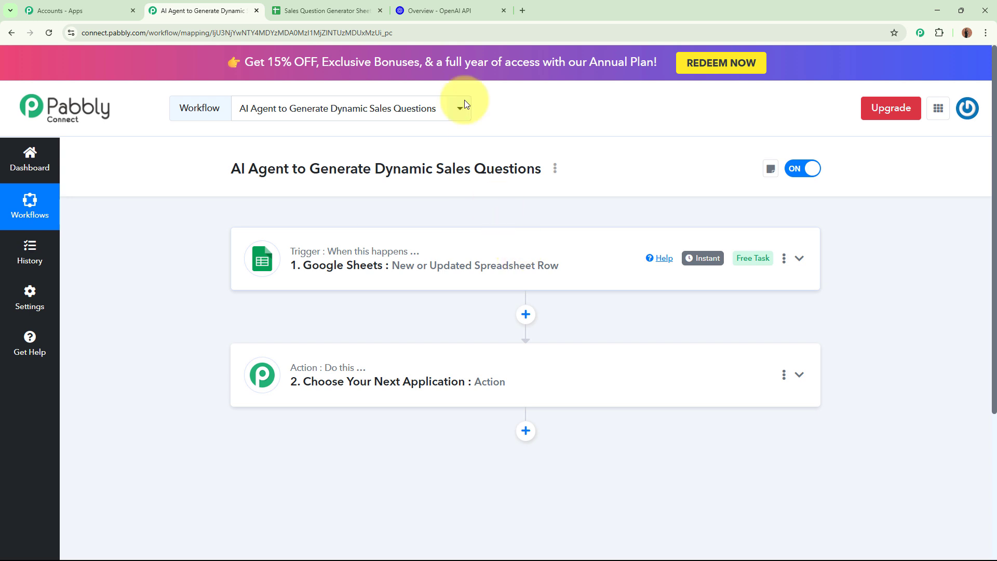
Switch to the OpenAI developer platform and view its overview page.
left_click(457, 11)
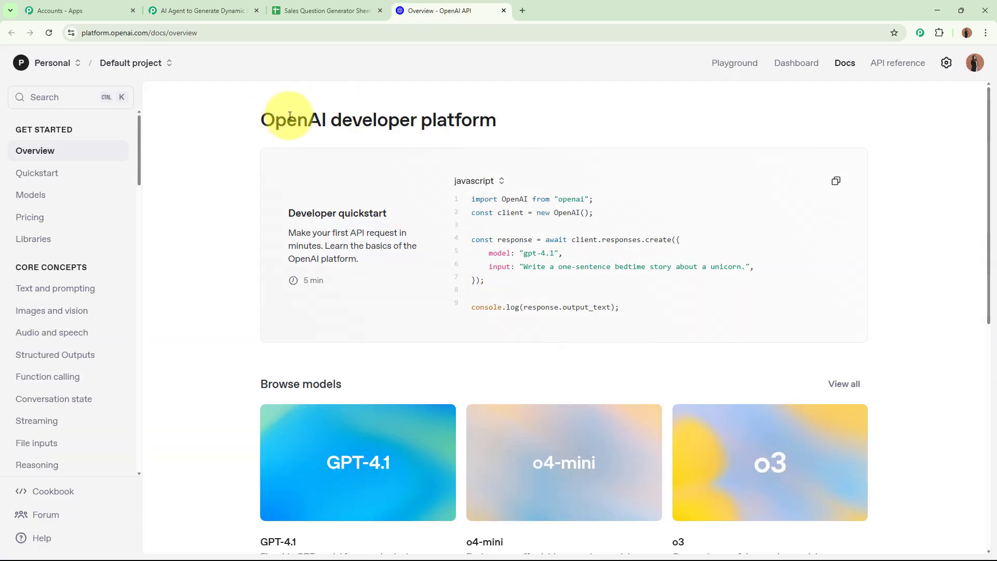
left_click_drag(261, 119, 323, 116)
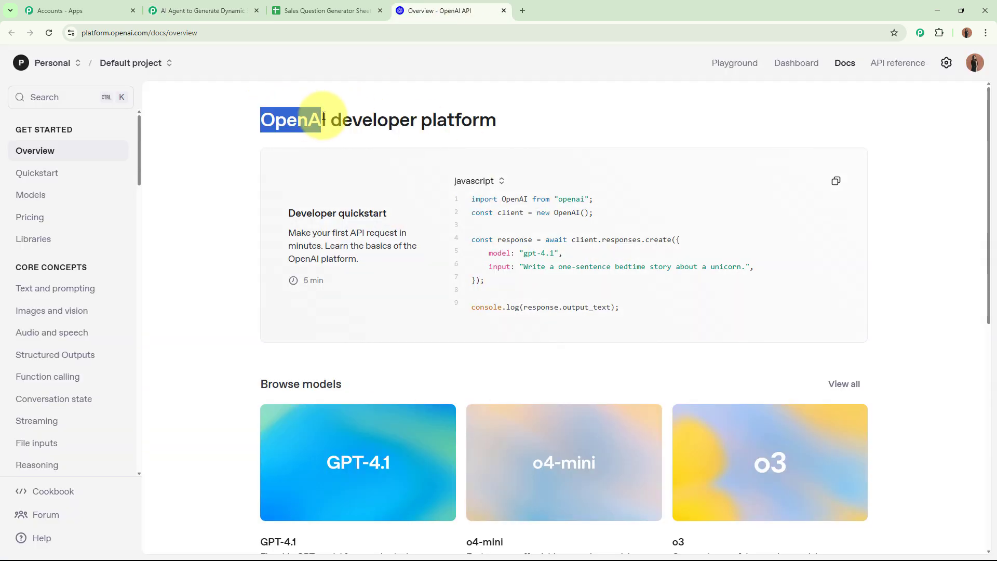
left_click(323, 116)
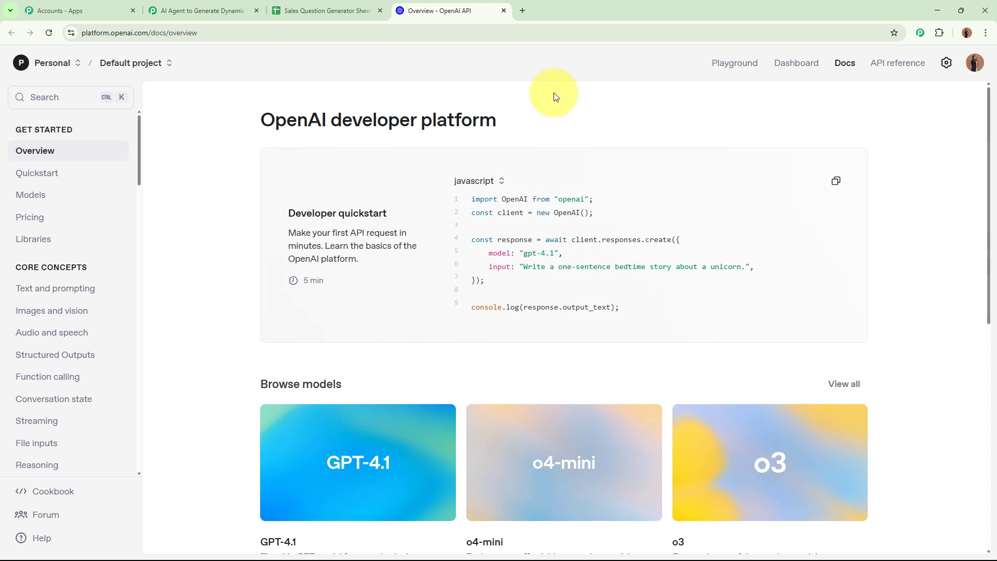
In the Pabbly Connect workflow, set the second step's app to OpenAI (ChatGPT, DALL-E, Whisper) with the ChatGPT action event.
left_click(230, 11)
left_click(607, 382)
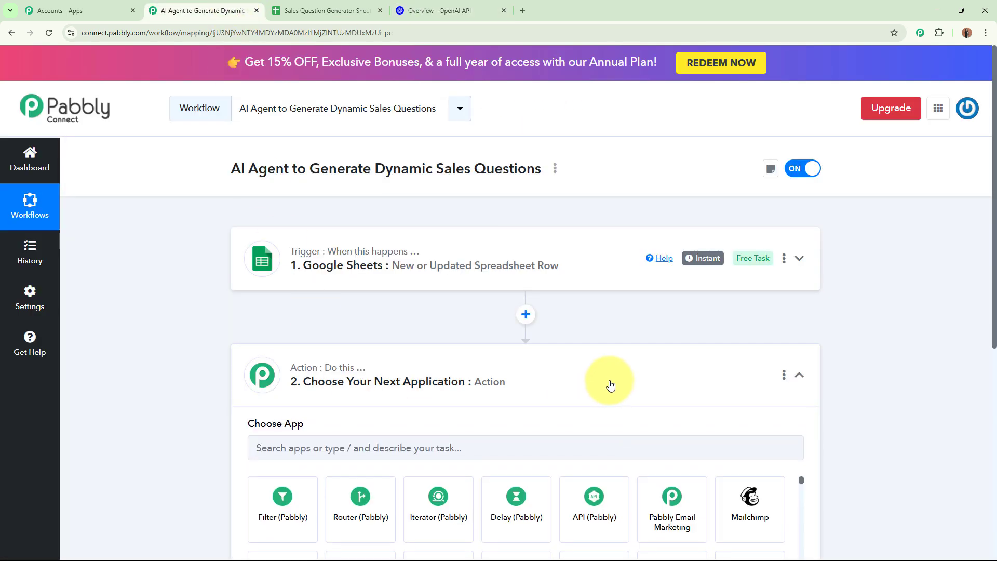
left_click(586, 268)
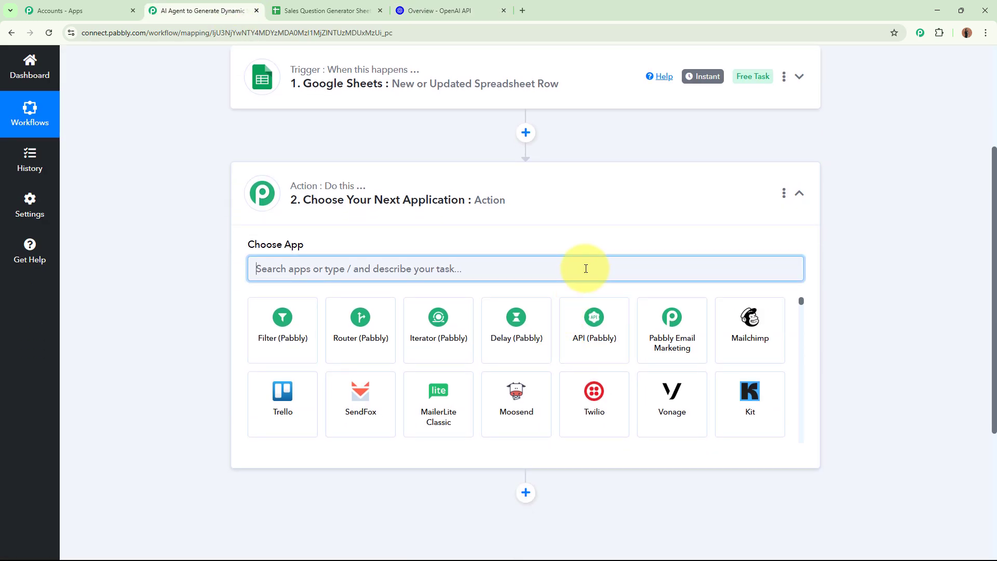
type("OpenAI")
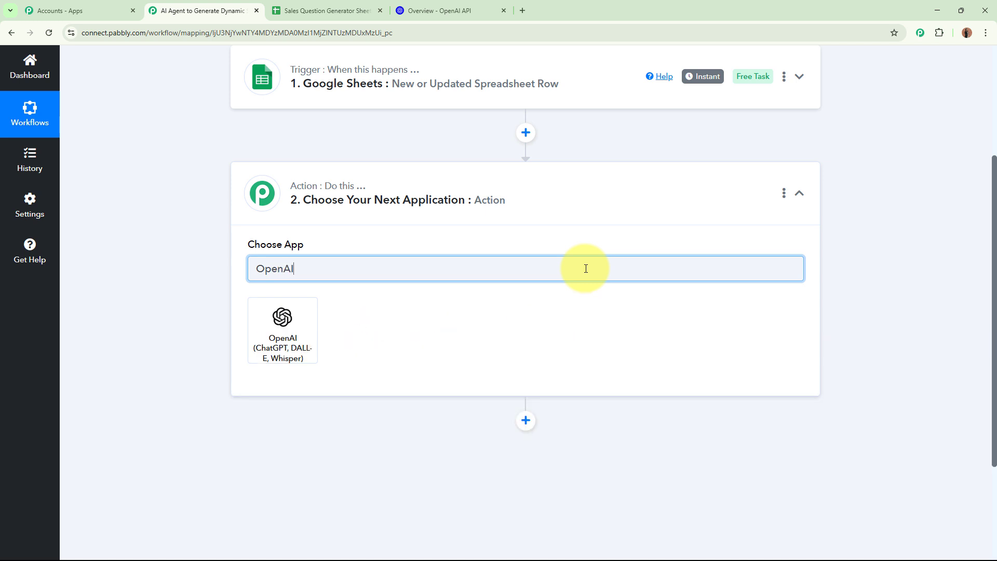
left_click(273, 354)
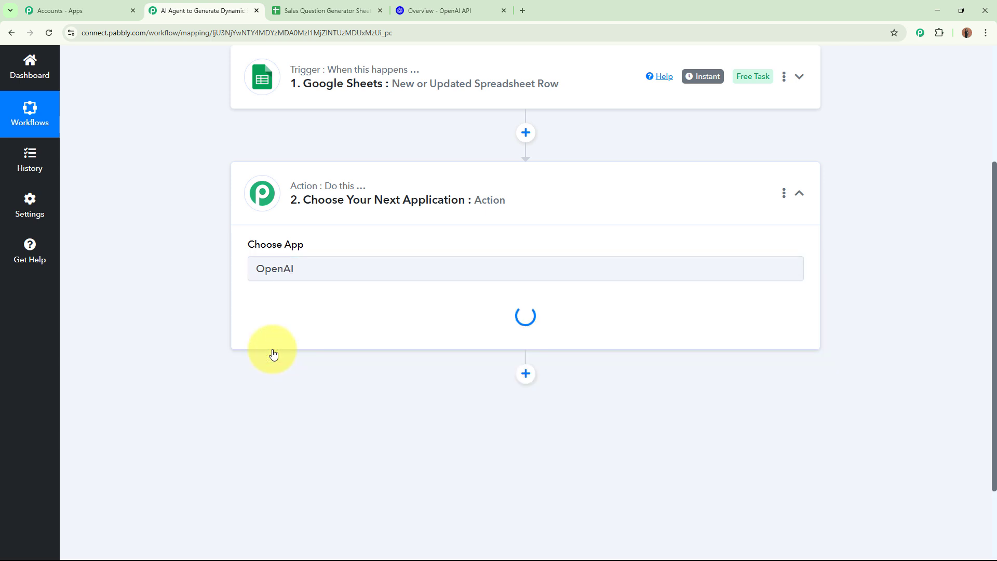
left_click(296, 326)
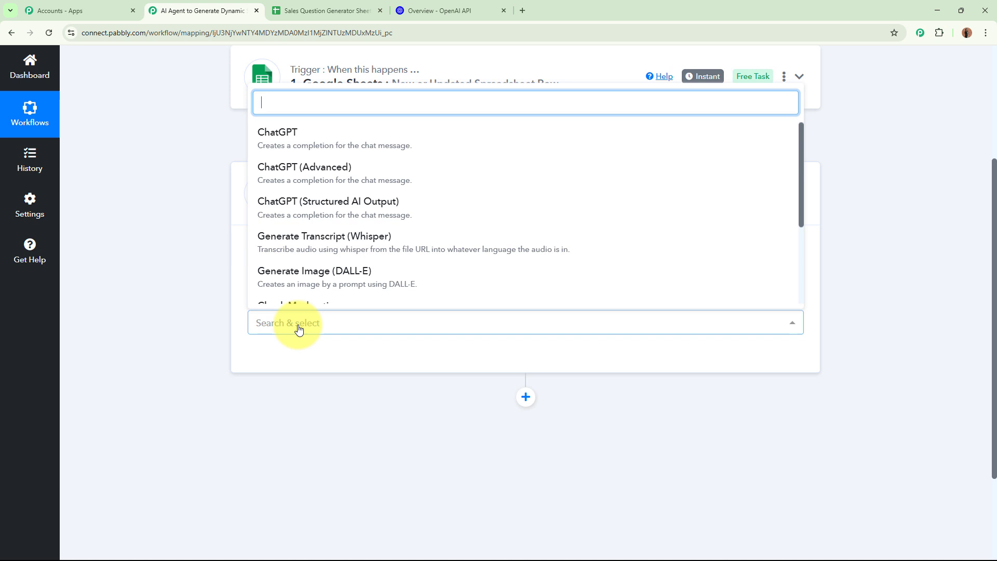
left_click(396, 151)
Start adding a new OpenAI connection for the ChatGPT action and open the linked OpenAI API Keys page.
left_click(264, 351)
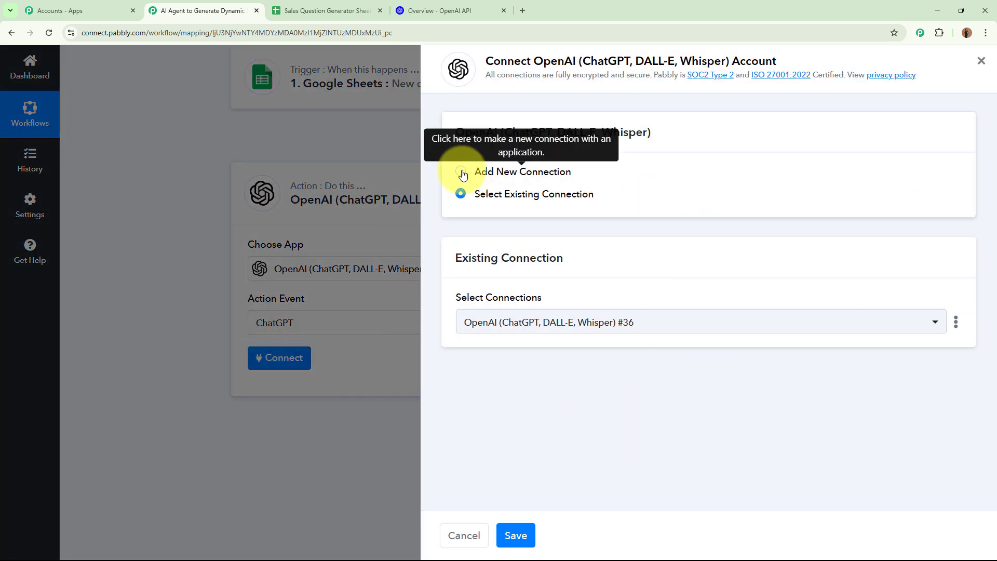
left_click(516, 173)
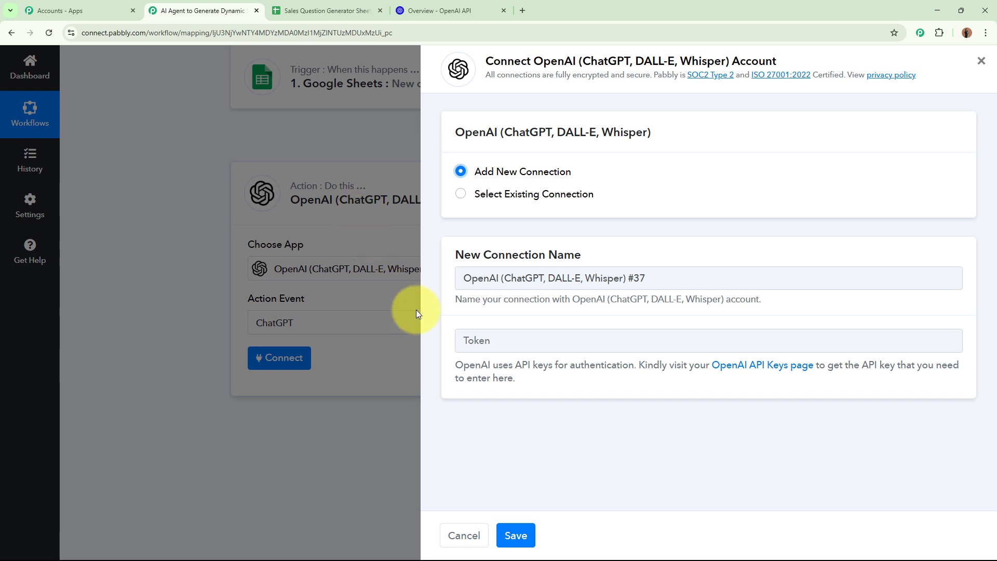
left_click(786, 366)
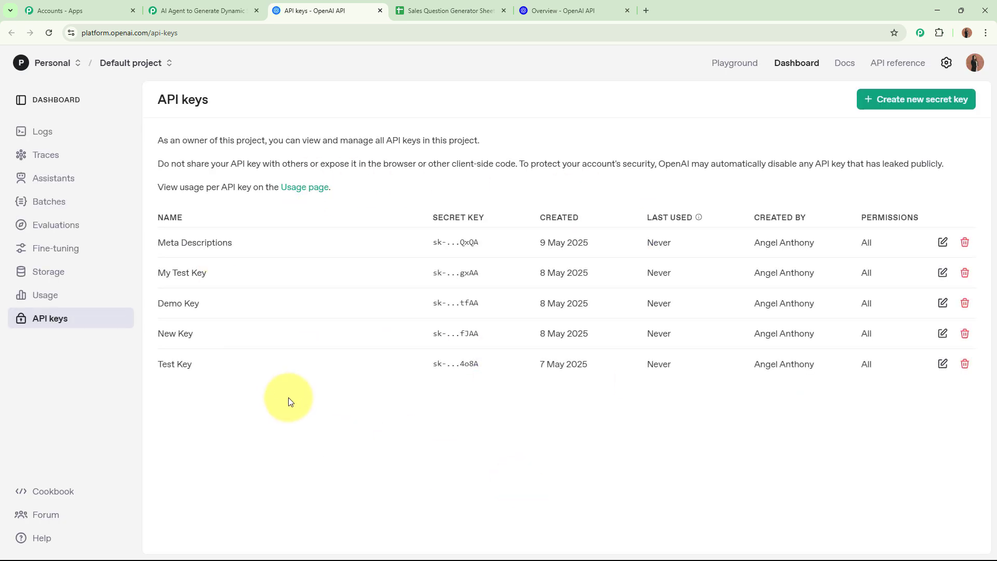
Create a secret key named Generate Questions in the Default project with All permissions, and copy the key.
left_click(964, 98)
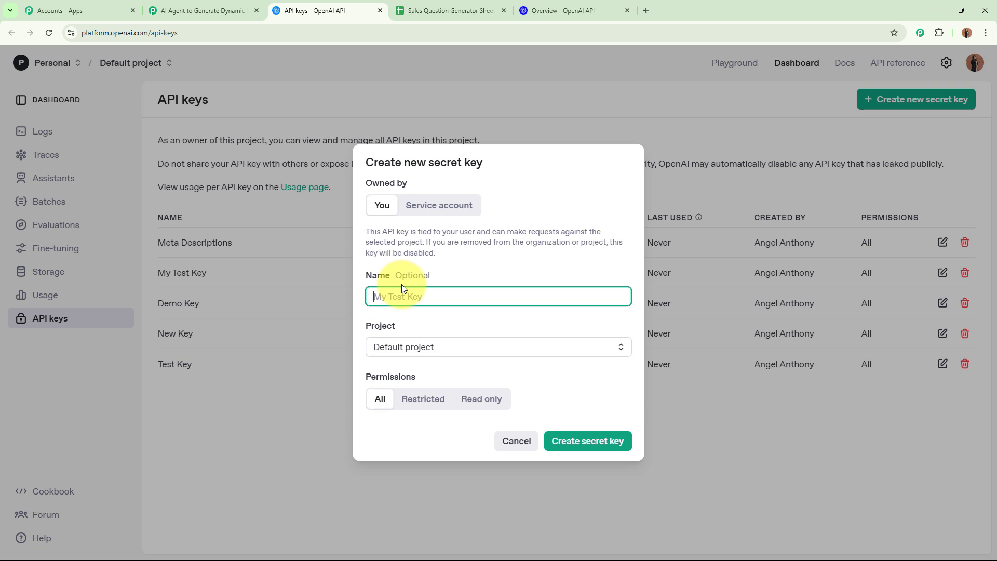
type("g")
key("BackSpace")
type("Generate Questions")
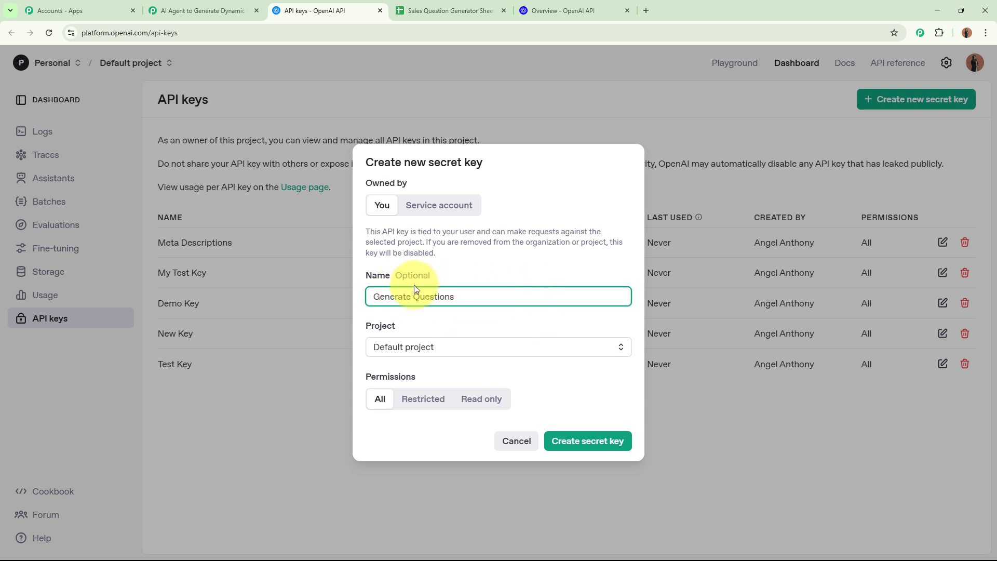
left_click(384, 347)
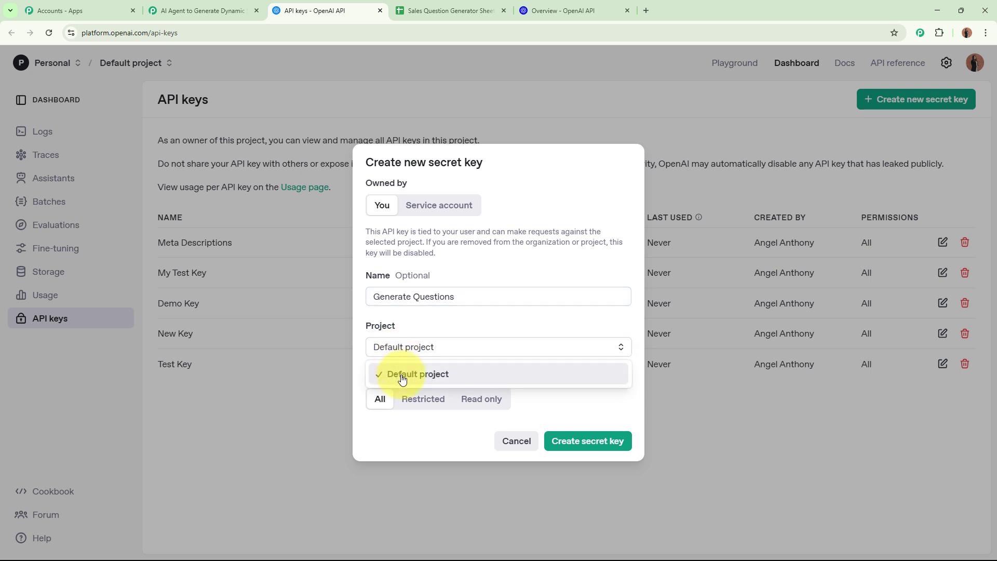
left_click(386, 353)
left_click(380, 401)
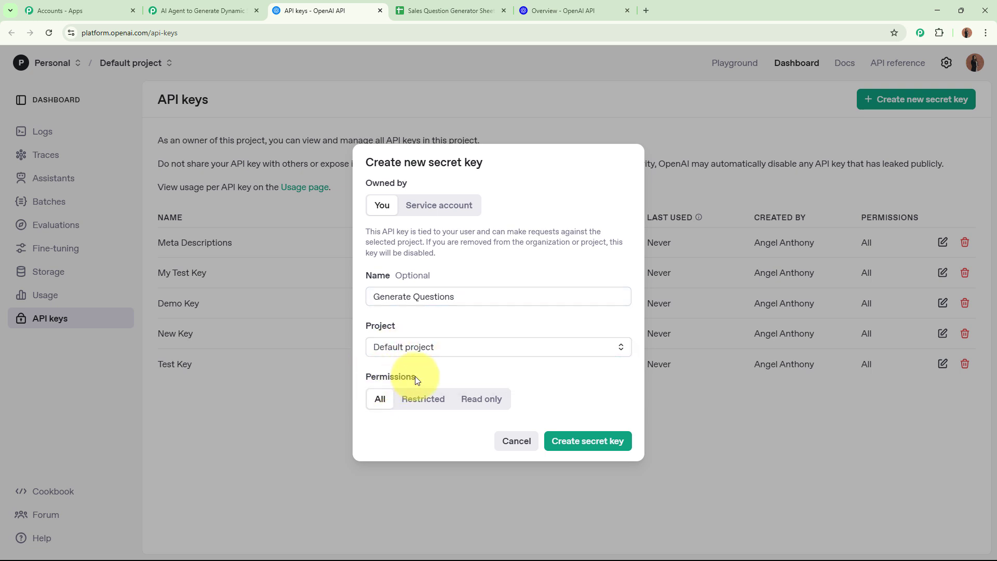
left_click(617, 448)
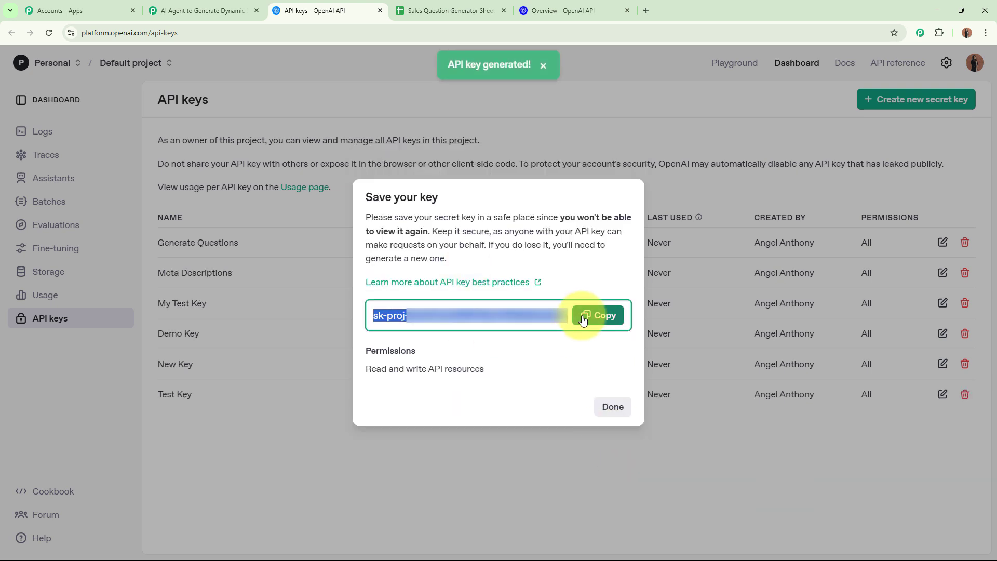
left_click(607, 314)
Back in the Pabbly Connect workflow, paste the OpenAI API key into the Token field and save the new connection.
left_click(203, 11)
left_click(467, 341)
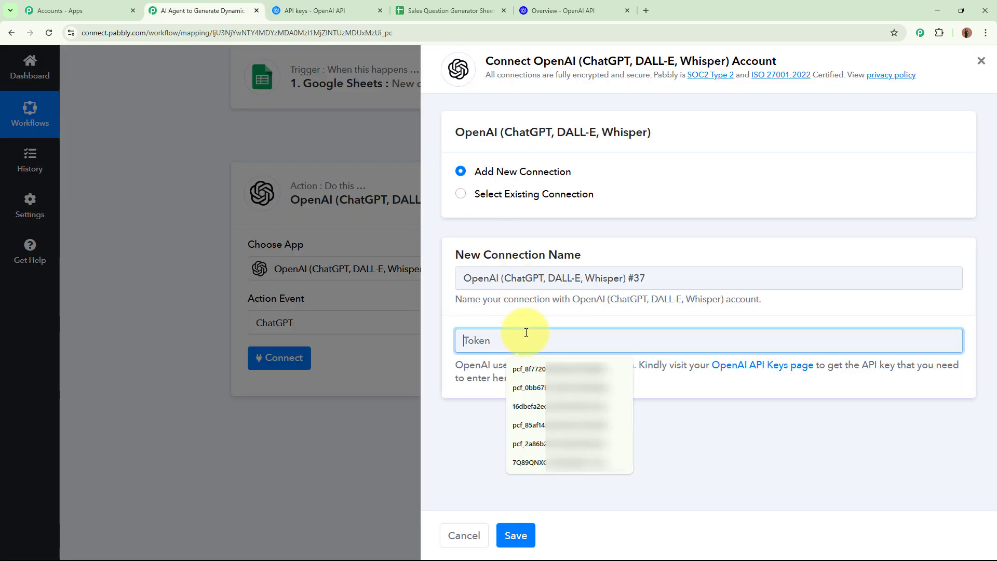
key("ctrl+v")
left_click(514, 536)
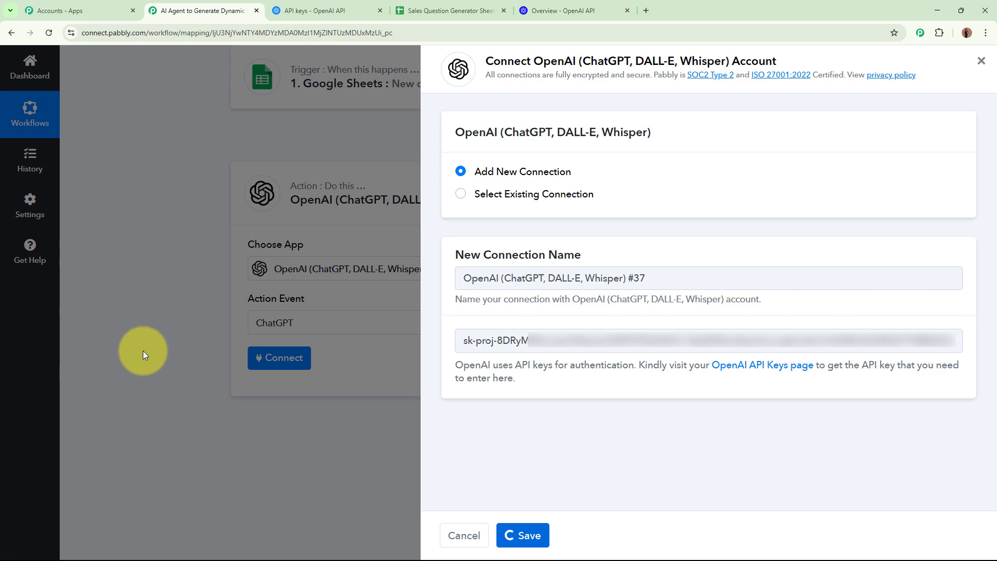
Set the ChatGPT action's AI model to gpt-4o-mini and view the list of available models again.
scroll(137, 261, "down", 3)
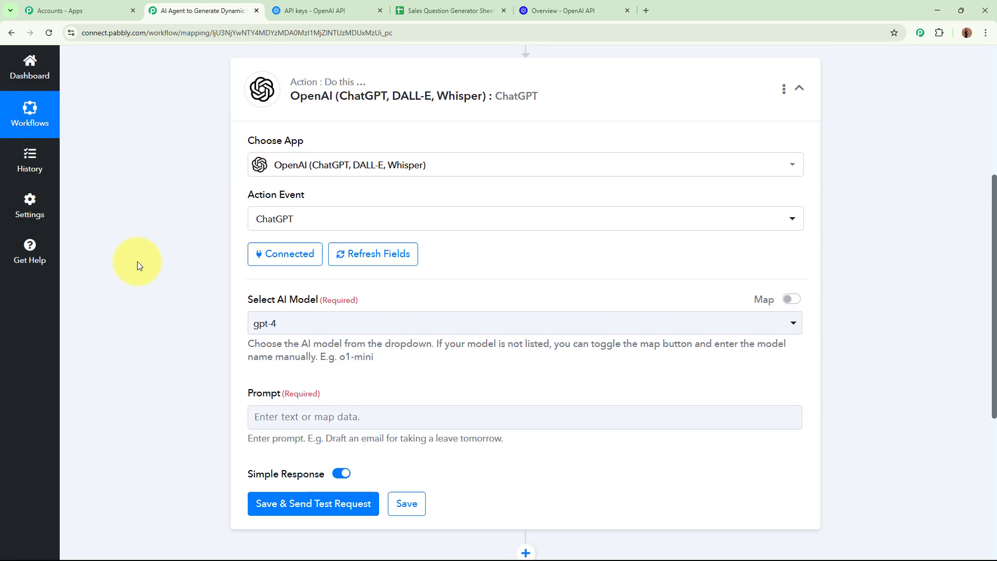
left_click_drag(233, 257, 151, 265)
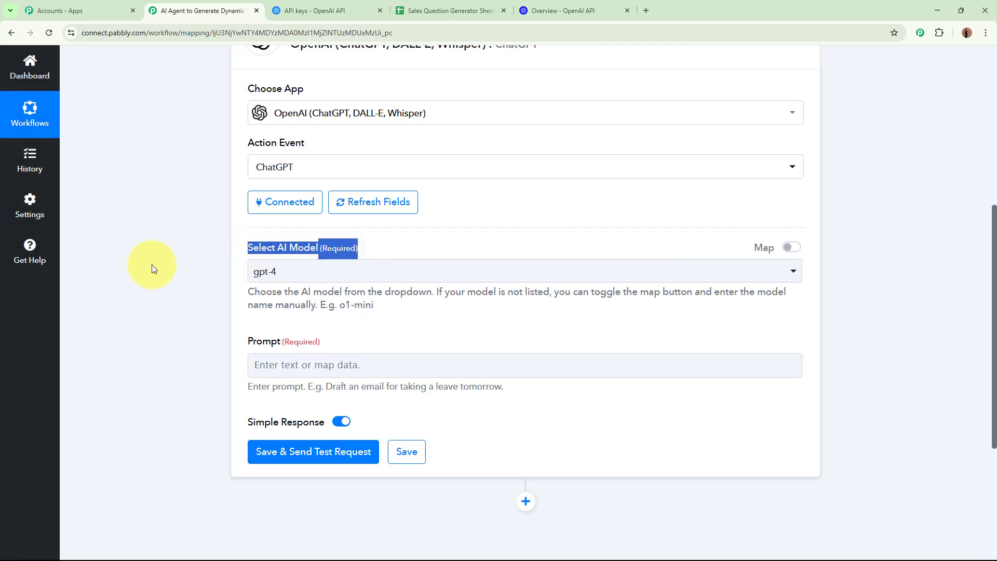
left_click(129, 272)
scroll(278, 198, "down", 2)
left_click(338, 173)
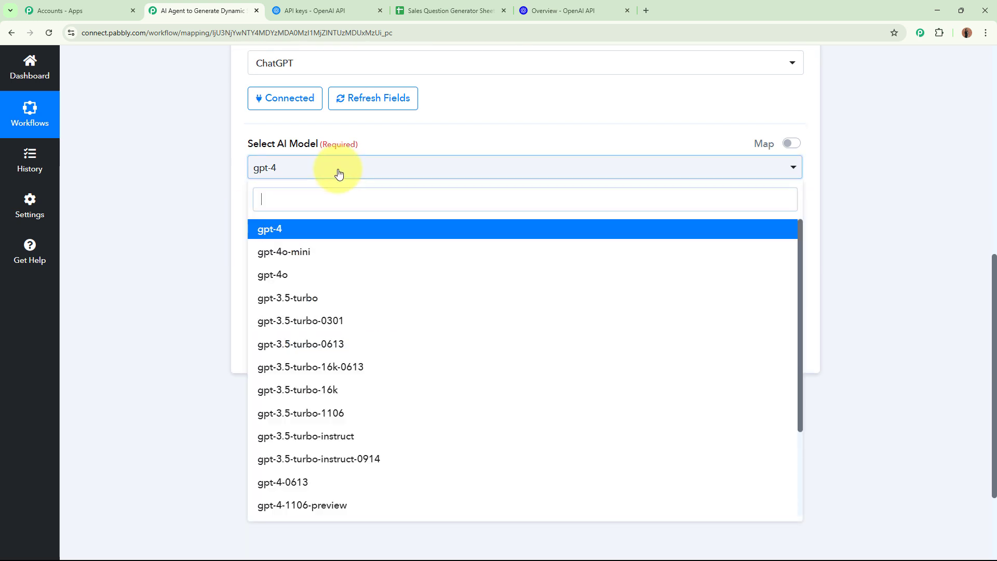
left_click(318, 251)
left_click(397, 173)
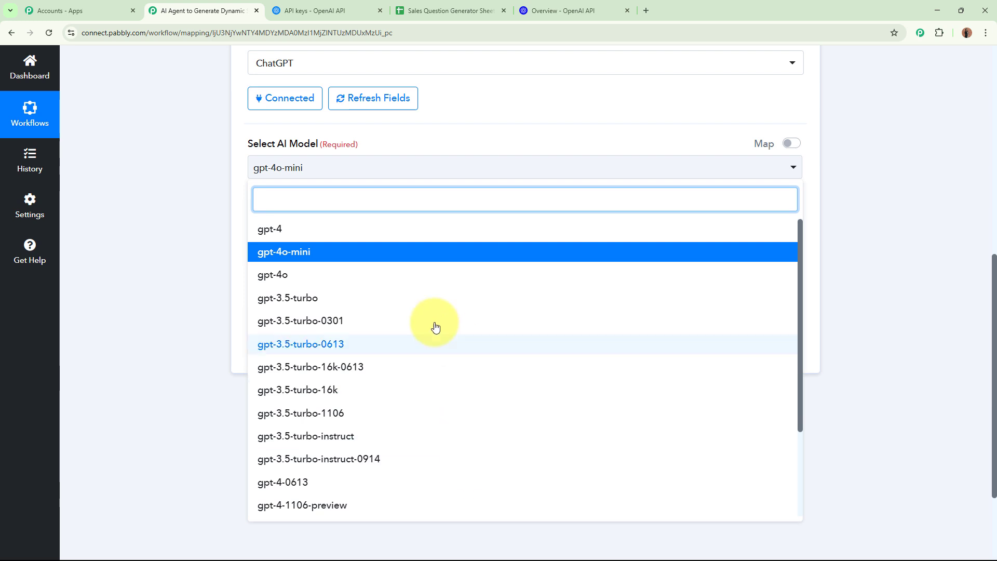
Paste the prompt requesting 5 professional, customer-friendly sales questions, with bracketed placeholders for customer name, type, recent activity, product category and event/scenario description.
left_click(167, 238)
scroll(167, 238, "down", 1)
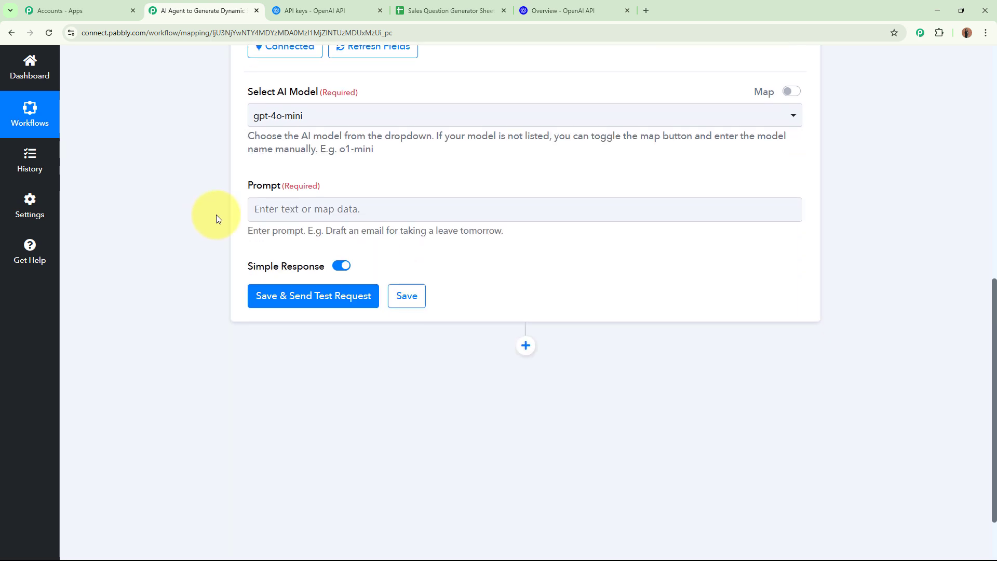
left_click_drag(248, 186, 322, 191)
left_click(177, 240)
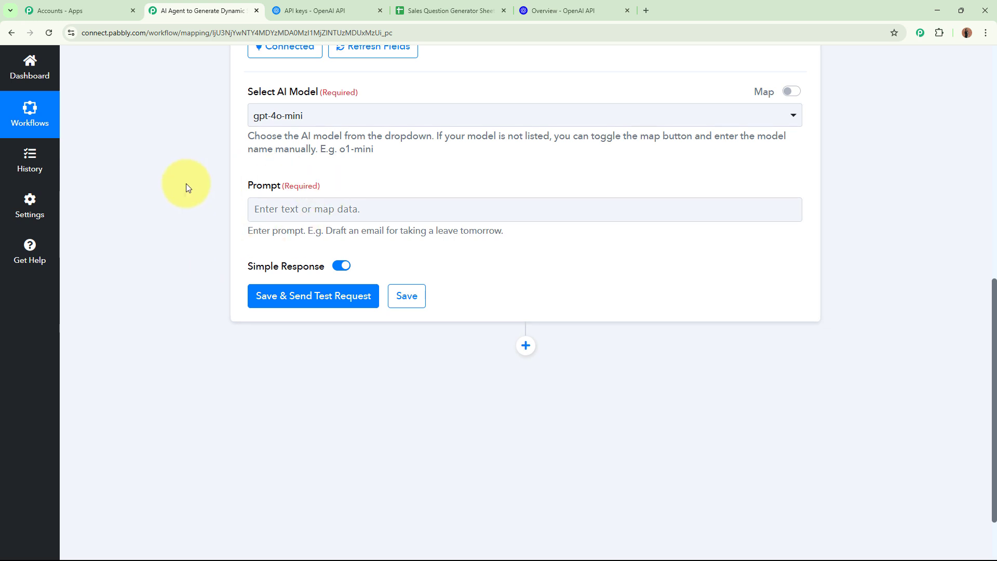
left_click(359, 213)
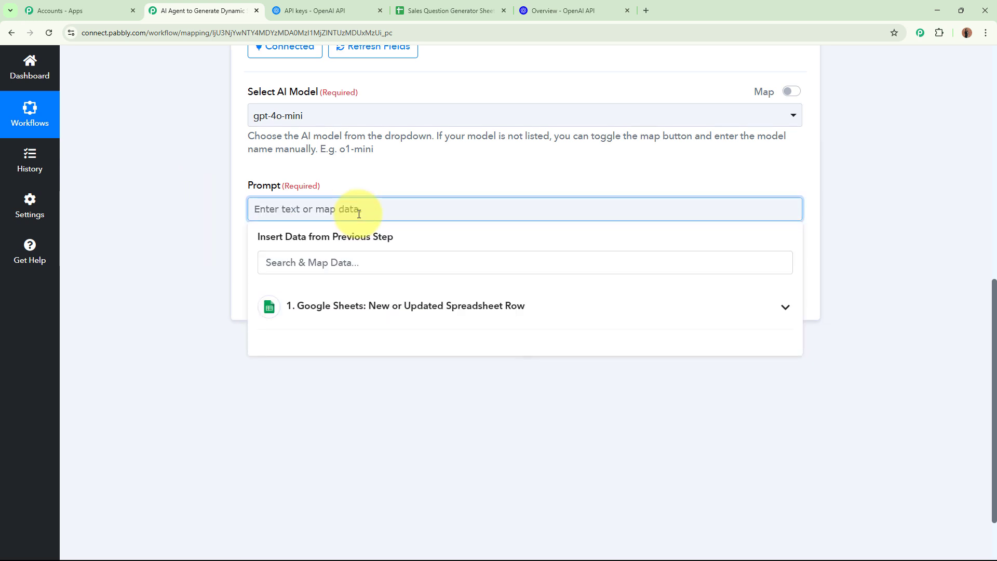
key("ctrl+v")
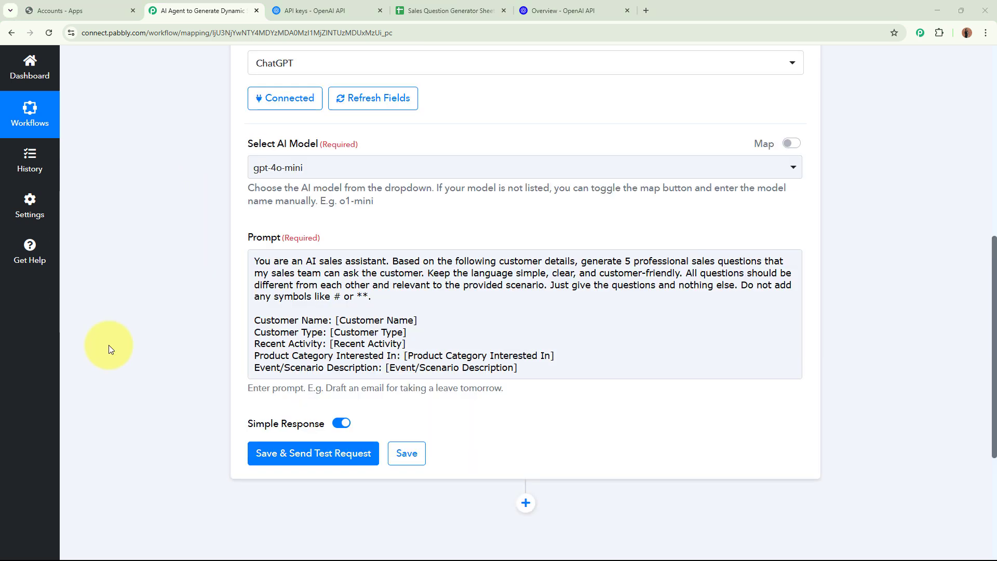
left_click_drag(256, 263, 588, 302)
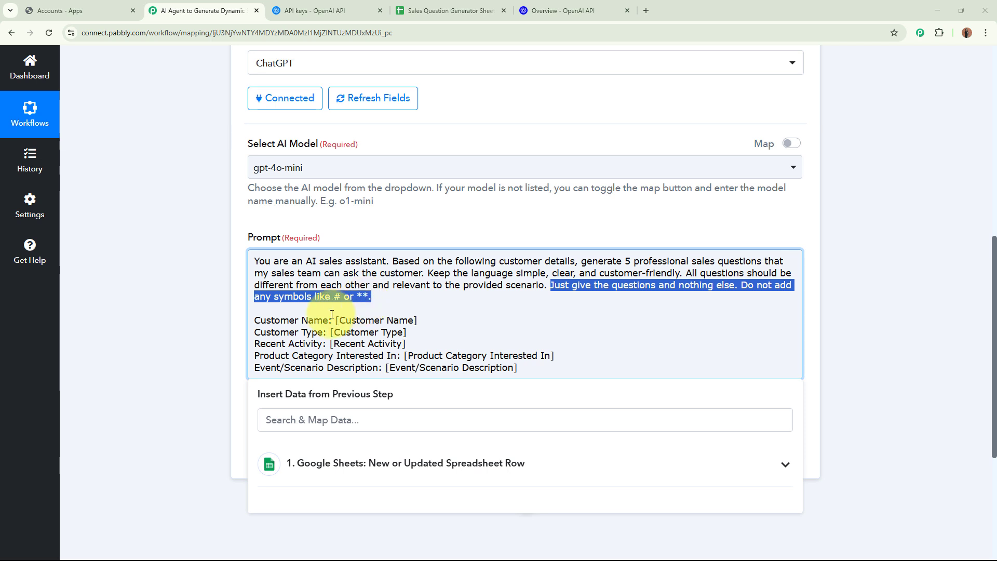
left_click_drag(255, 320, 536, 367)
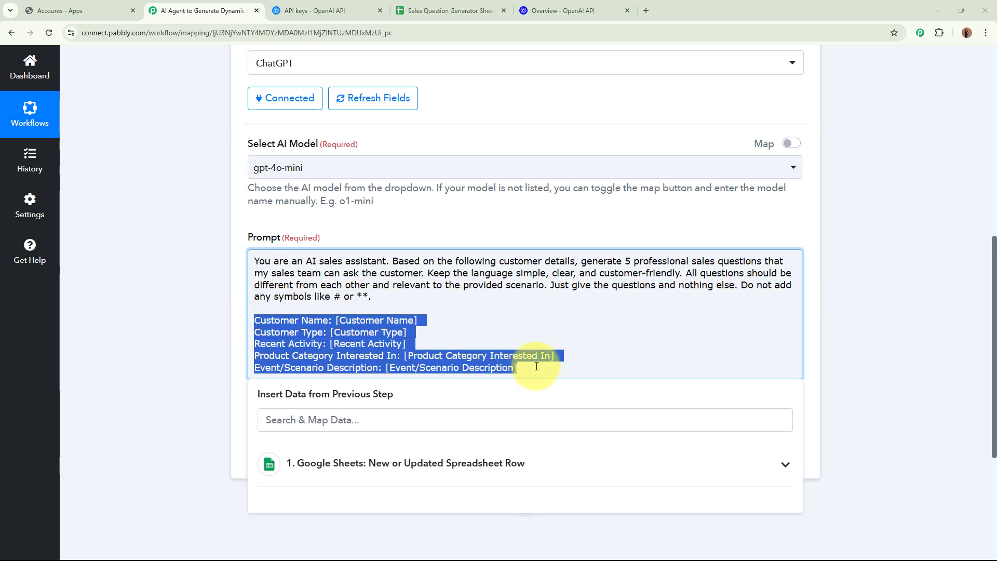
left_click(536, 355)
scroll(343, 264, "down", 1)
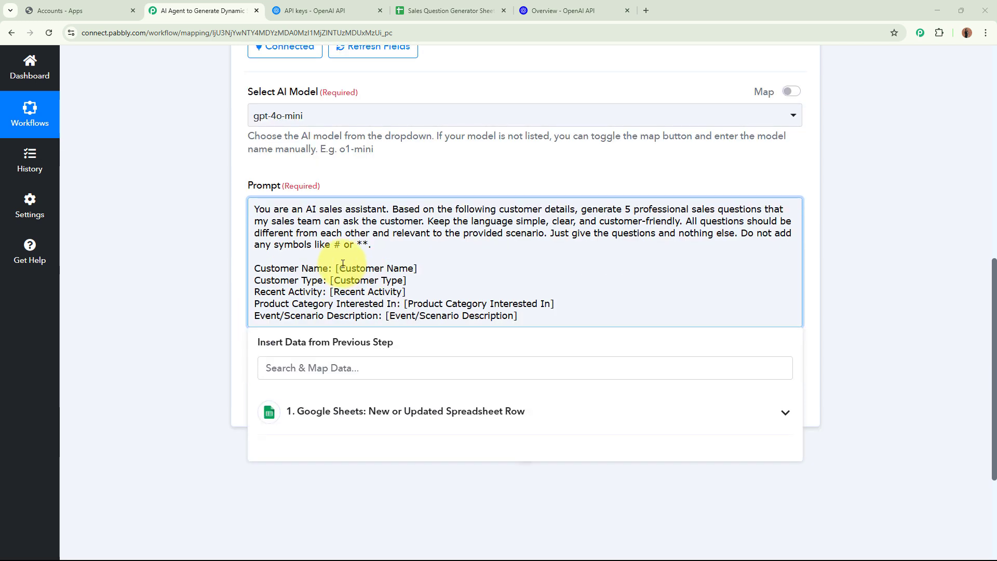
Replace the [Customer Name] placeholder in the prompt with the Customer Name value mapped from the Google Sheets trigger.
left_click_drag(336, 268, 429, 270)
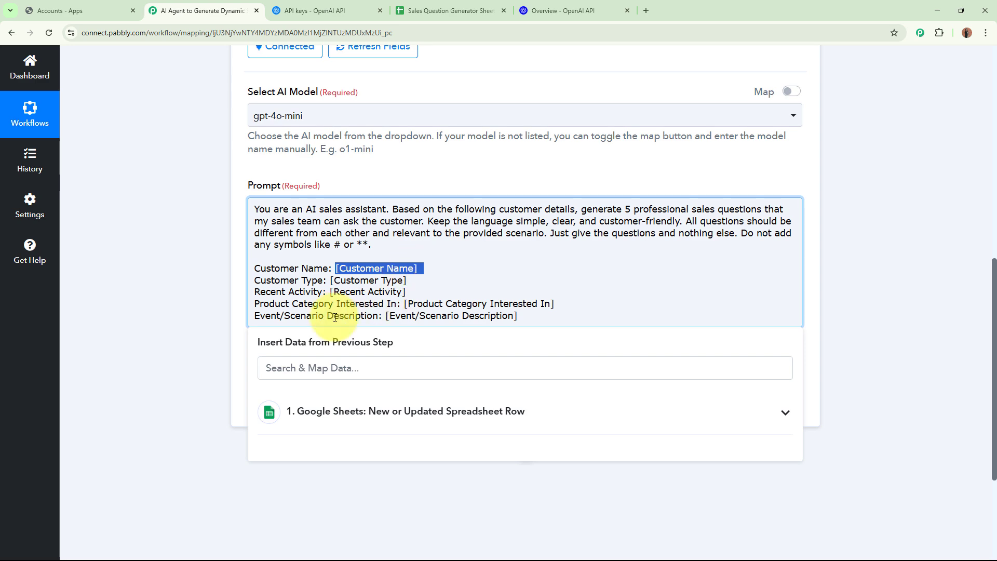
scroll(390, 341, "up", 10)
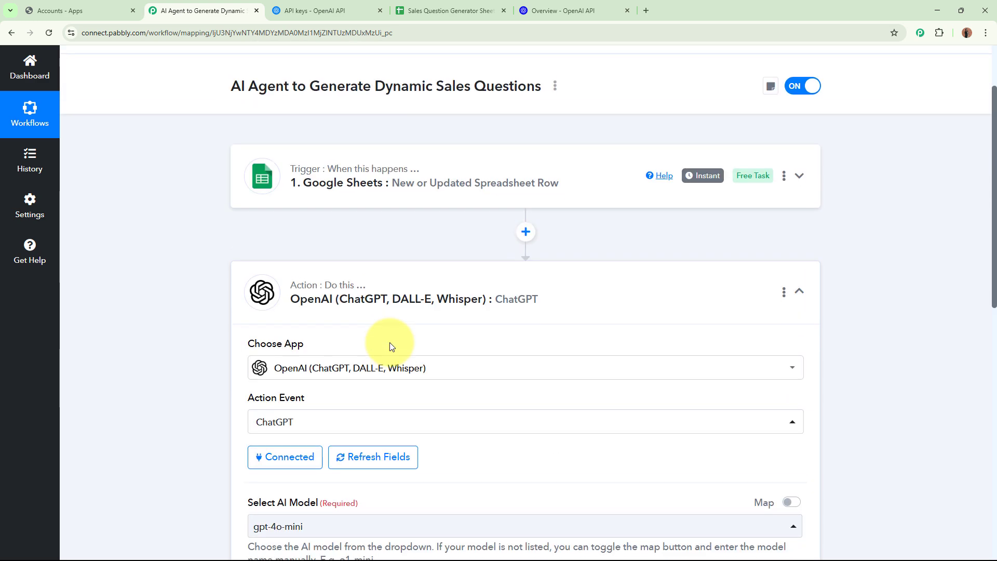
scroll(594, 287, "down", 10)
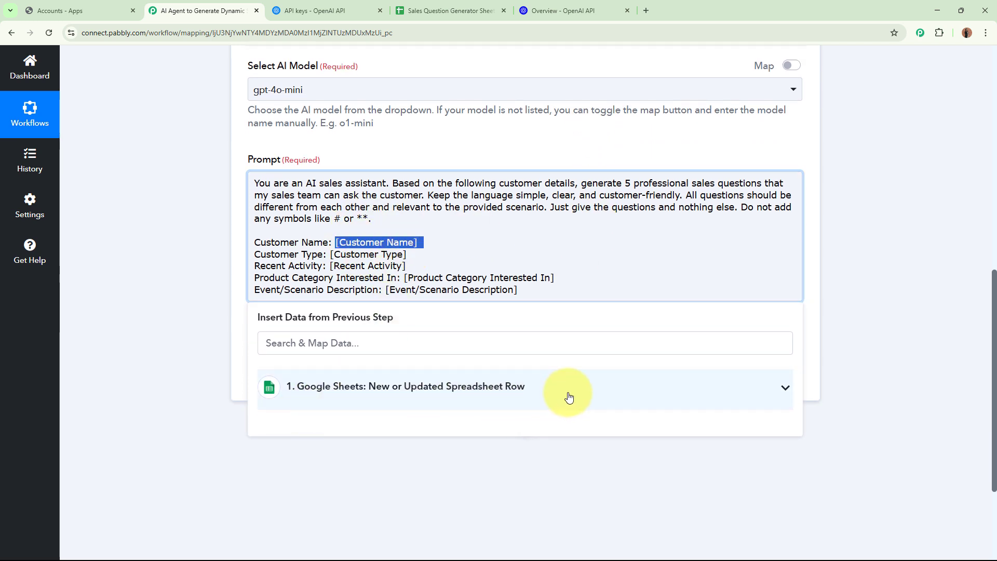
left_click(595, 398)
scroll(102, 348, "down", 3)
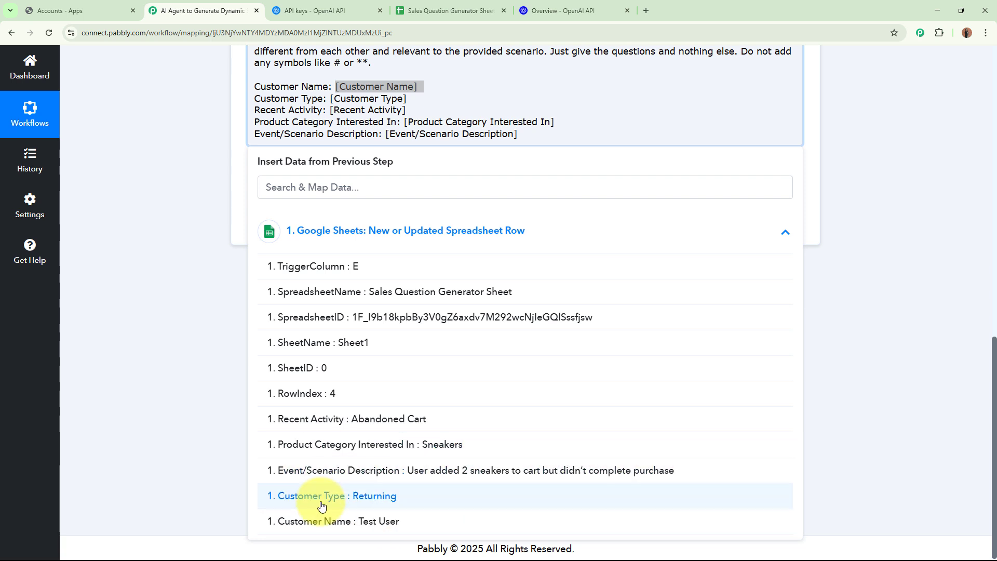
left_click(436, 521)
left_click(159, 294)
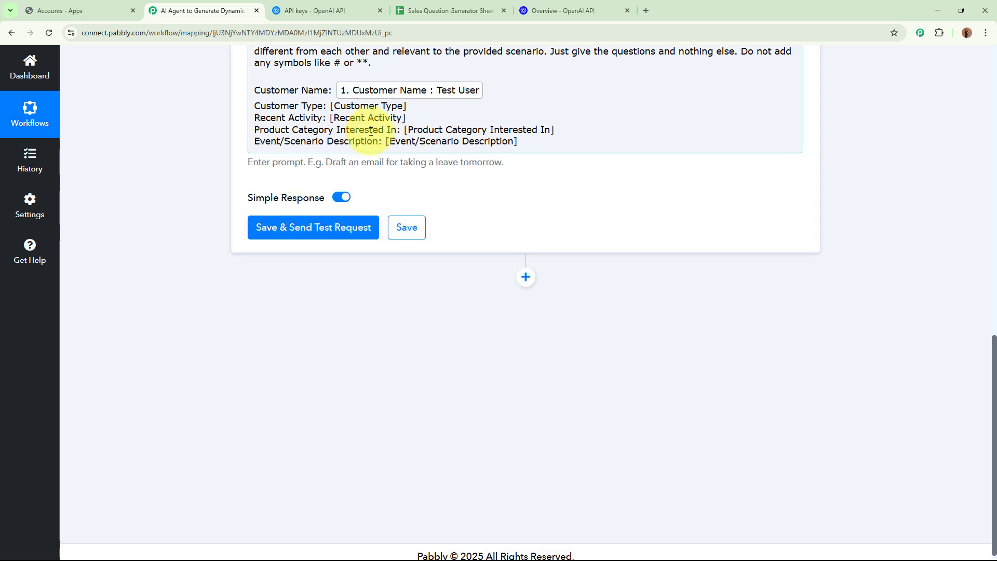
Replace the [Customer Type] placeholder in the prompt with the trigger's mapped Customer Type value.
scroll(357, 128, "up", 3)
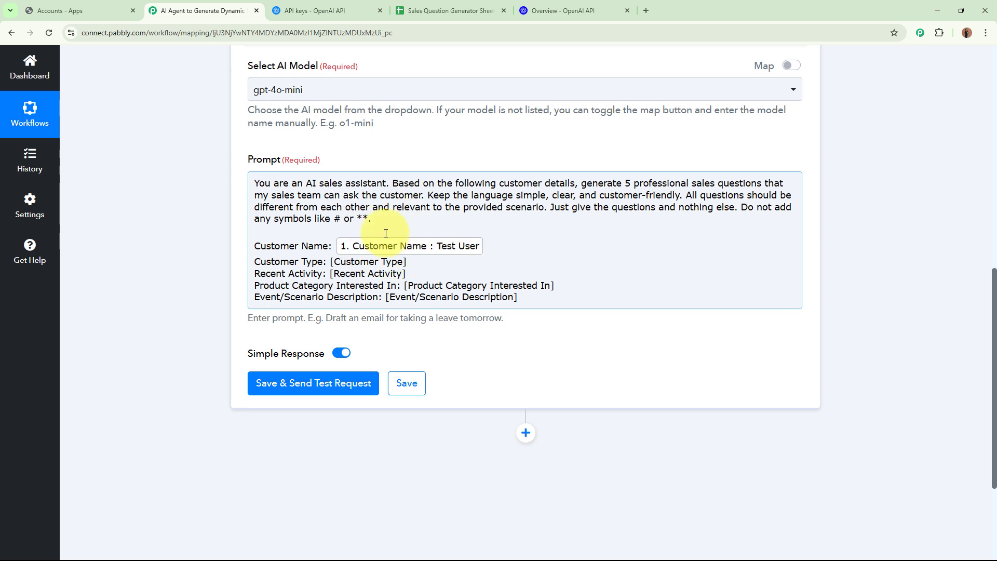
scroll(380, 247, "up", 9)
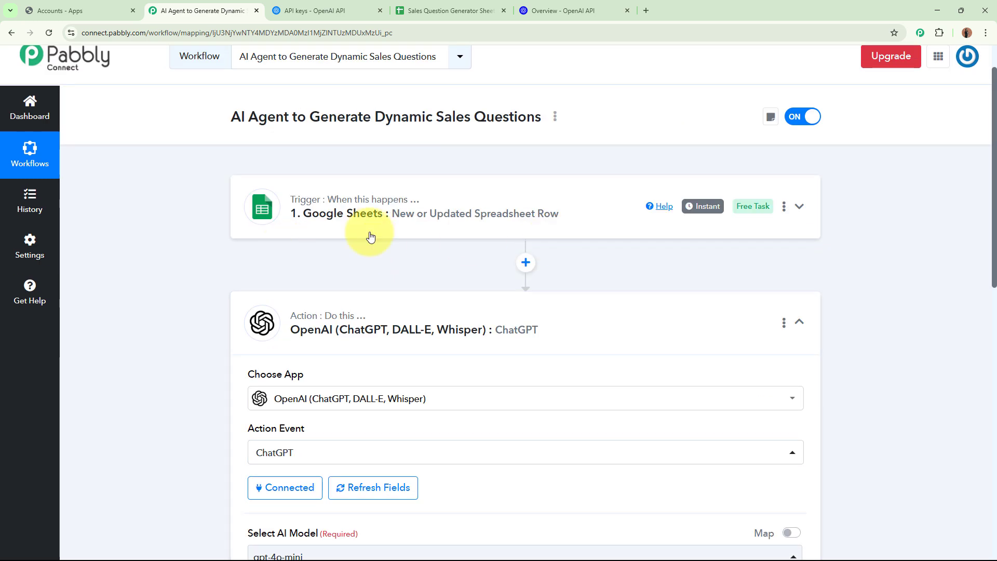
scroll(581, 229, "down", 10)
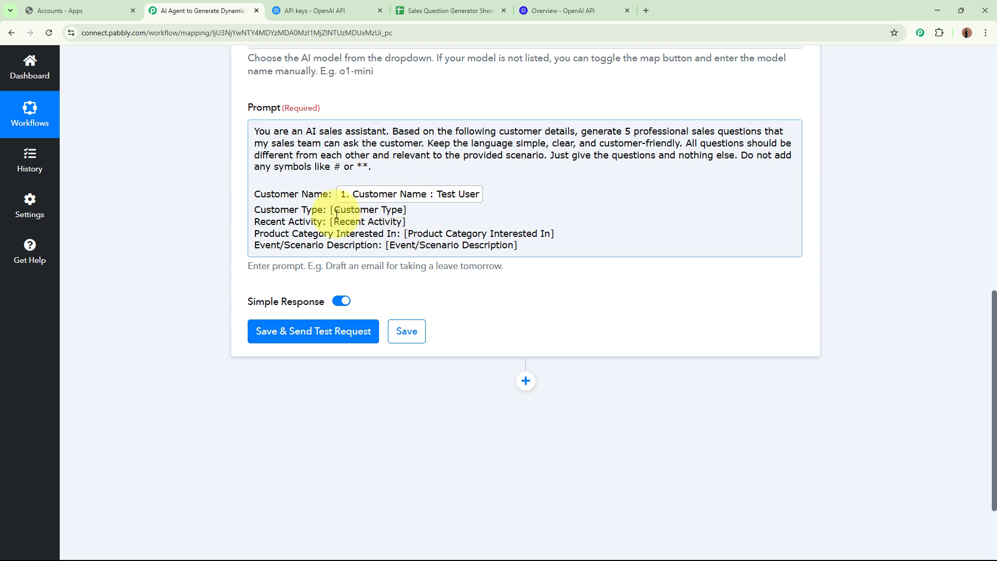
left_click_drag(333, 210, 413, 210)
left_click(426, 337)
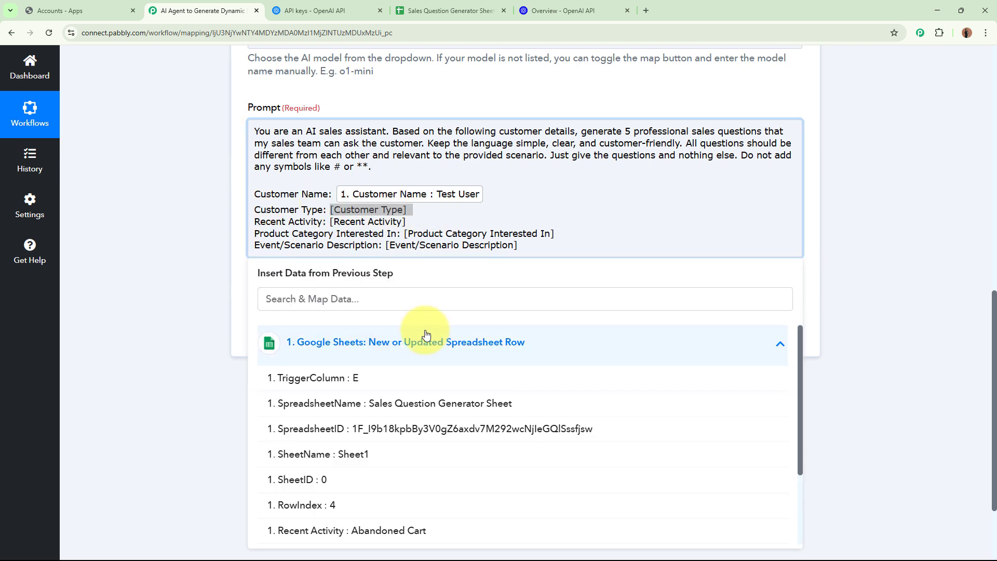
scroll(435, 445, "down", 3)
left_click(334, 508)
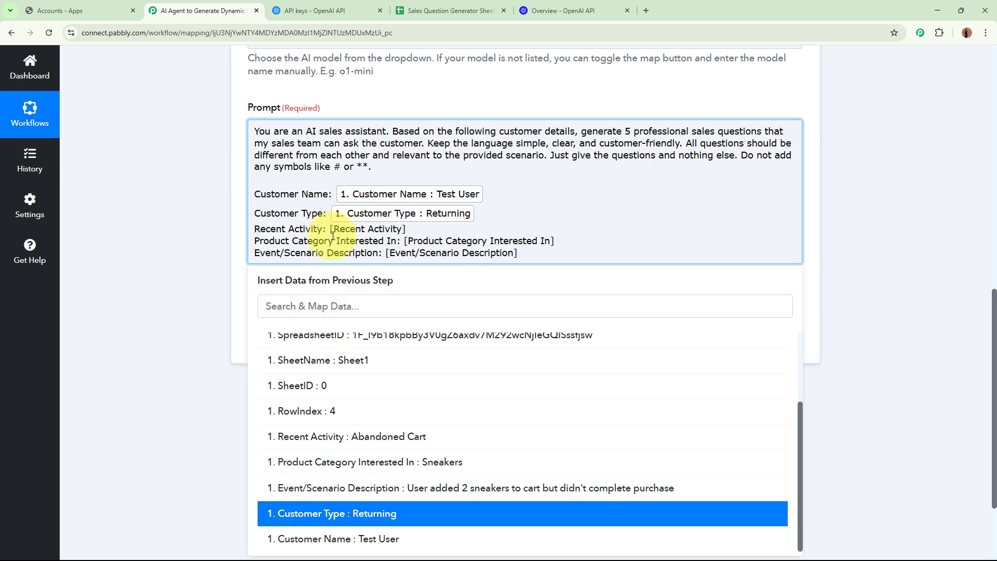
Map the trigger's Recent Activity and Product Category Interested In values over their matching placeholders in the prompt.
left_click_drag(331, 230, 411, 230)
left_click(416, 374)
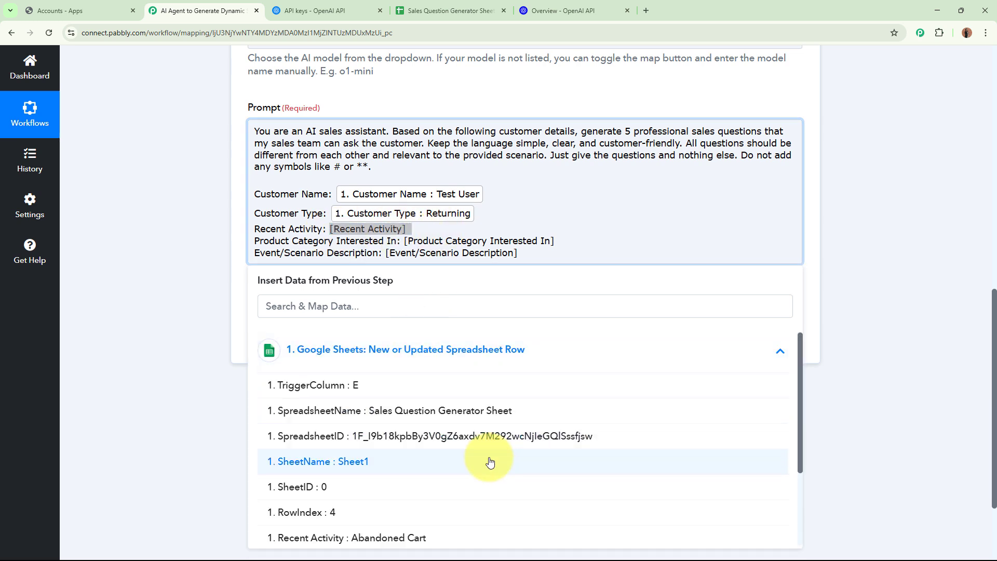
scroll(415, 440, "down", 3)
left_click(414, 440)
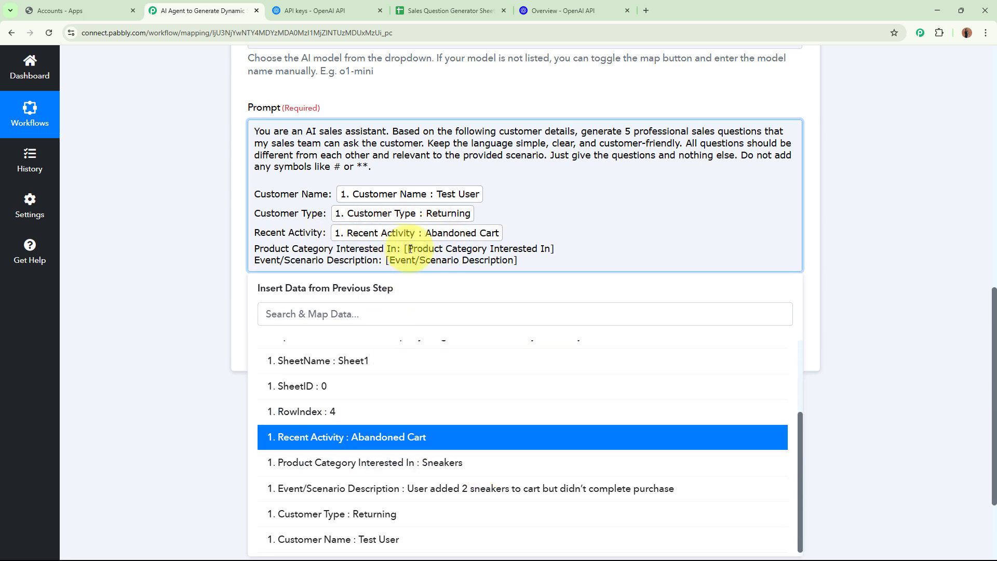
left_click_drag(405, 249, 555, 249)
left_click(432, 372)
scroll(455, 497, "down", 5)
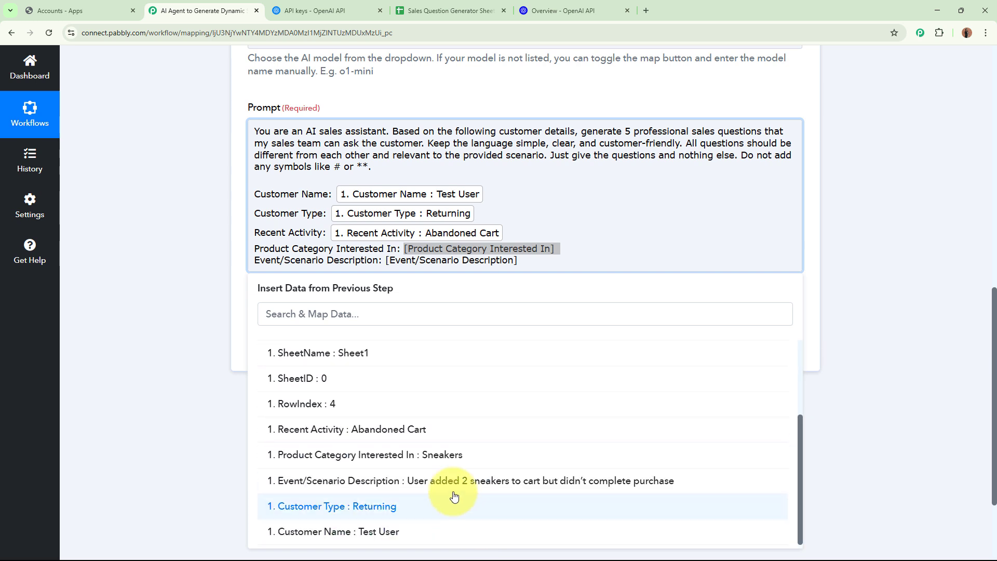
left_click(446, 457)
Replace the [Event/Scenario Description] placeholder in the prompt with the trigger's mapped Event/Scenario Description value.
scroll(345, 196, "down", 2)
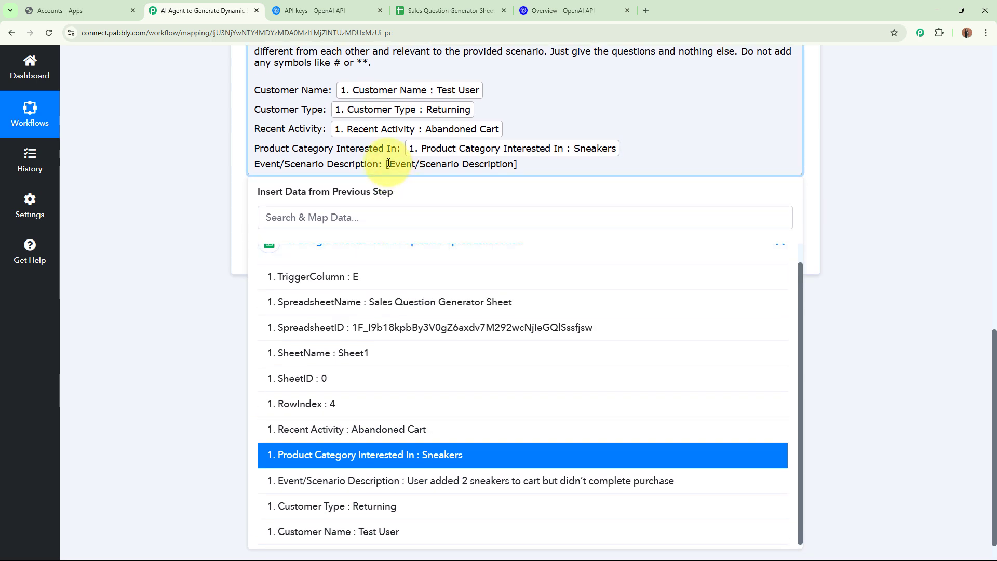
left_click_drag(386, 164, 545, 166)
left_click(494, 281)
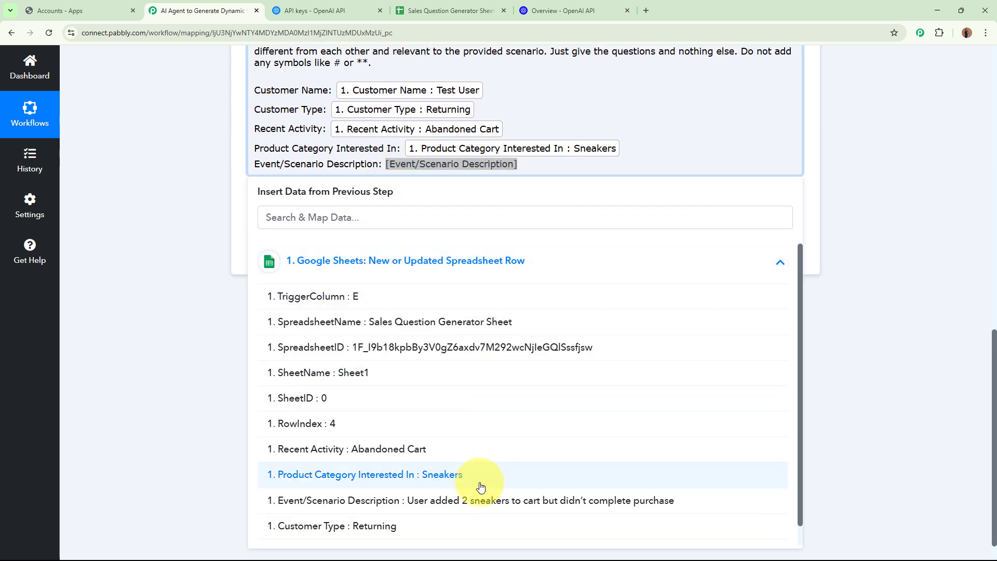
scroll(457, 509, "down", 2)
left_click(444, 482)
left_click(164, 261)
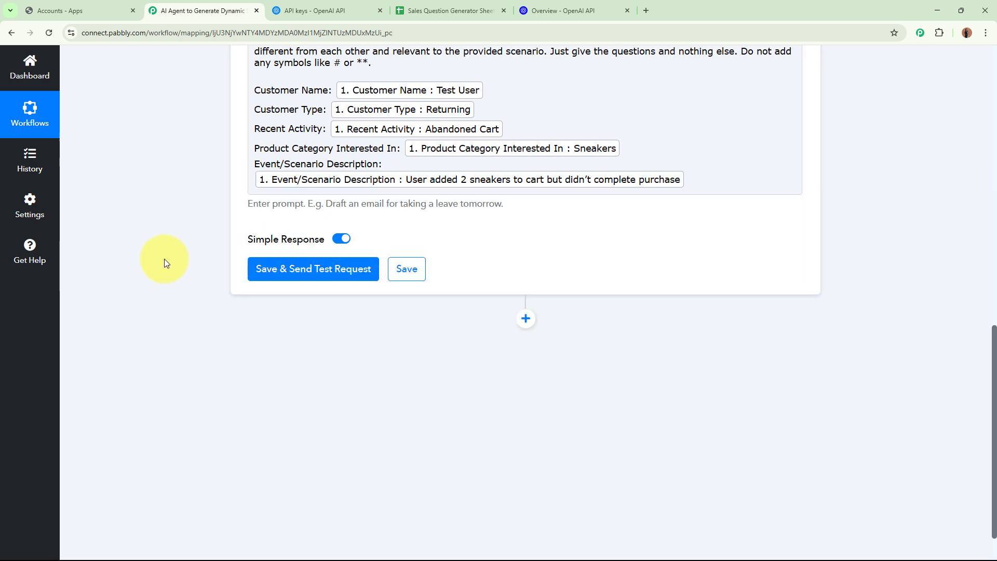
Check the completed ChatGPT action setup, then save it and send a test request.
scroll(164, 259, "up", 2)
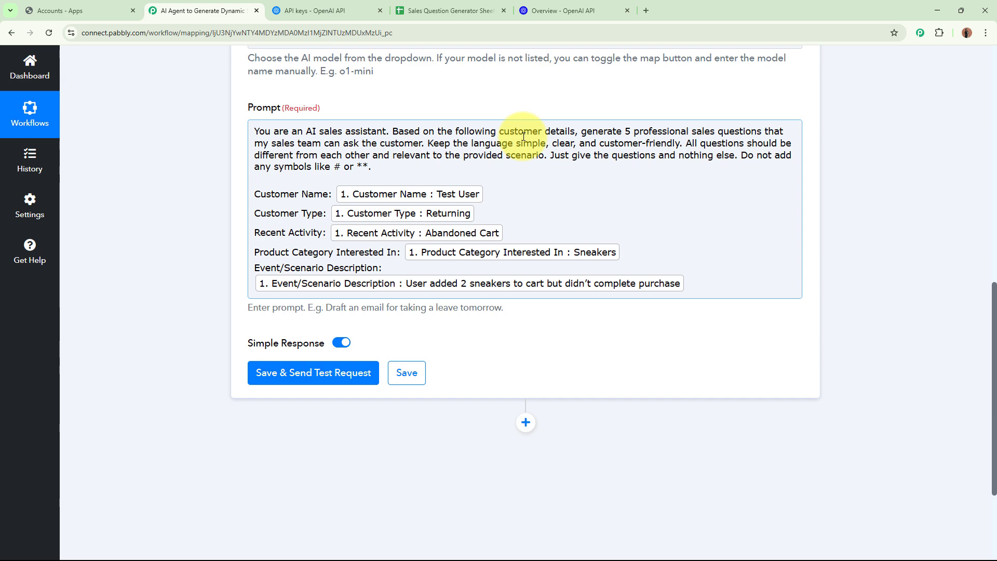
scroll(387, 220, "up", 4)
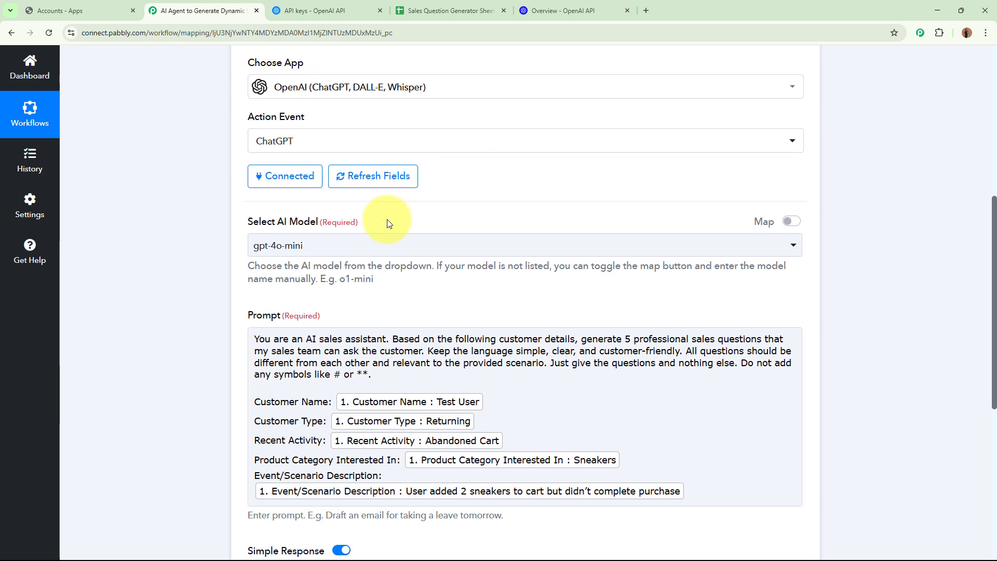
scroll(408, 215, "down", 7)
left_click(329, 219)
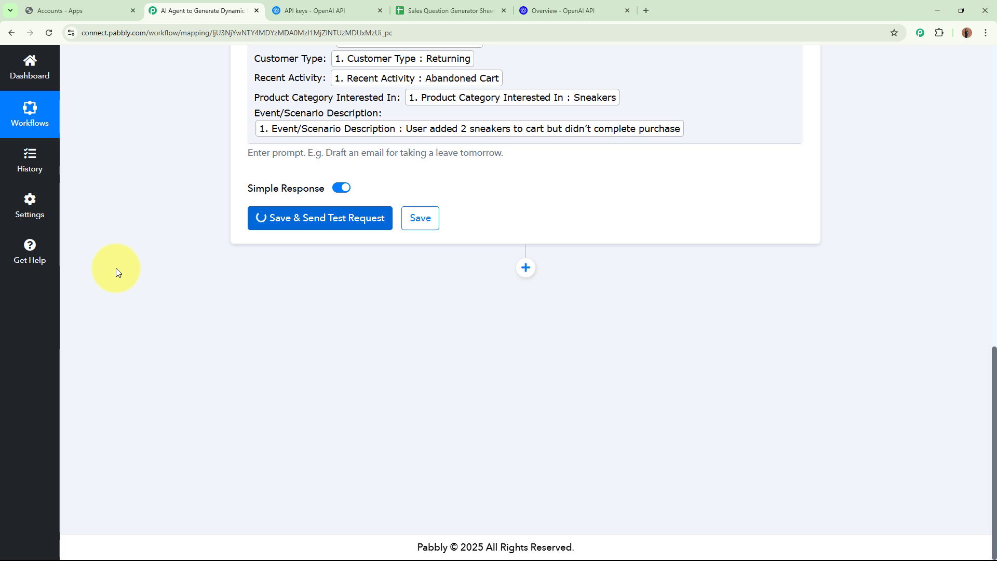
Enlarge the Choices 0 Message Content value in the received response and read through the generated sales questions.
scroll(561, 249, "down", 3)
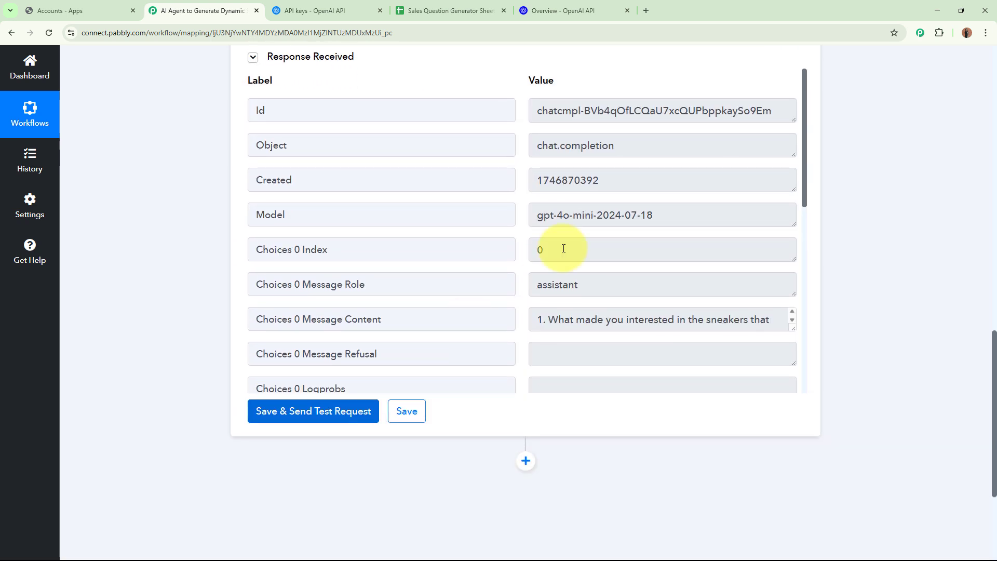
scroll(624, 181, "down", 4)
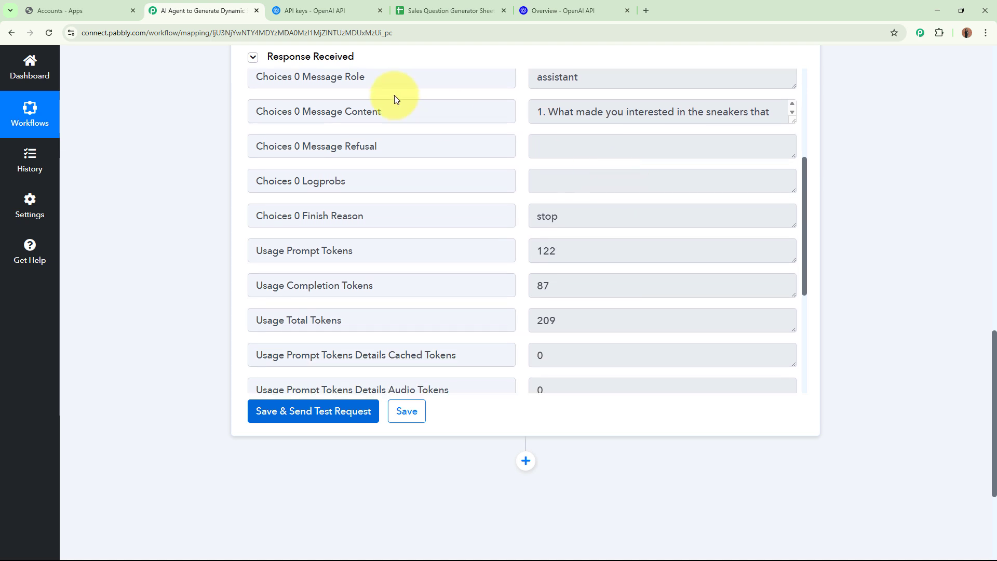
double_click(307, 108)
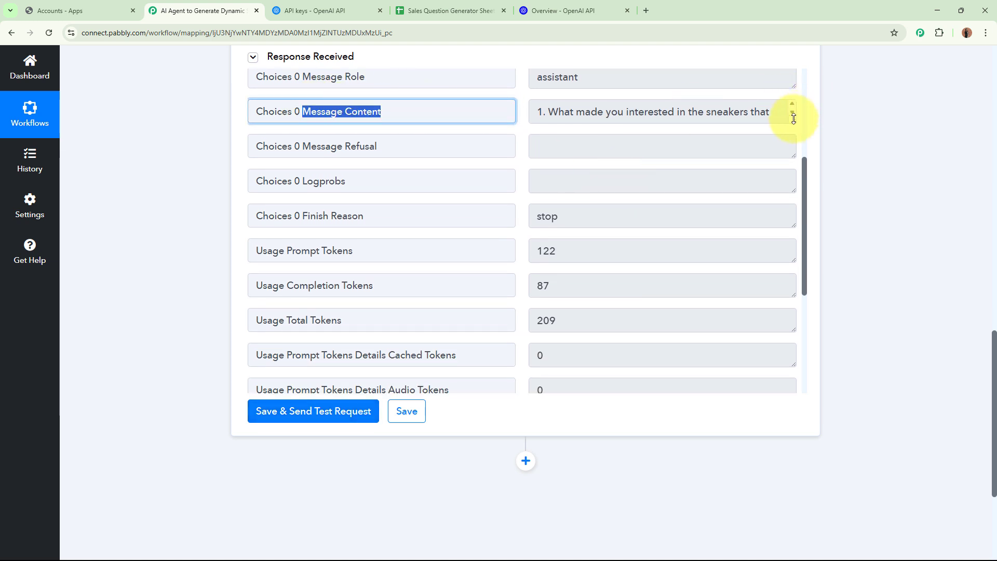
left_click_drag(793, 119, 792, 285)
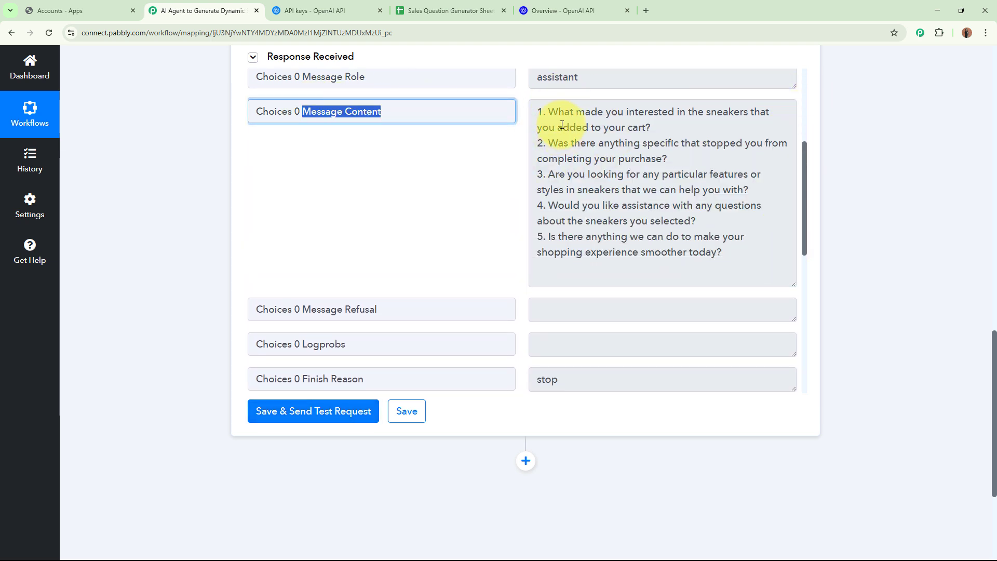
left_click_drag(550, 114, 653, 127)
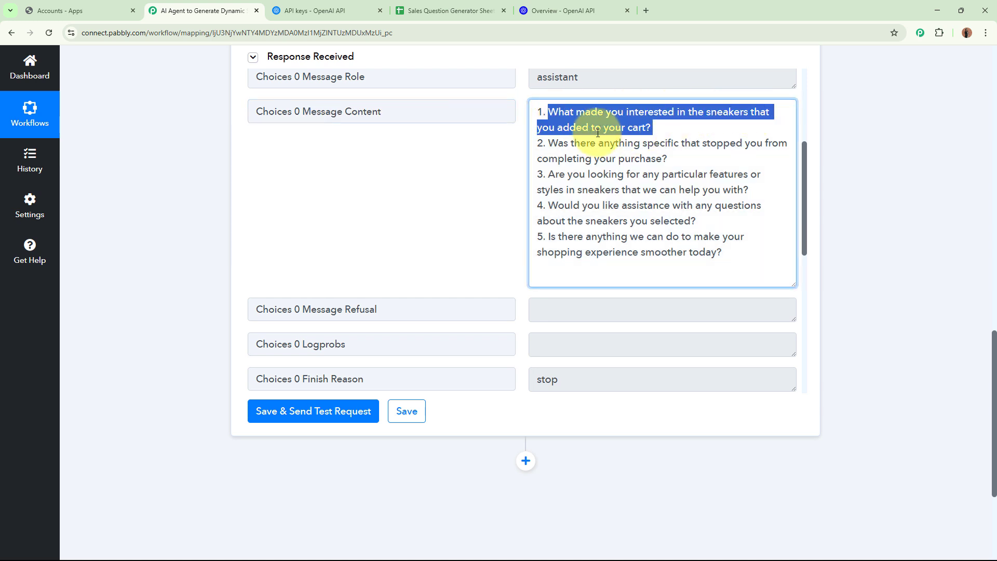
left_click_drag(549, 143, 691, 159)
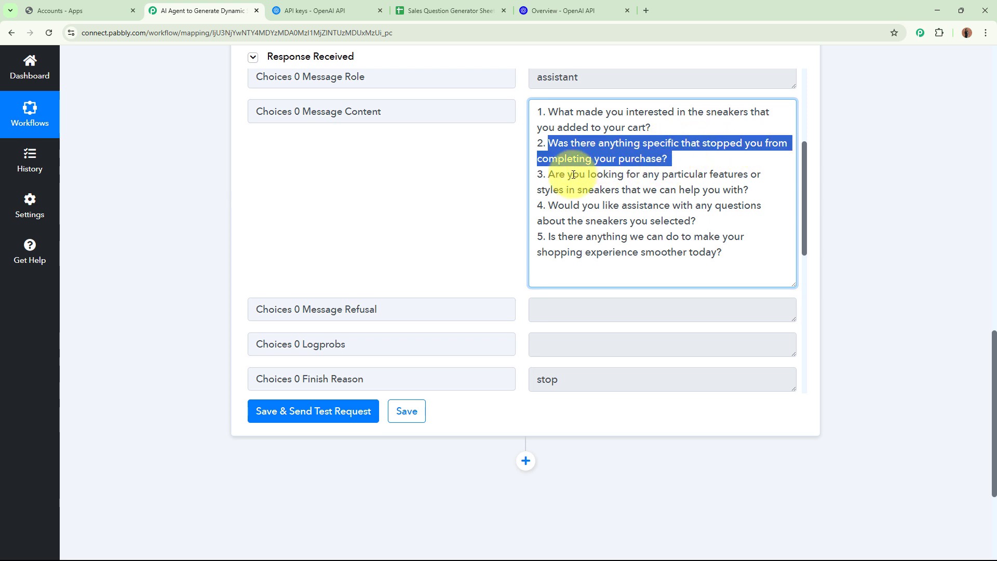
left_click_drag(548, 174, 750, 191)
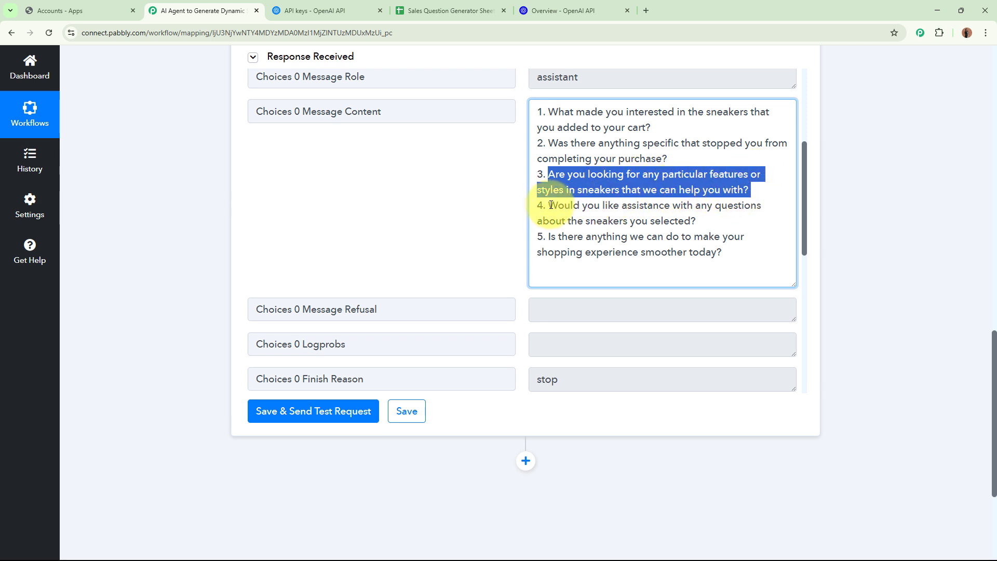
left_click_drag(551, 205, 737, 220)
left_click_drag(549, 236, 723, 251)
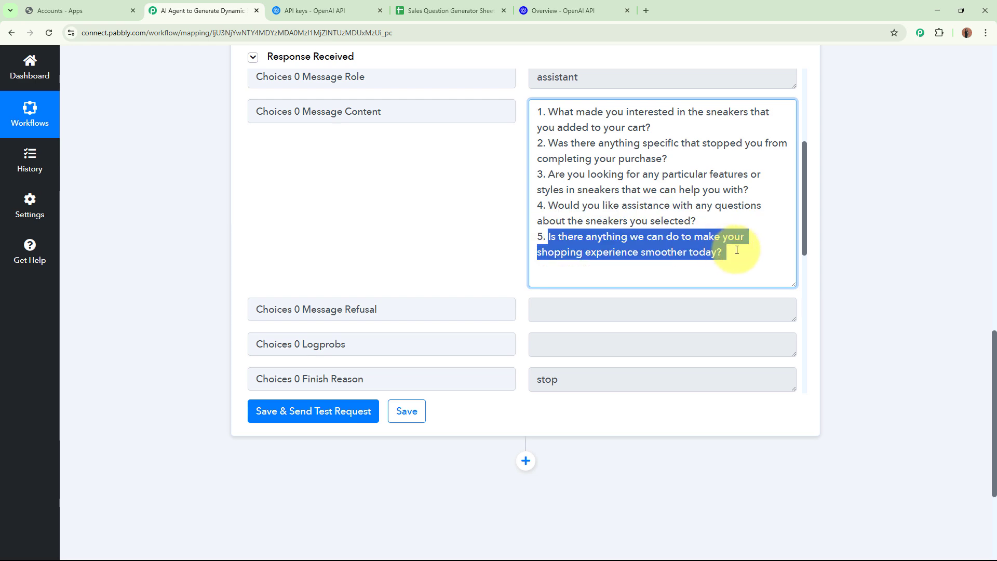
left_click(732, 251)
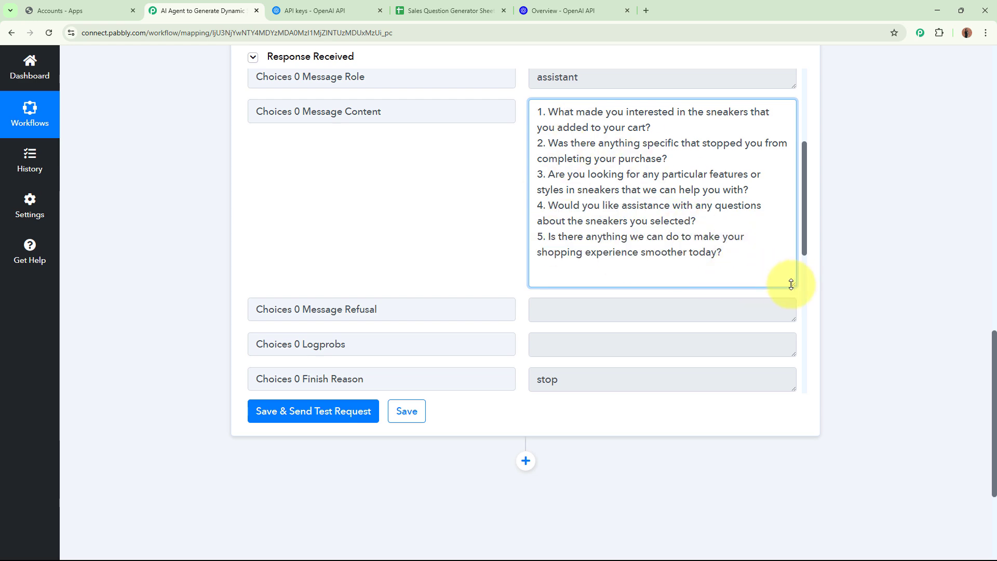
Shrink the enlarged Choices 0 Message Content field back down and collapse the ChatGPT action step.
left_click_drag(793, 284, 772, 119)
left_click(864, 163)
scroll(864, 162, "up", 8)
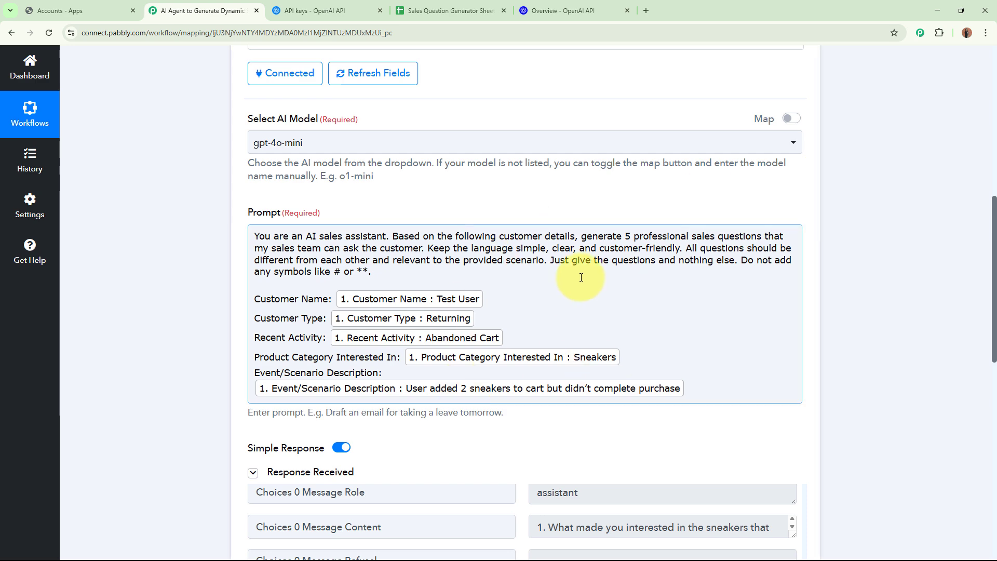
scroll(884, 419, "up", 9)
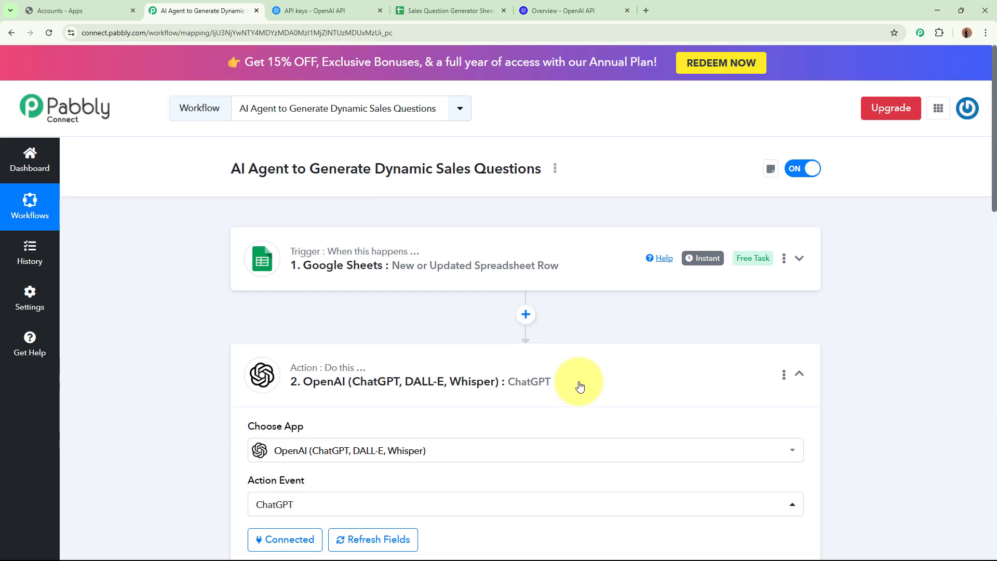
left_click(561, 384)
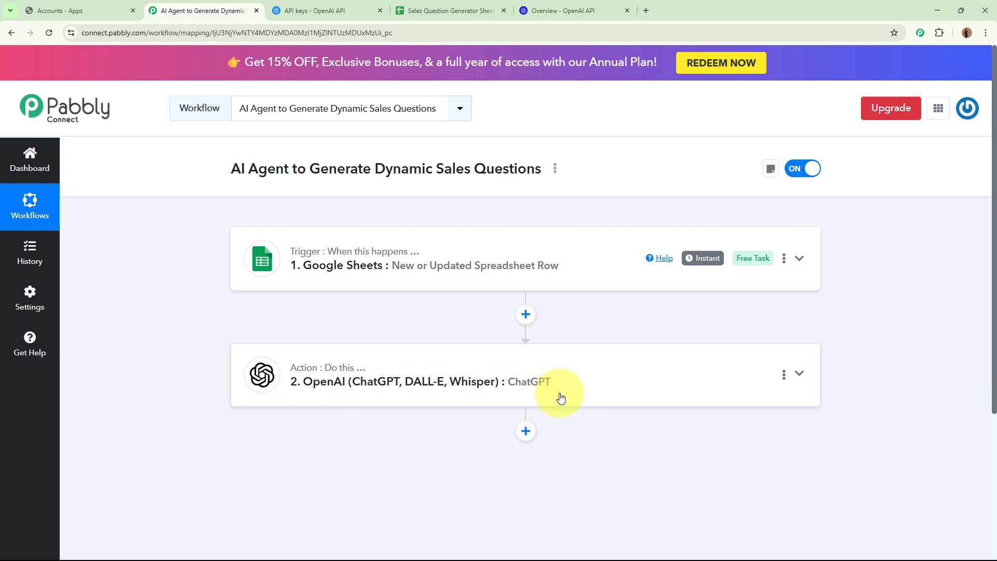
Switch to the Sales Question Generator Sheet, select the empty AI-Generated Sales Question cell F4, and set the sheet zoom to 125%.
left_click(438, 10)
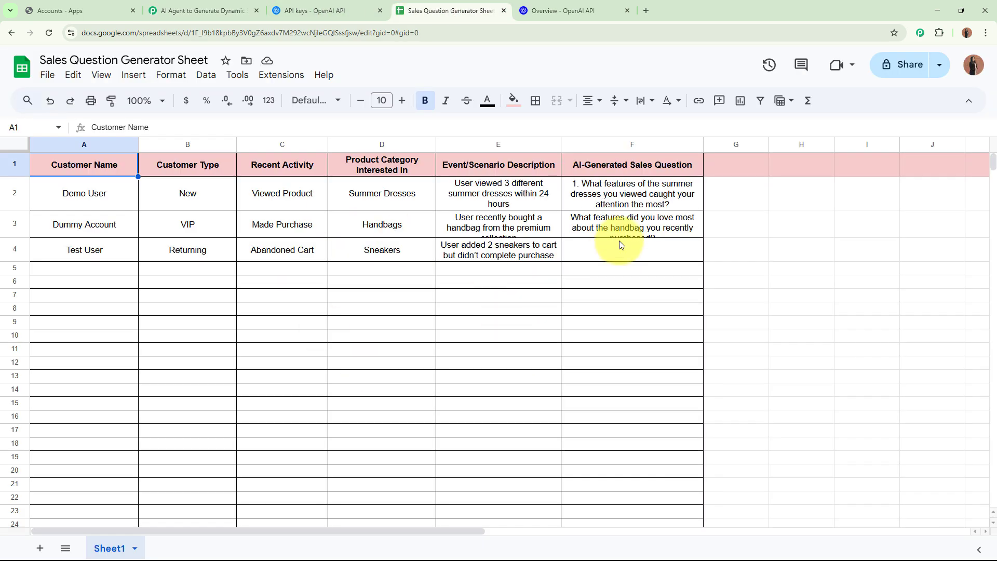
left_click(609, 256)
left_click(146, 100)
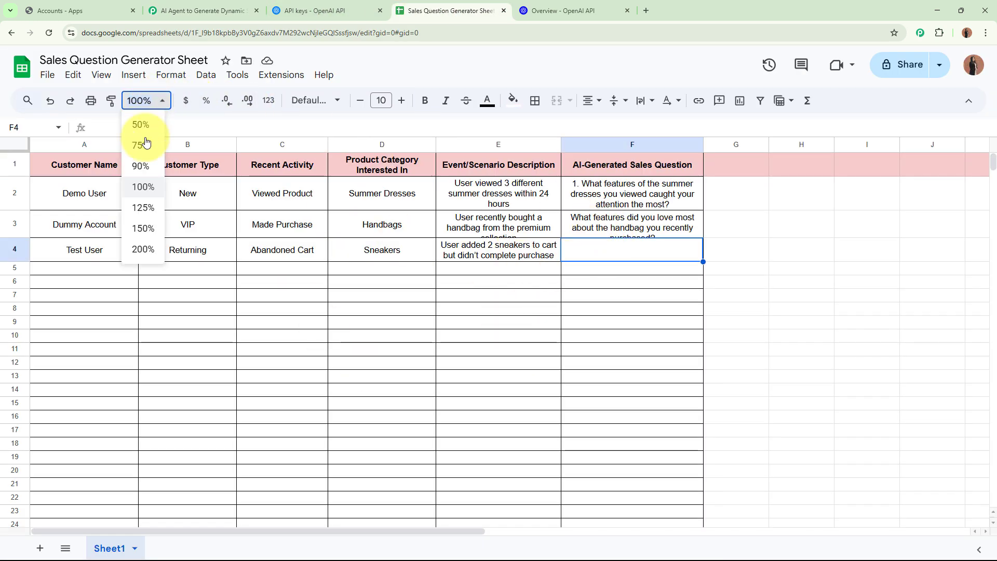
left_click(140, 208)
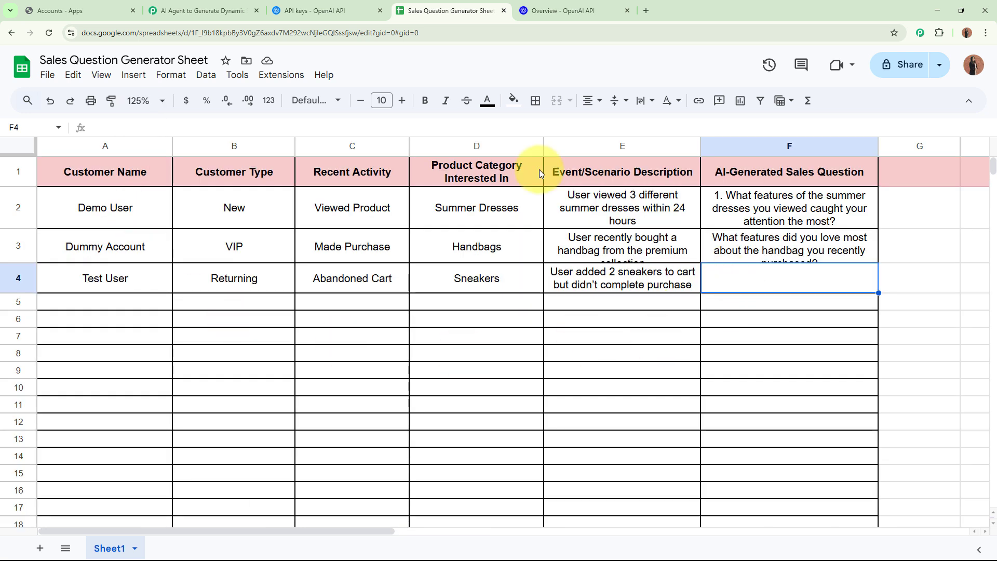
Back in Pabbly Connect, add a Google Sheets action after the ChatGPT step with Update Row as the action event.
left_click(206, 6)
scroll(163, 335, "down", 4)
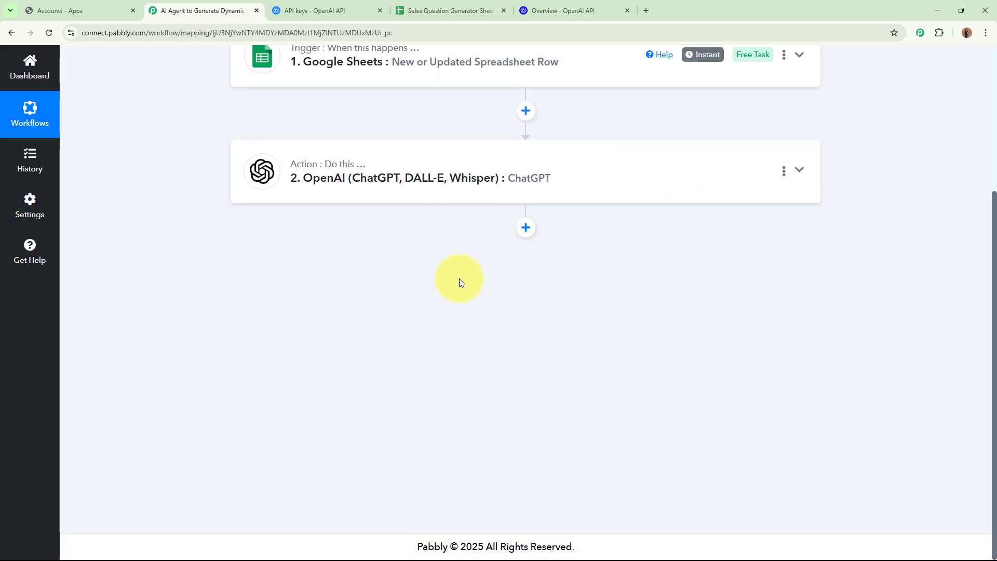
left_click(528, 233)
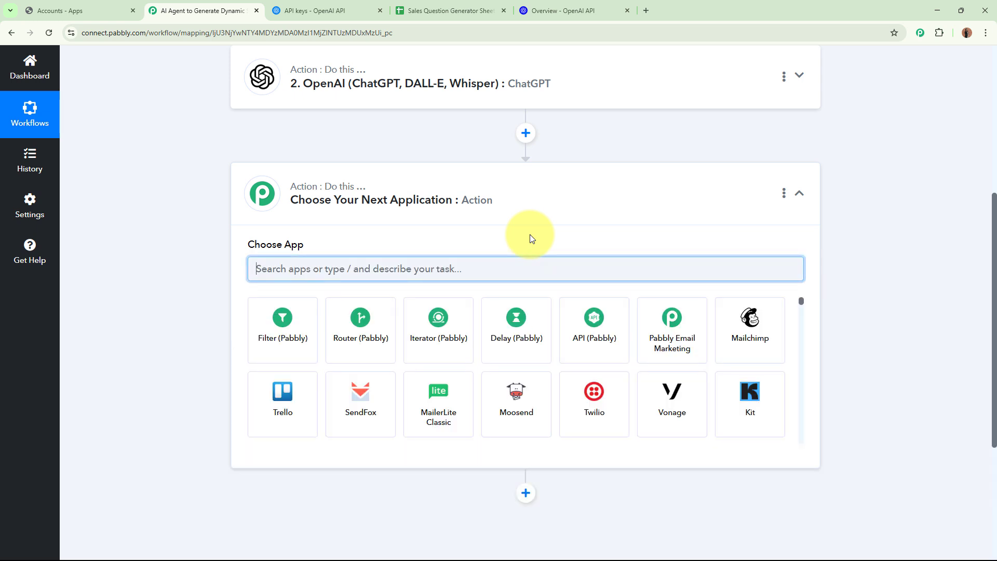
type("Google")
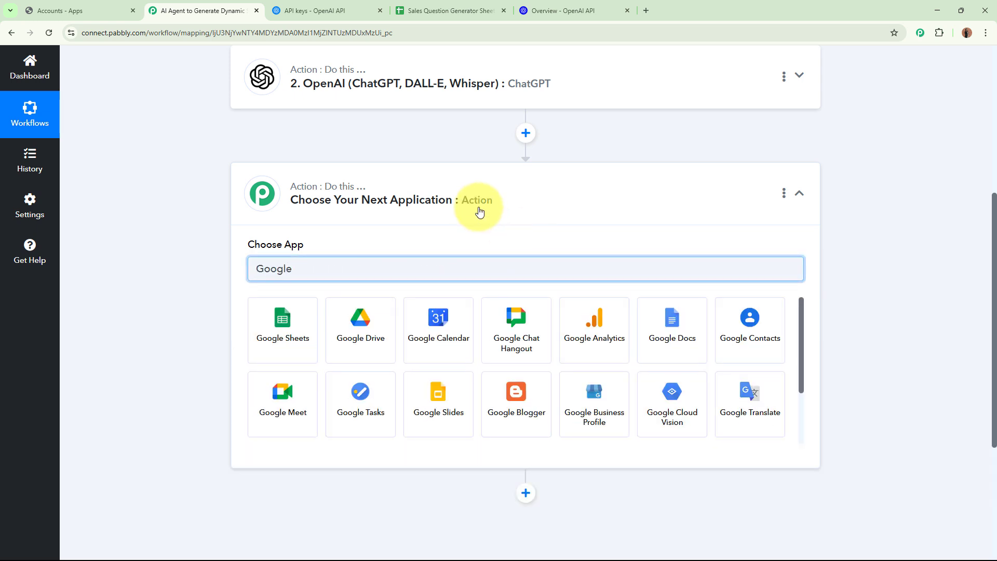
left_click(287, 344)
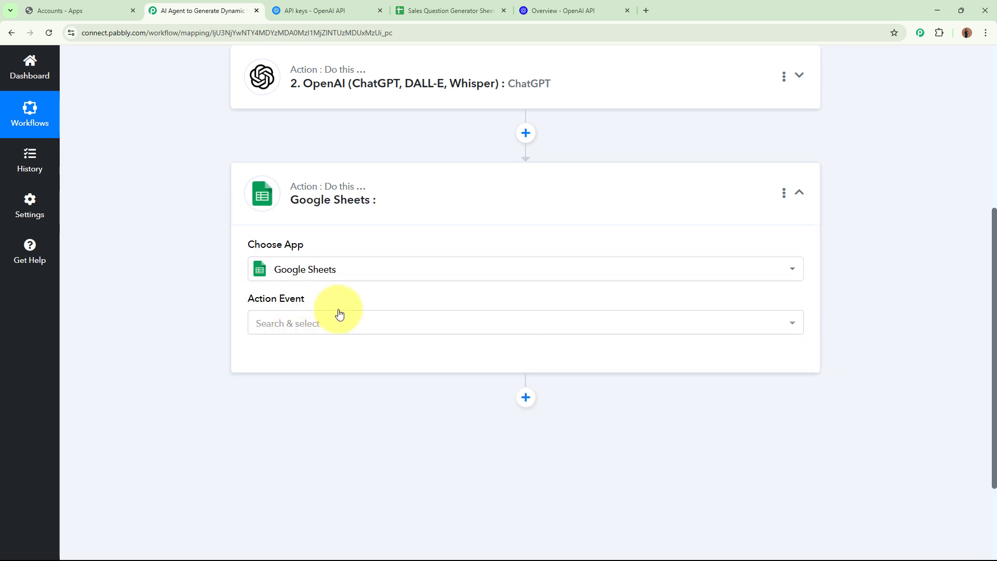
left_click(338, 320)
scroll(360, 213, "down", 10)
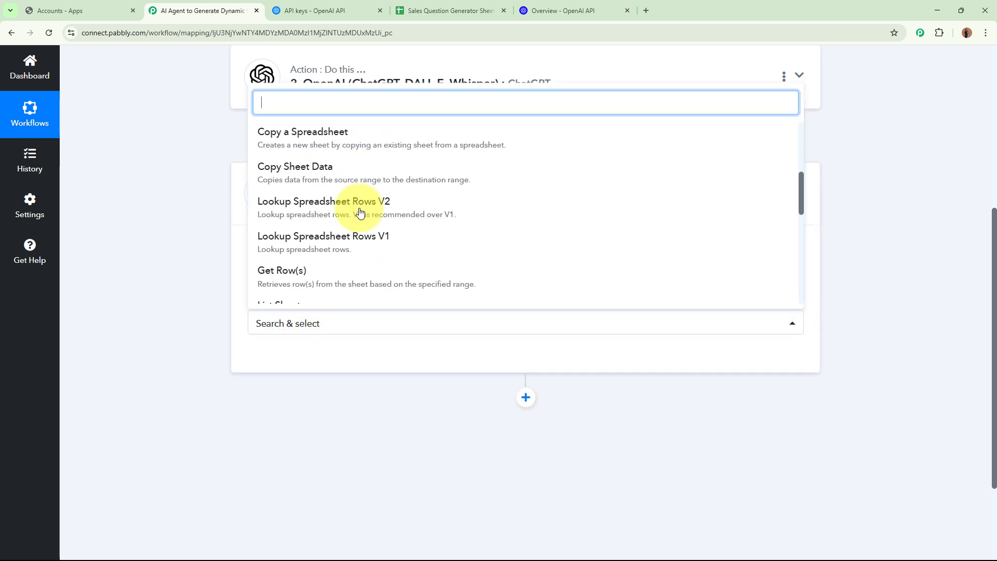
left_click(345, 219)
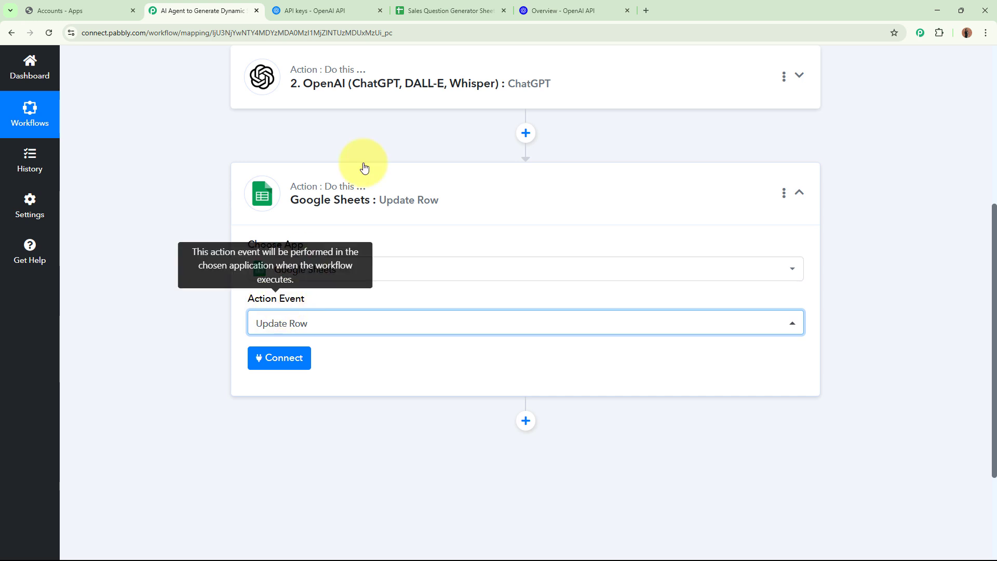
Connect the Update Row action through a new Google Sheets connection, signing in with the Google account and allowing the requested access.
left_click(439, 10)
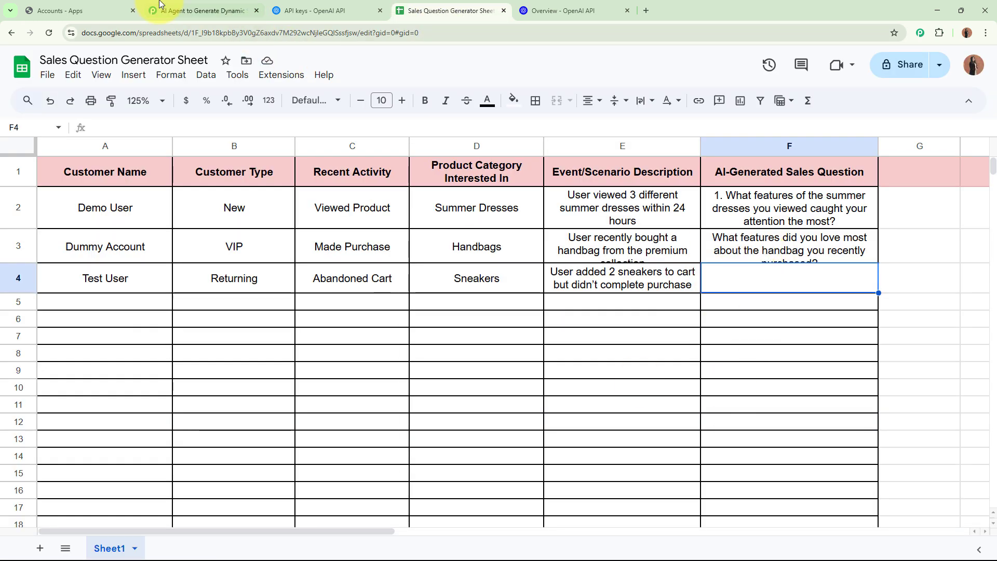
left_click(198, 11)
left_click(279, 358)
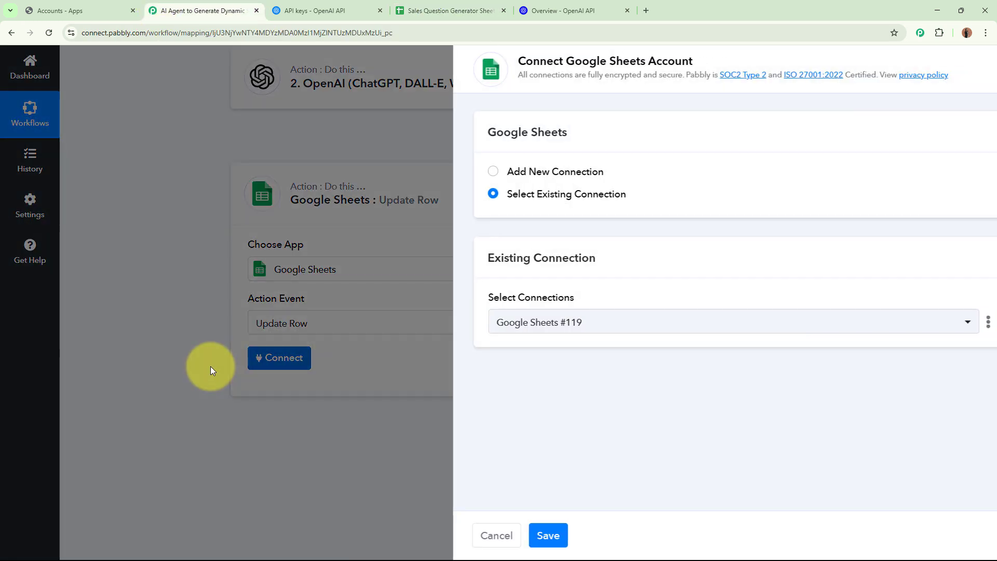
left_click(460, 172)
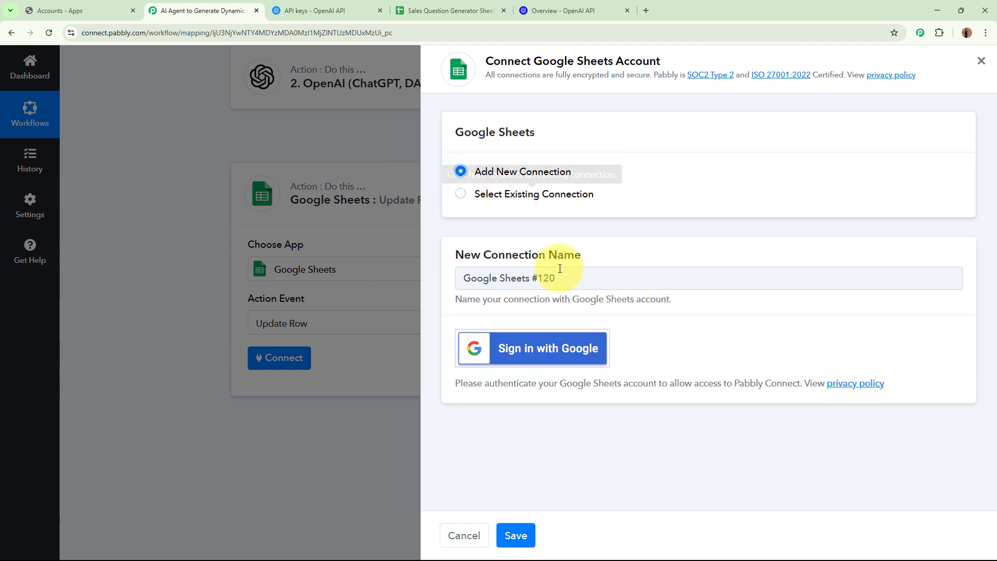
left_click(592, 356)
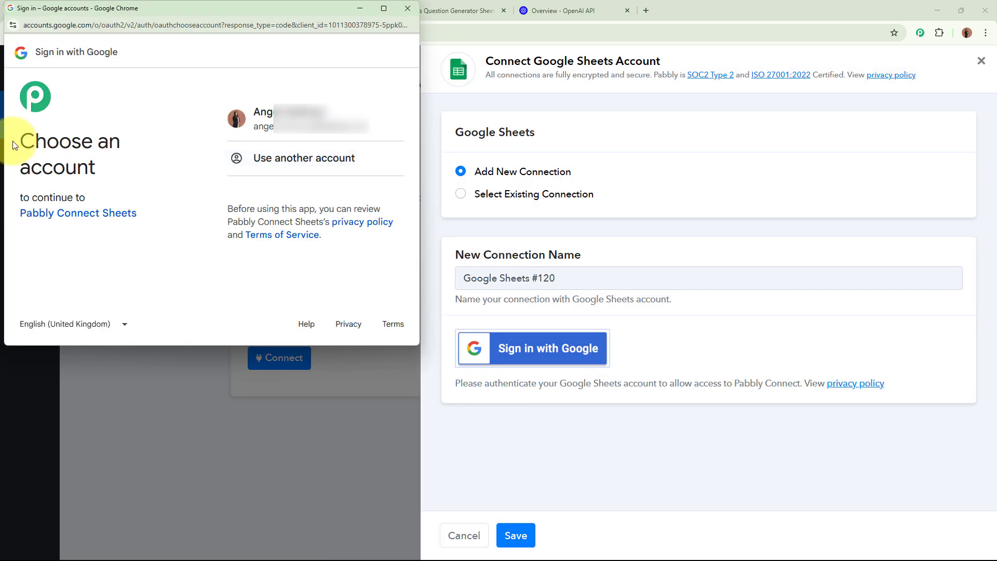
left_click_drag(14, 146, 123, 175)
left_click(123, 175)
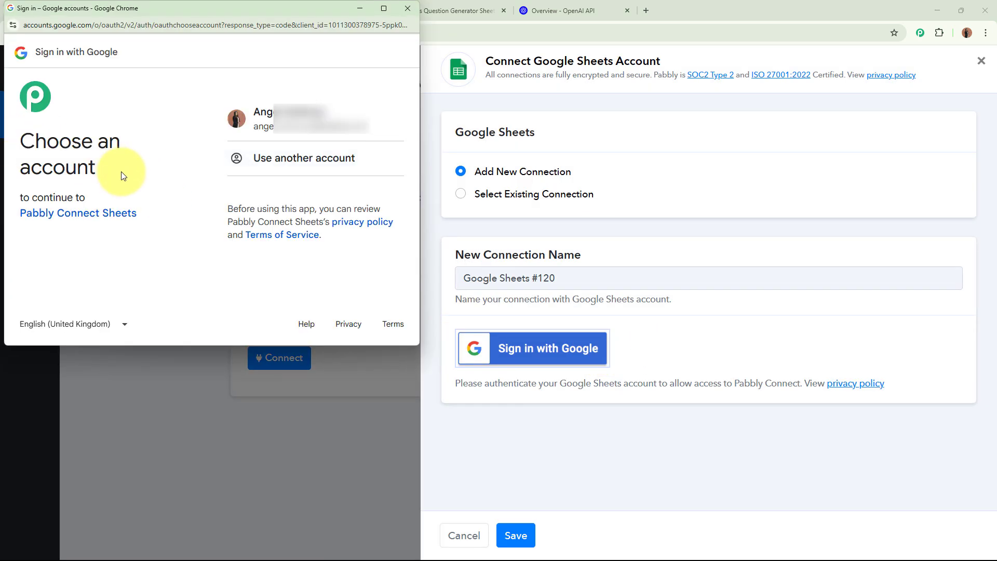
left_click(335, 134)
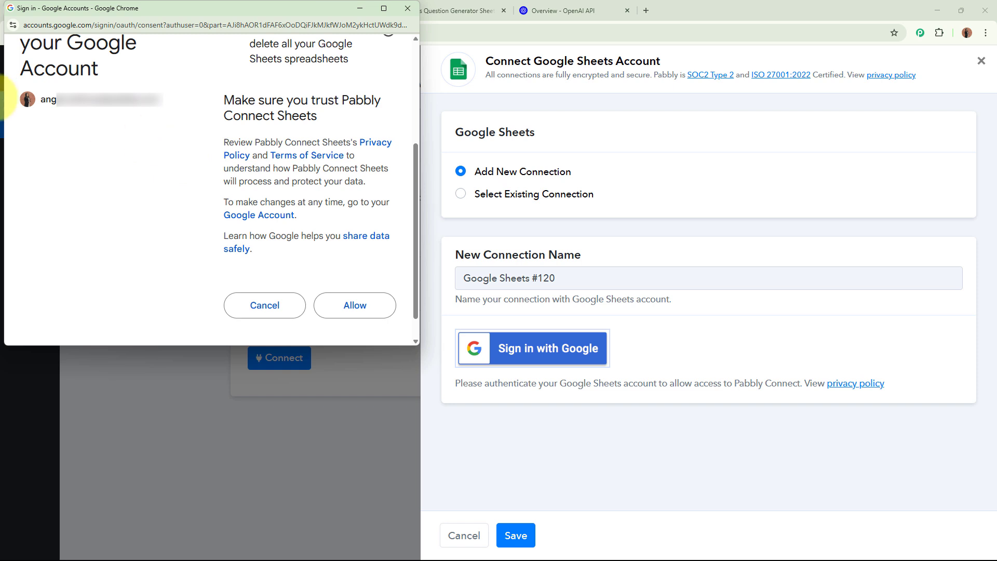
left_click(339, 306)
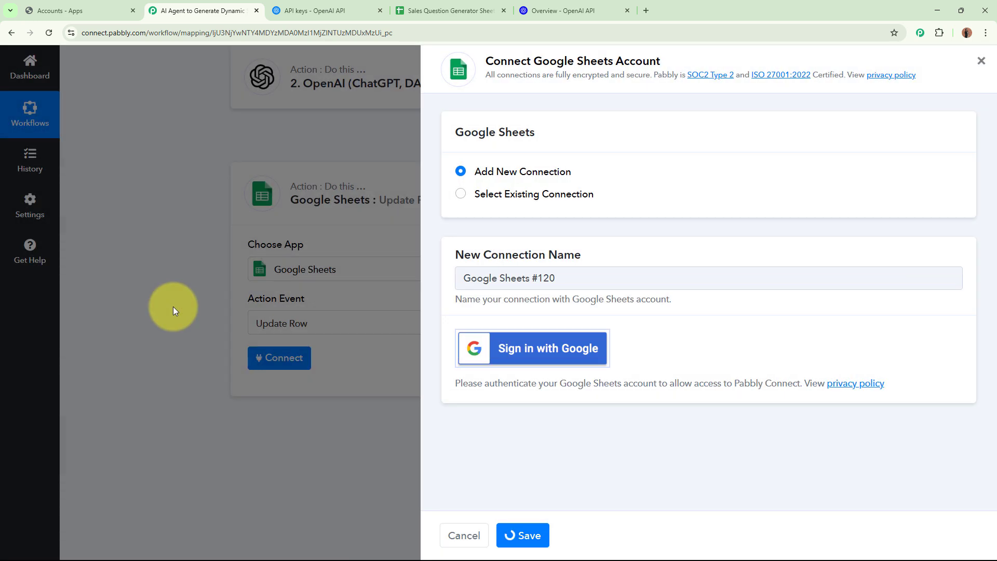
Choose Sales Question Generator Sheet as the spreadsheet and Sheet1 as the sheet for the Update Row action.
scroll(173, 306, "down", 4)
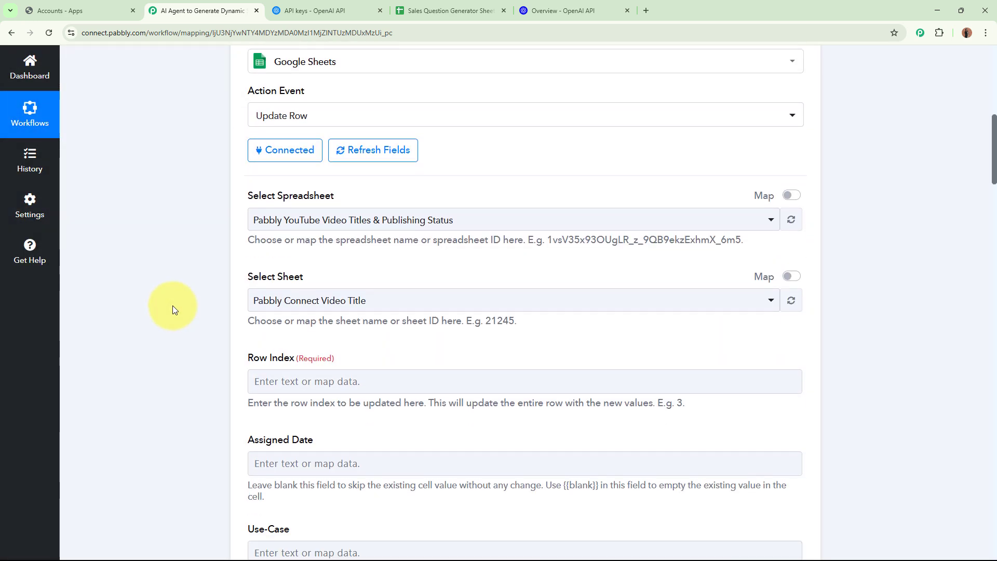
left_click_drag(248, 196, 347, 196)
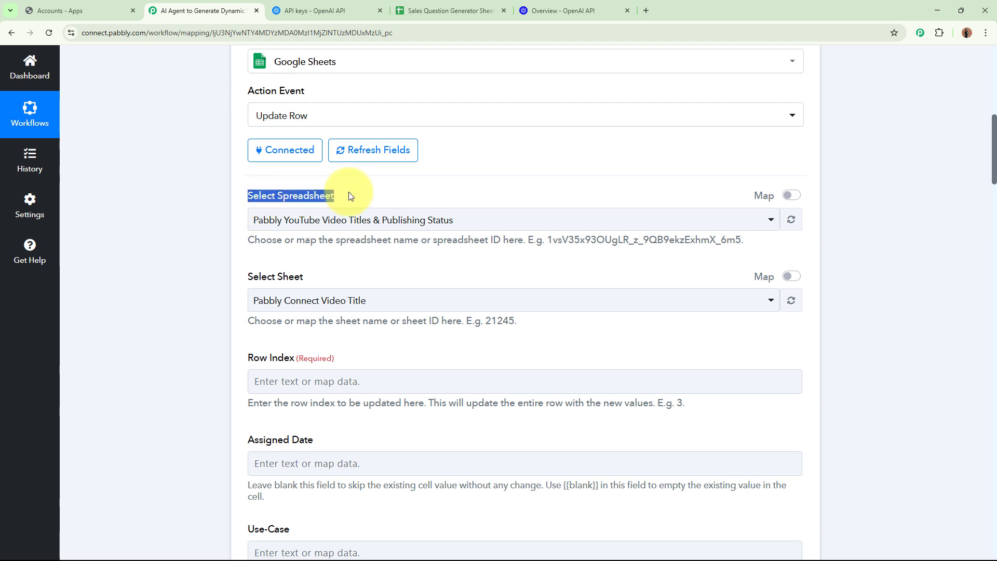
left_click(163, 269)
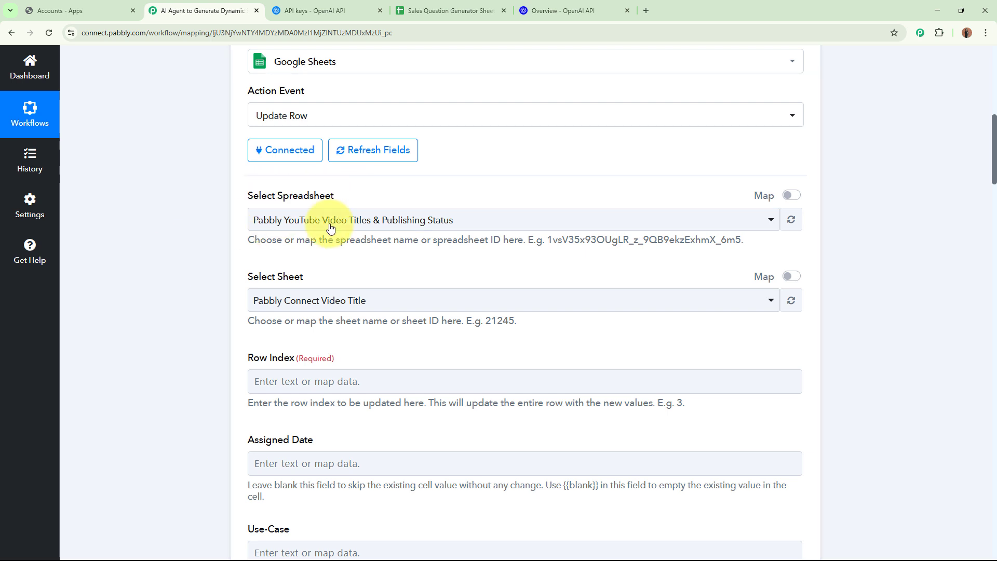
left_click(369, 221)
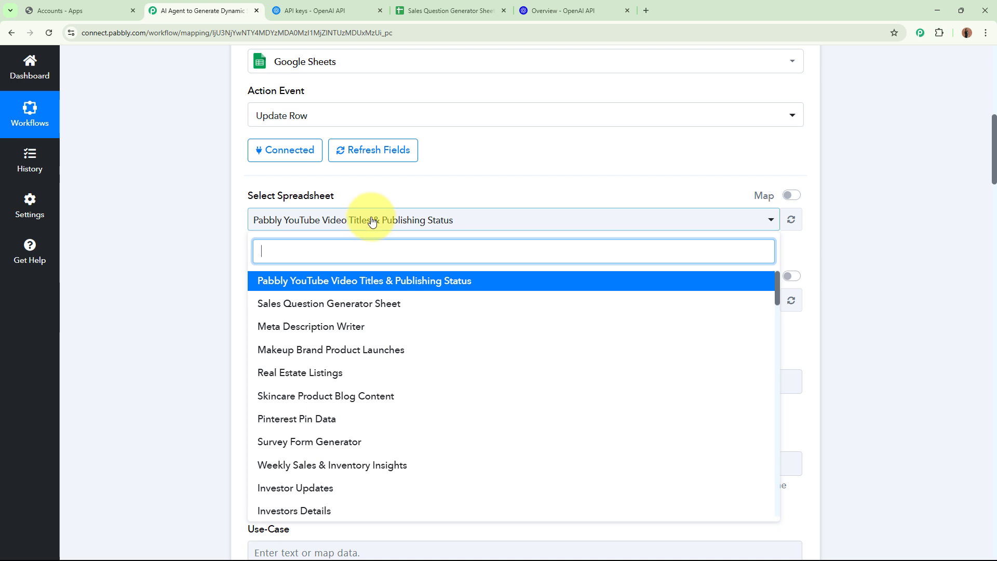
left_click(445, 8)
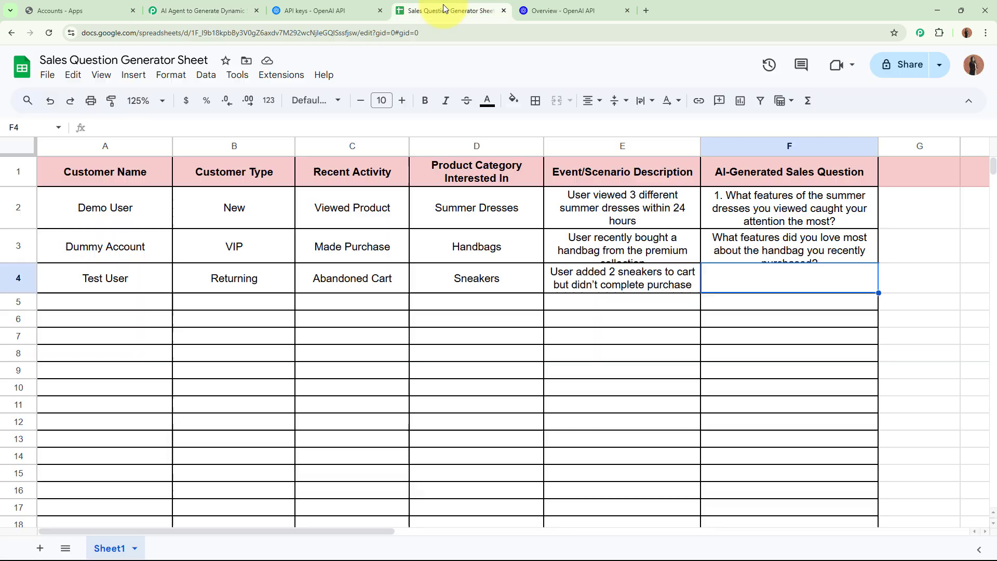
left_click(197, 8)
left_click(357, 304)
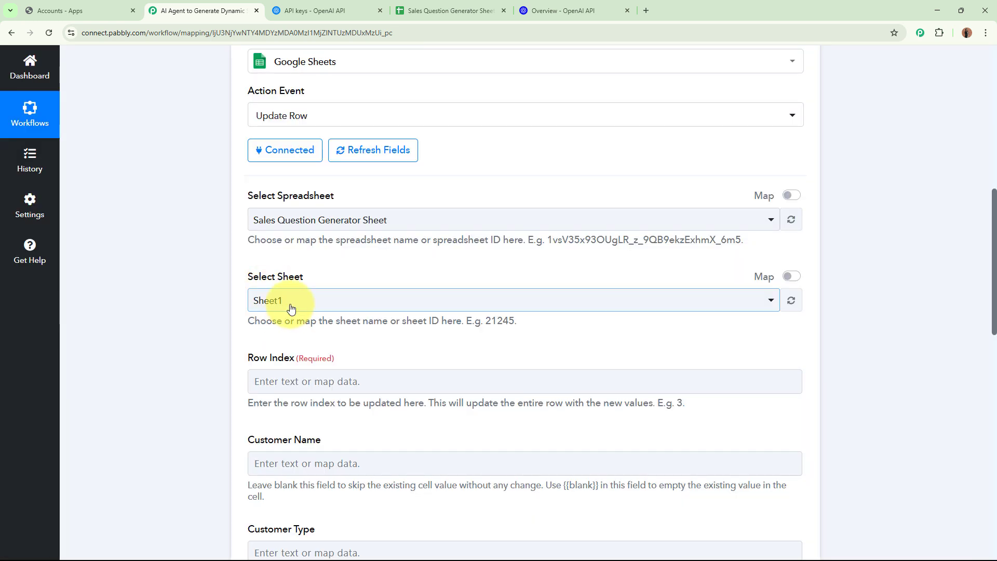
left_click(289, 304)
left_click(290, 359)
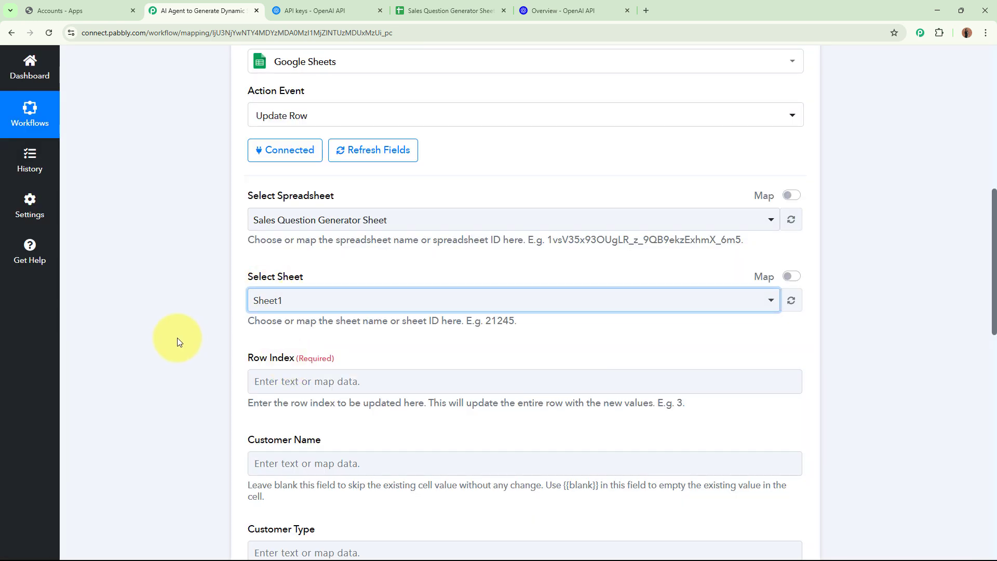
Map the required Row Index field to the Google Sheets trigger's RowIndex value.
scroll(175, 332, "down", 4)
left_click_drag(238, 152, 352, 157)
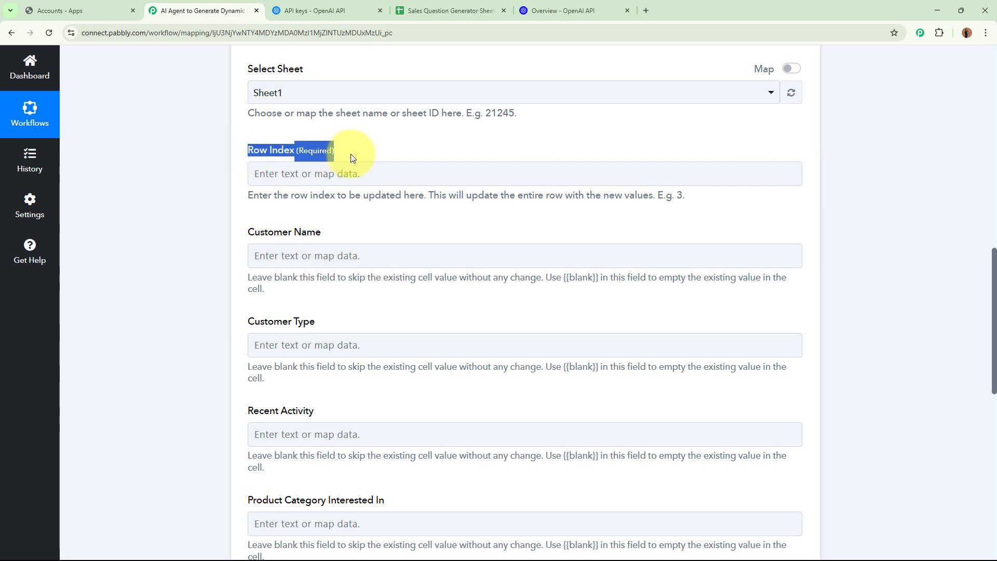
left_click(329, 177)
left_click(329, 271)
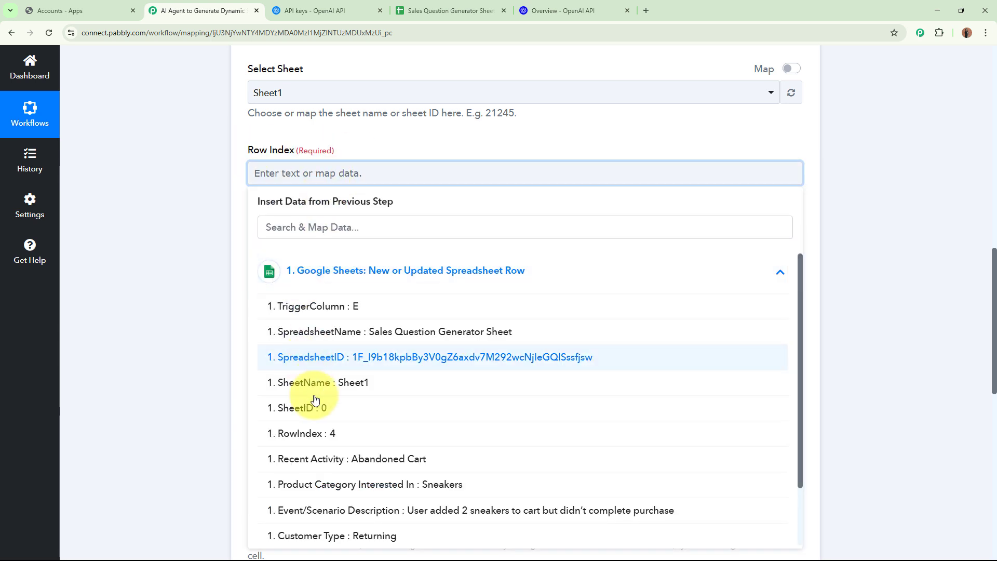
left_click(320, 433)
left_click(179, 275)
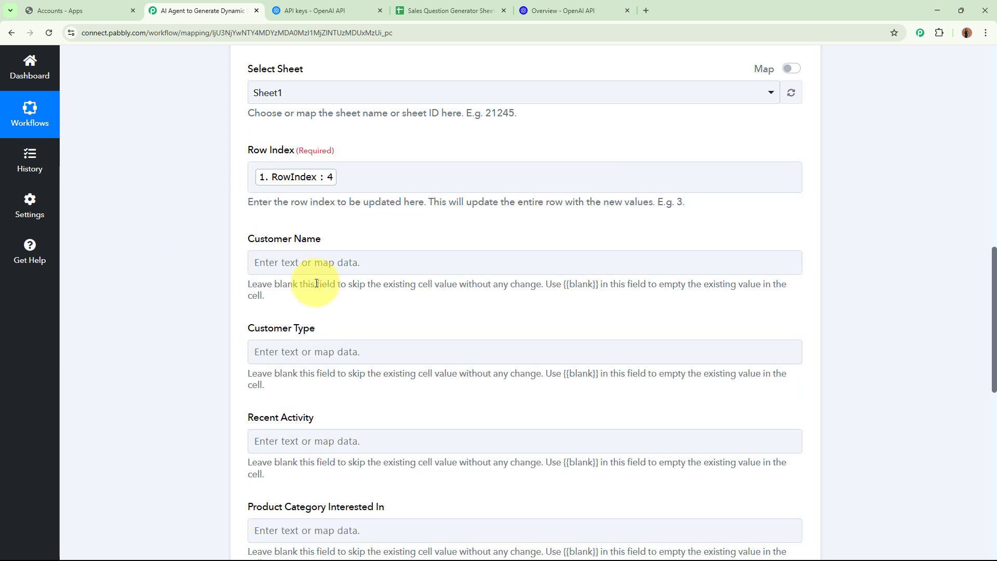
Leave the customer detail fields blank and map AI-Generated Sales Question to the ChatGPT step's Choices 0 Message Content.
scroll(190, 248, "down", 1)
scroll(189, 245, "down", 4)
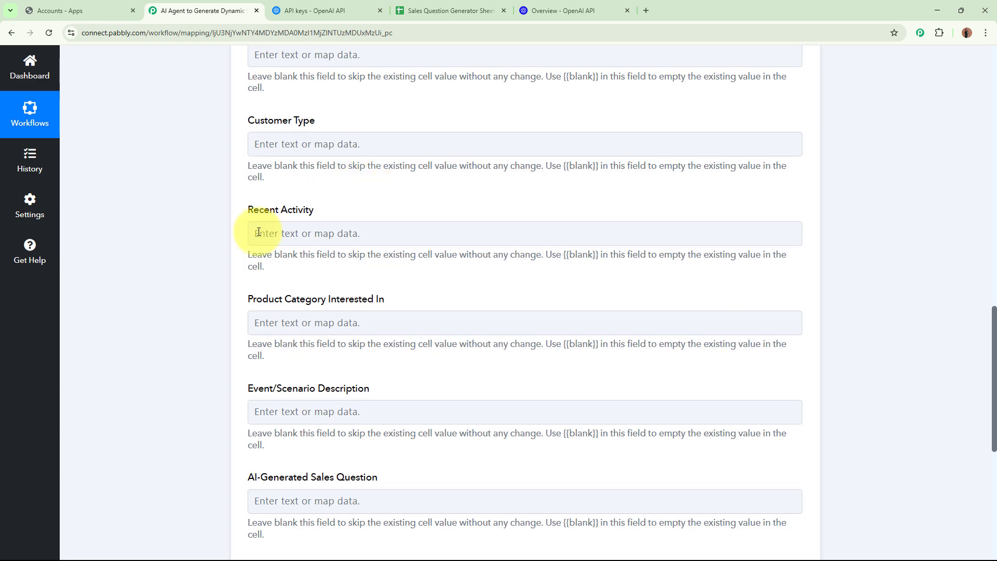
scroll(384, 307, "down", 3)
scroll(319, 238, "up", 5)
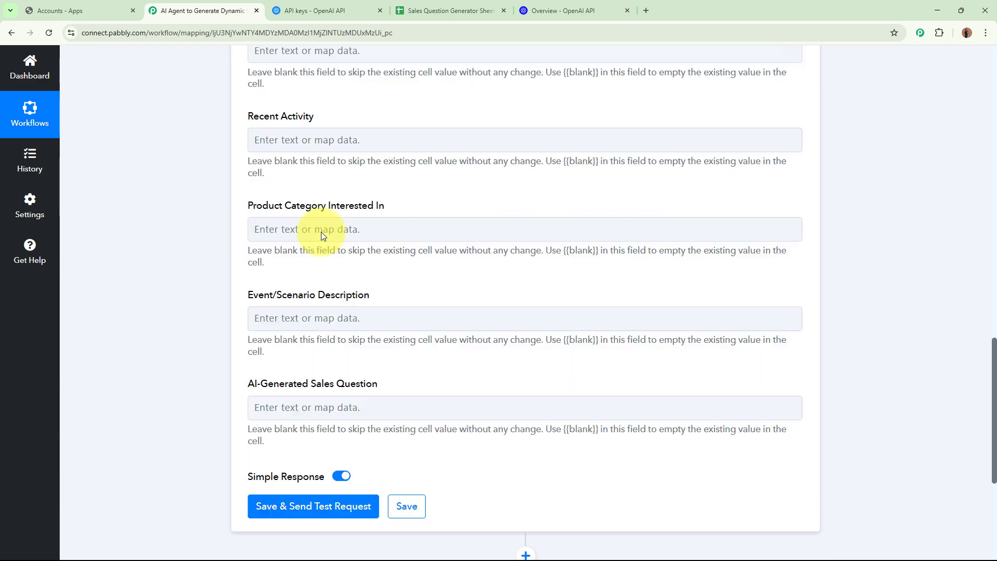
scroll(552, 369, "down", 2)
scroll(552, 369, "down", 1)
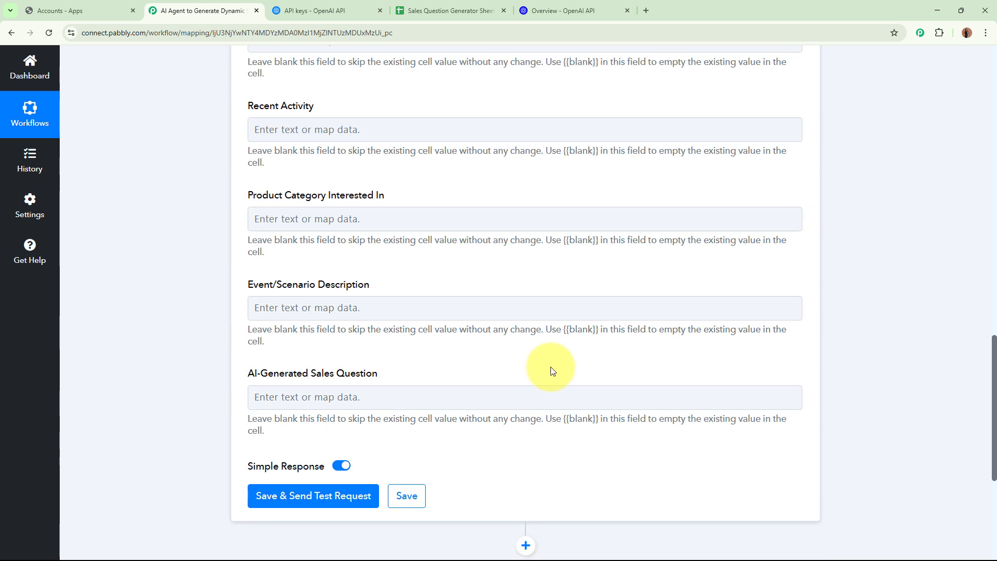
scroll(555, 363, "down", 1)
left_click(470, 352)
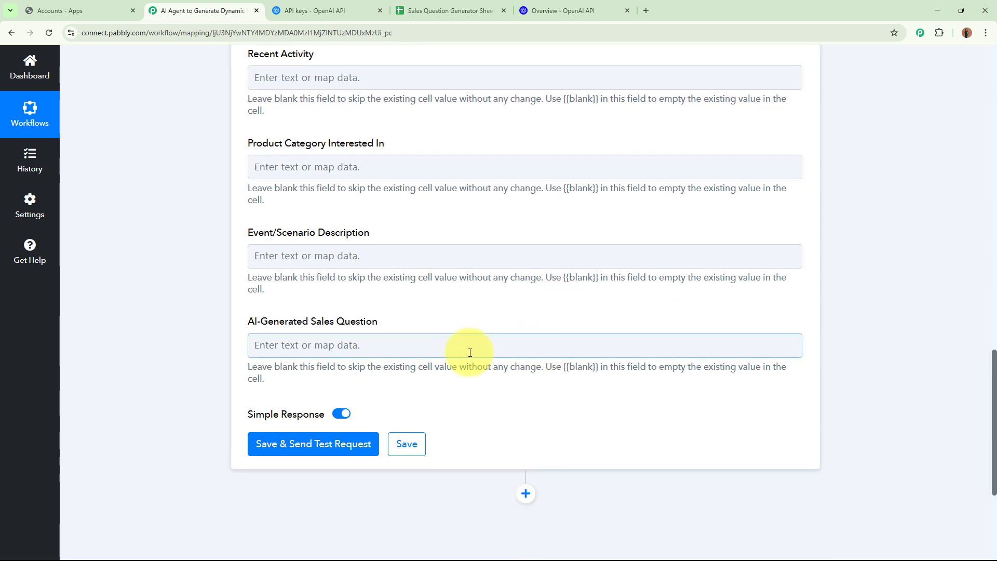
left_click(379, 345)
scroll(143, 296, "down", 4)
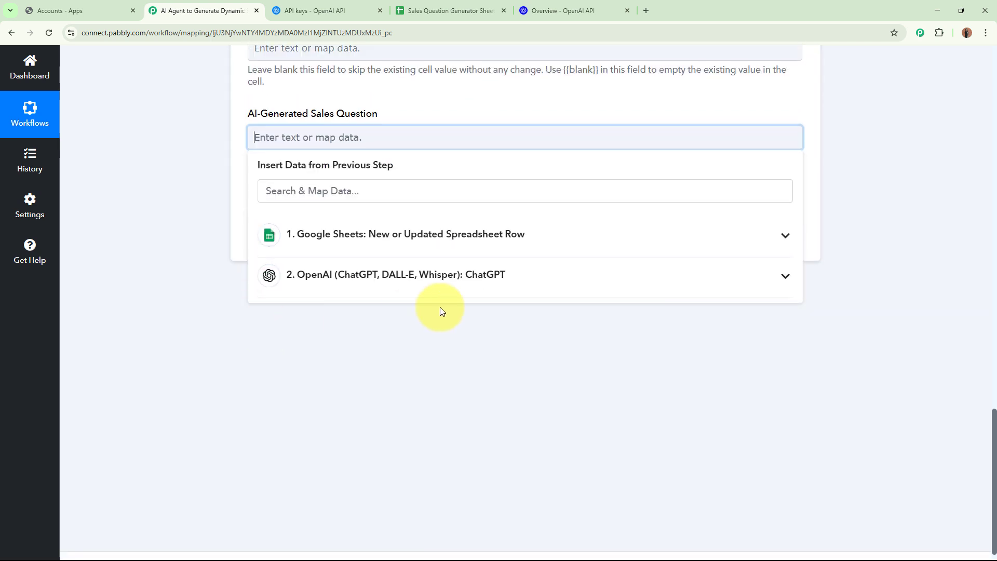
left_click(441, 275)
left_click(512, 462)
left_click(171, 252)
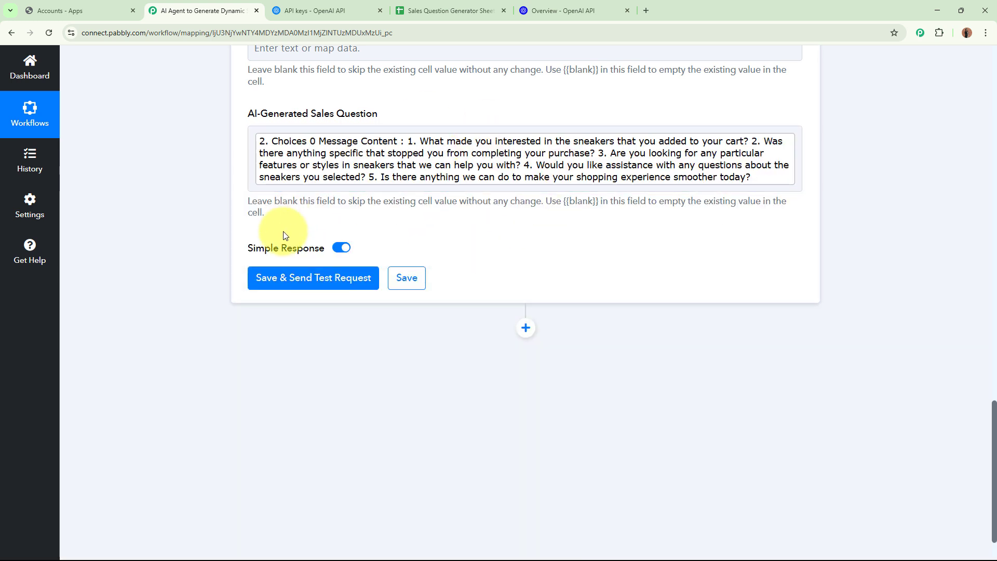
Save the Update Row action, send its test request, and check the response received.
left_click(291, 276)
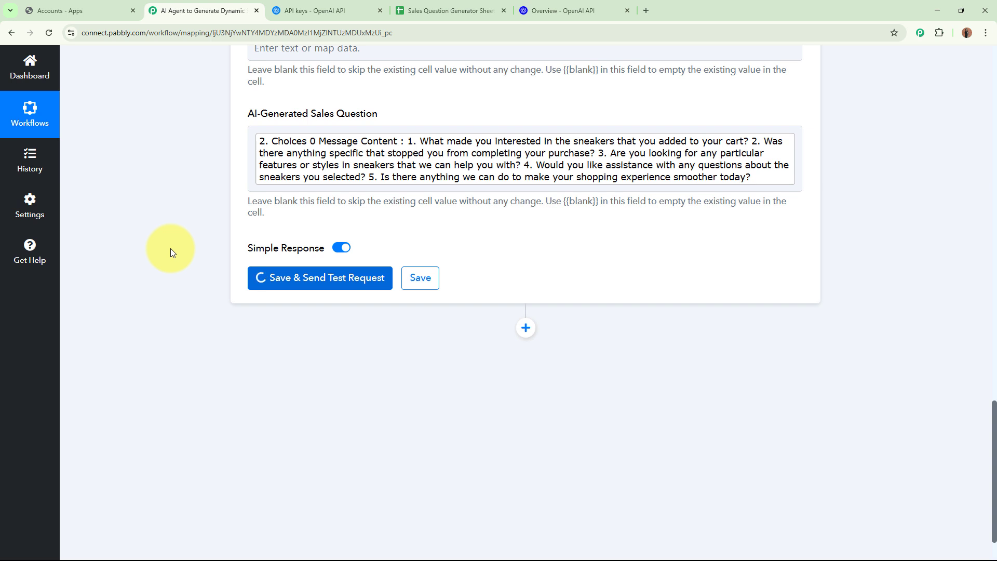
scroll(164, 246, "down", 1)
scroll(164, 246, "down", 2)
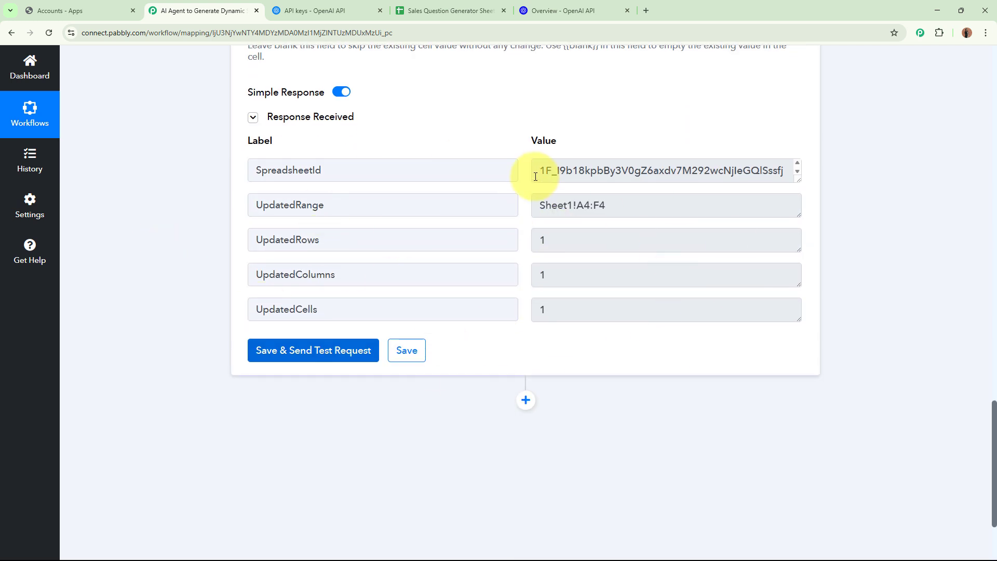
Switch to the Sales Question Generator Sheet and examine the AI-generated sales questions written to cell F4.
left_click(447, 11)
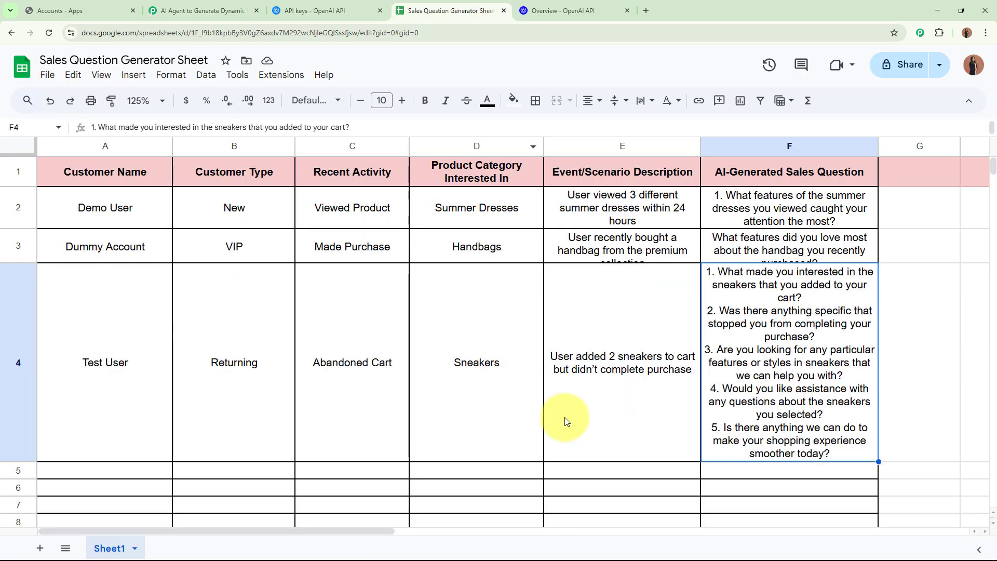
double_click(768, 389)
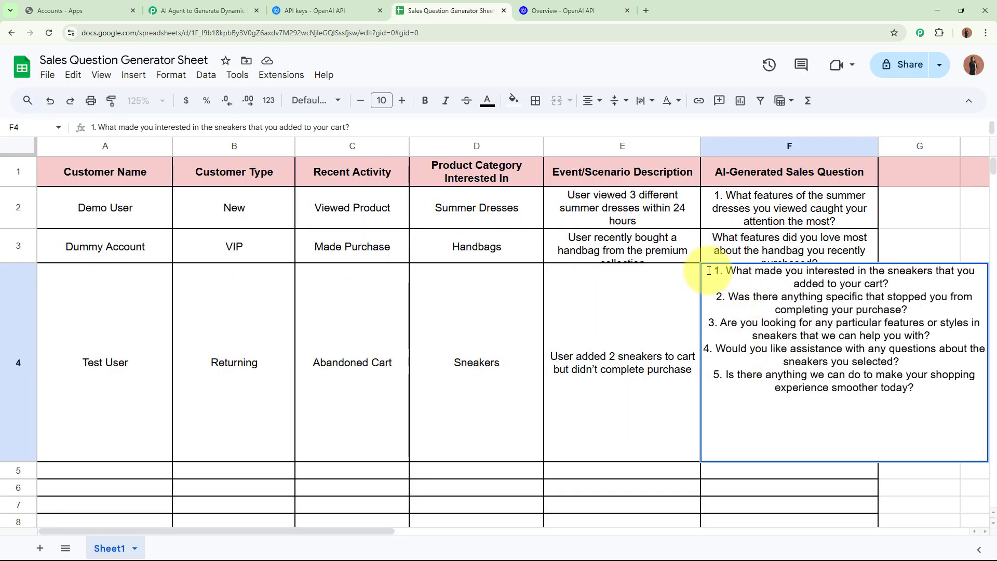
left_click_drag(717, 272, 912, 393)
left_click(918, 398)
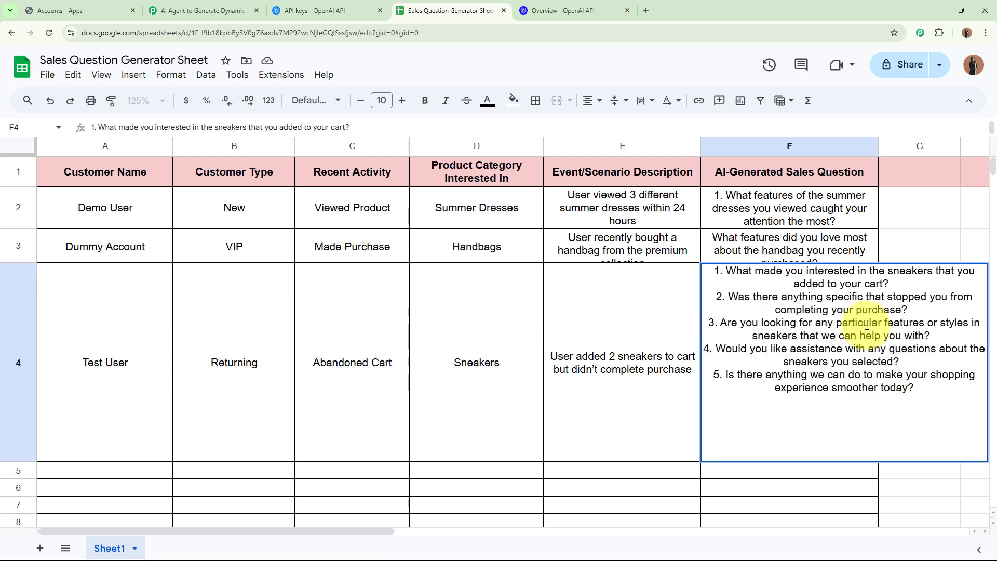
left_click(658, 488)
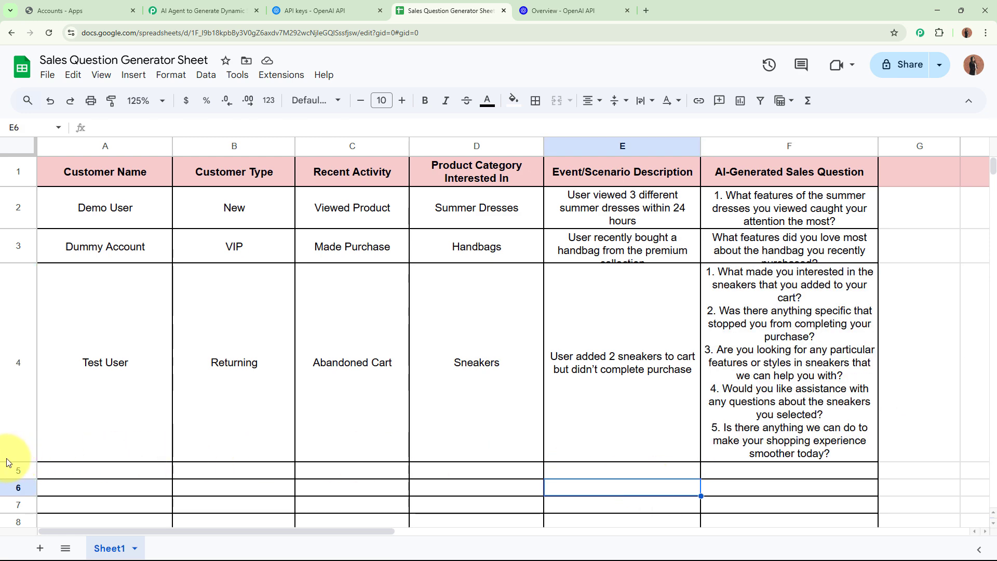
Shrink row 4 of the sheet to about the same height as the customer row above it.
left_click_drag(14, 465, 15, 297)
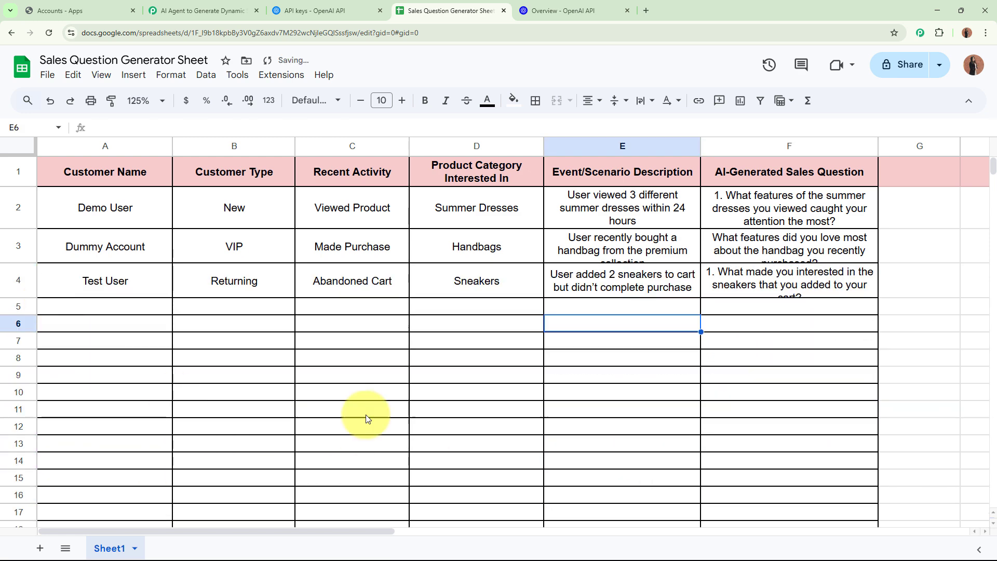
left_click(807, 286)
left_click(602, 379)
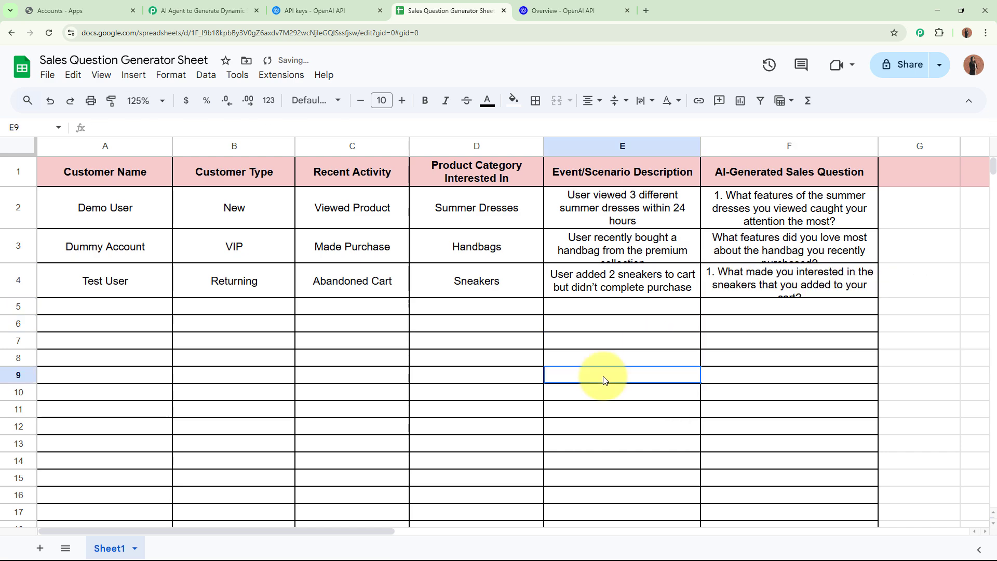
Return to the Pabbly Connect workflow and collapse the Google Sheets Update Row action.
left_click(208, 10)
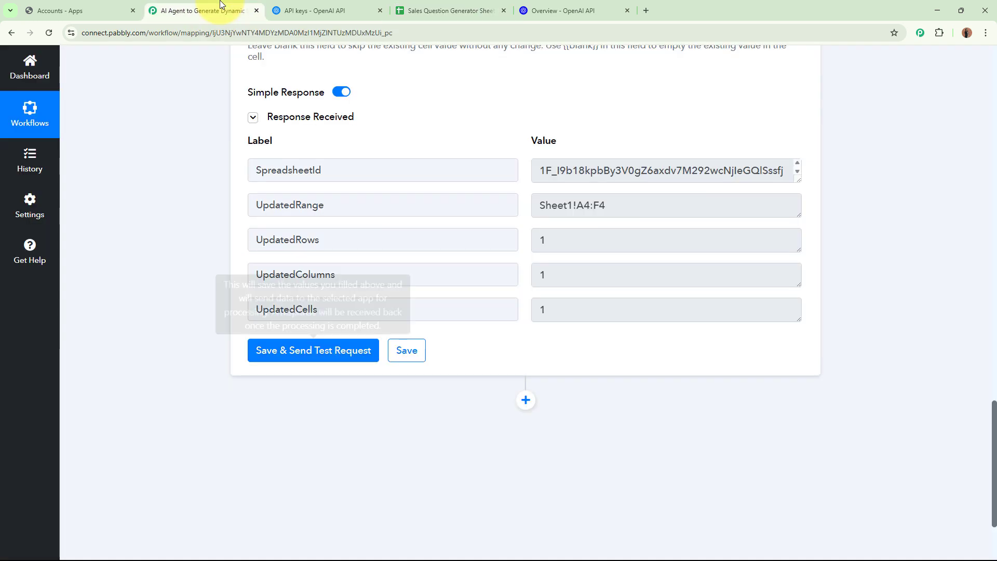
scroll(213, 203, "up", 20)
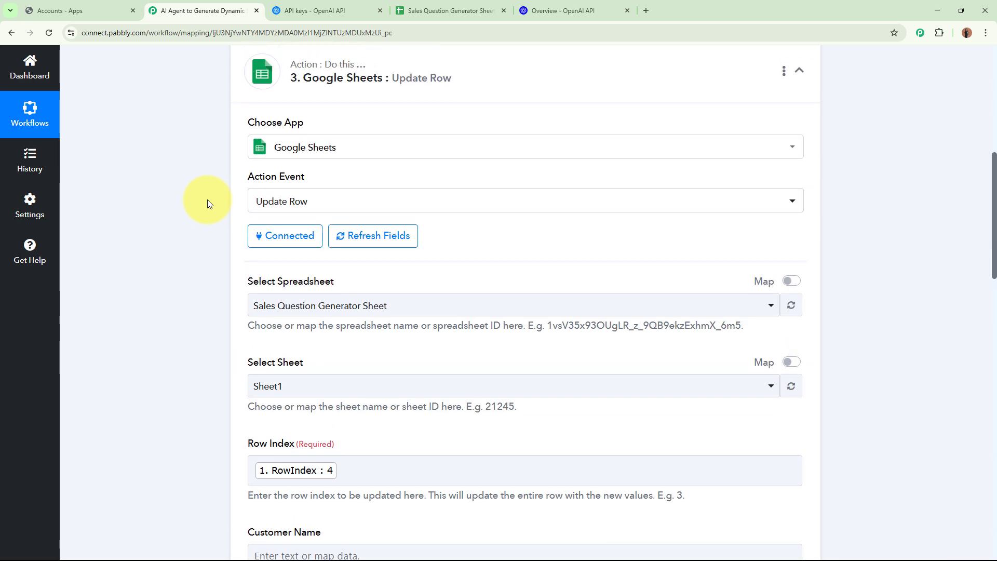
left_click(510, 73)
scroll(514, 127, "up", 5)
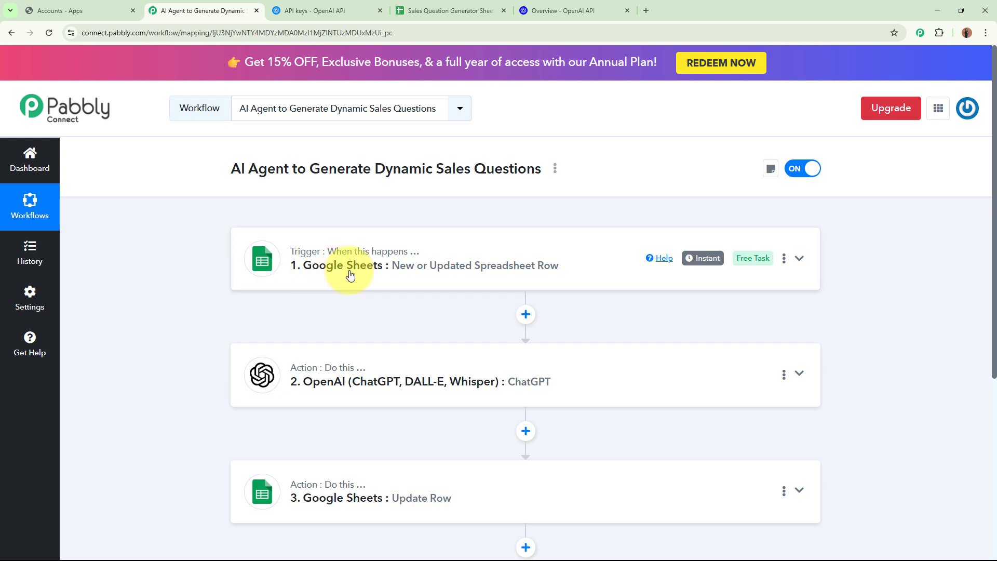
Review row 4's customer details in the Google Sheet and the workflow's trigger, ChatGPT and Update Row steps in Pabbly Connect.
left_click(459, 10)
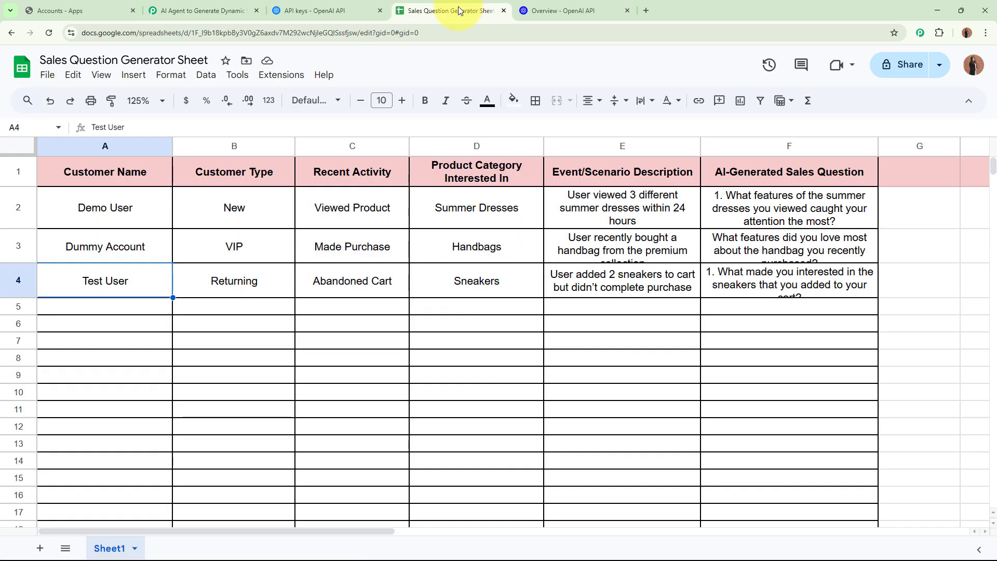
left_click_drag(111, 285, 645, 289)
left_click(602, 329)
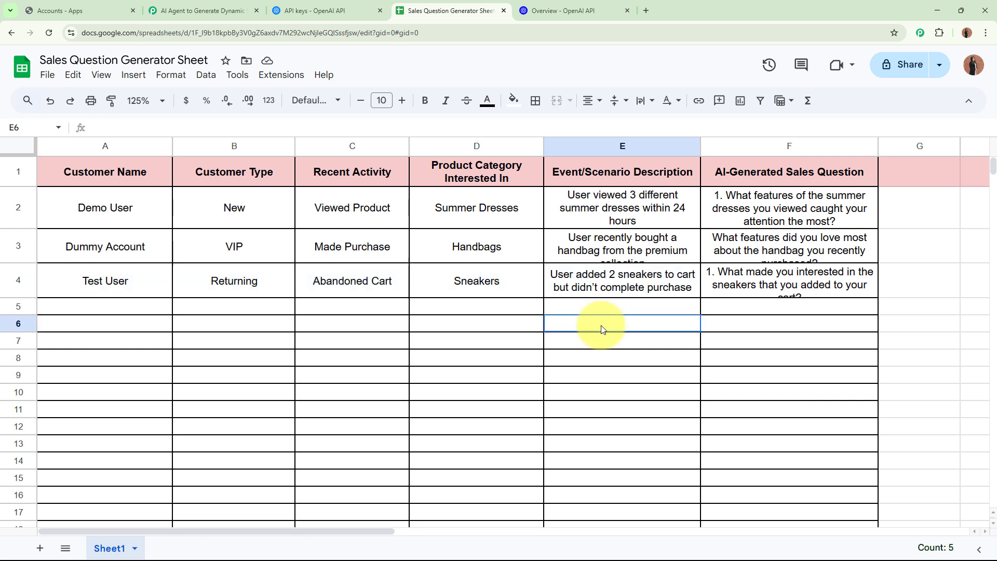
left_click(218, 6)
scroll(517, 307, "down", 1)
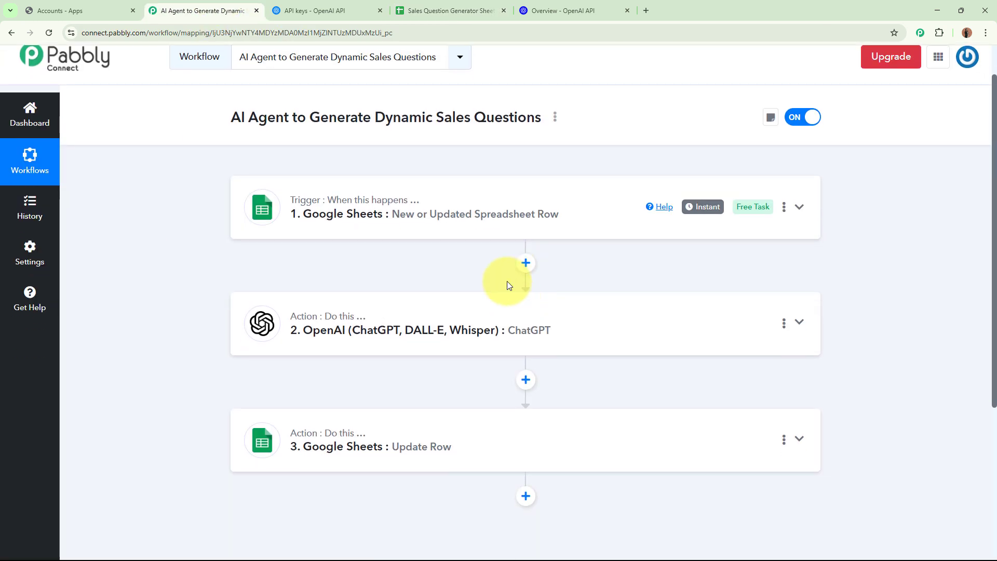
scroll(301, 203, "down", 3)
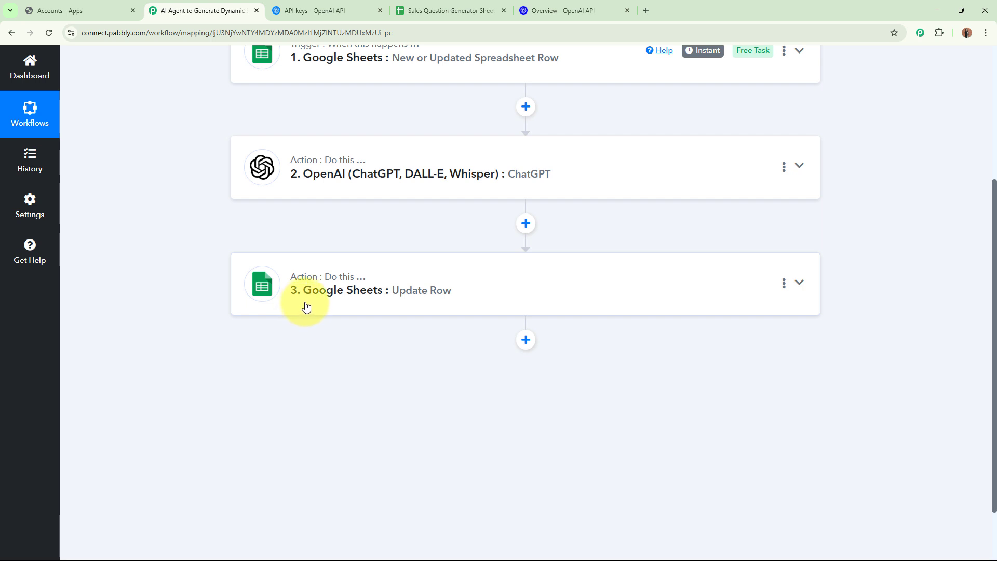
scroll(440, 307, "up", 4)
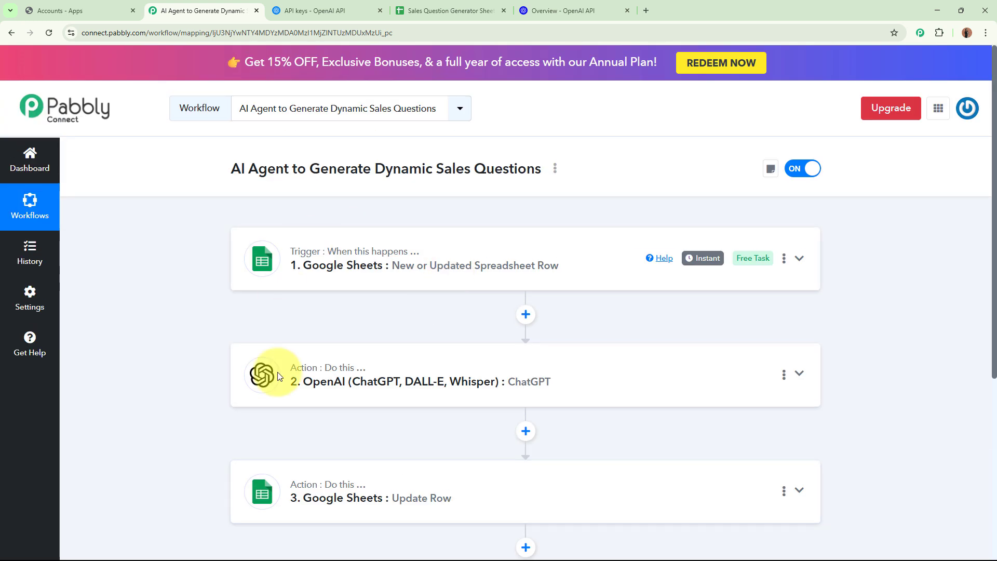